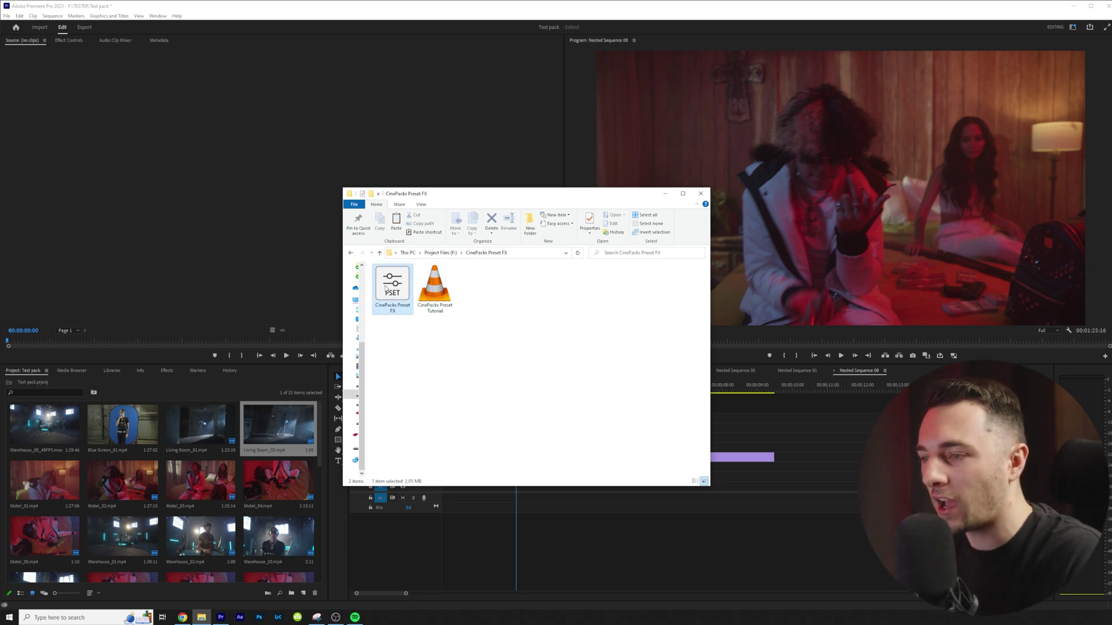
Select the CinePacks Preset FX file, then the CinePacks Preset Tutorial video, in File Explorer
{"action": "left_click", "coordinate": [399, 287]}
{"action": "left_click", "coordinate": [440, 300]}
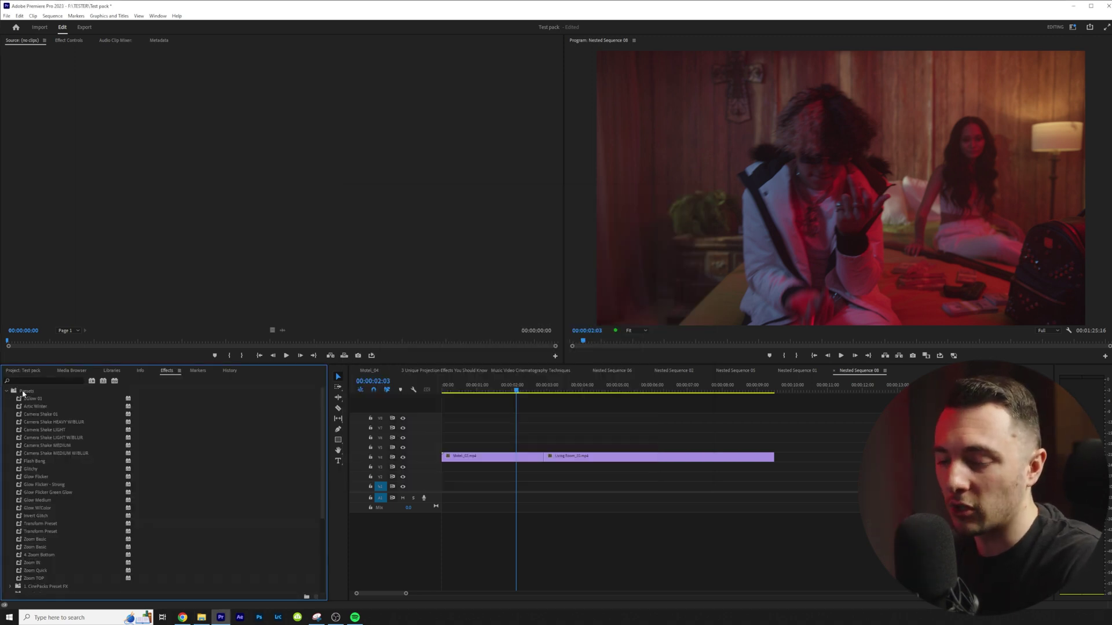
Import CinePacks Preset FX.prfpset into the Effects panel's Presets with Import Presets
{"action": "right_click", "coordinate": [47, 418]}
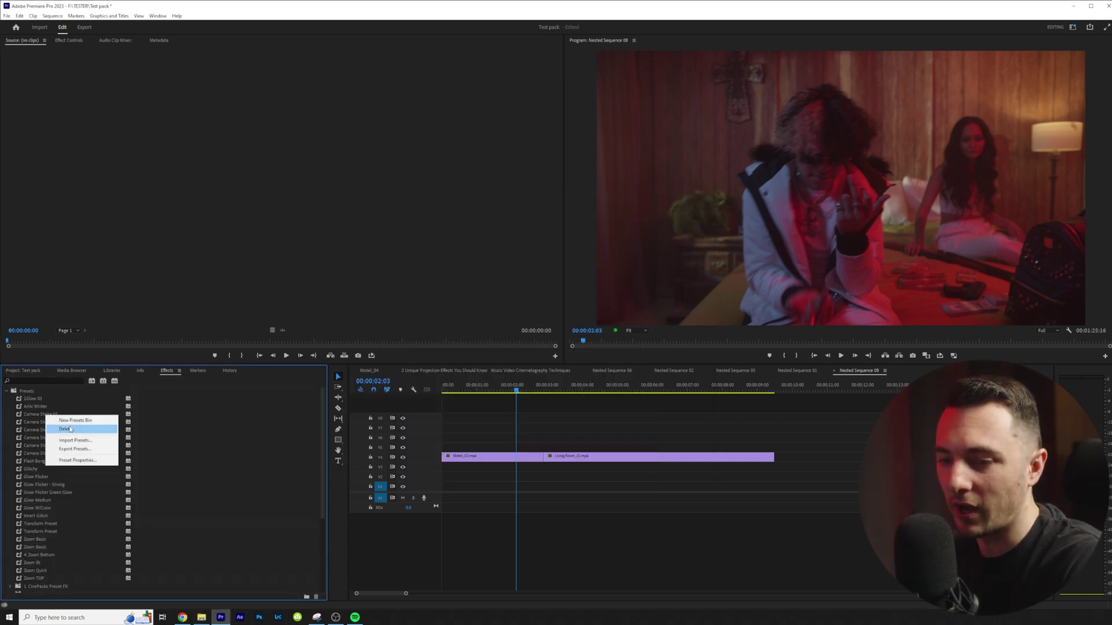
{"action": "left_click", "coordinate": [82, 442]}
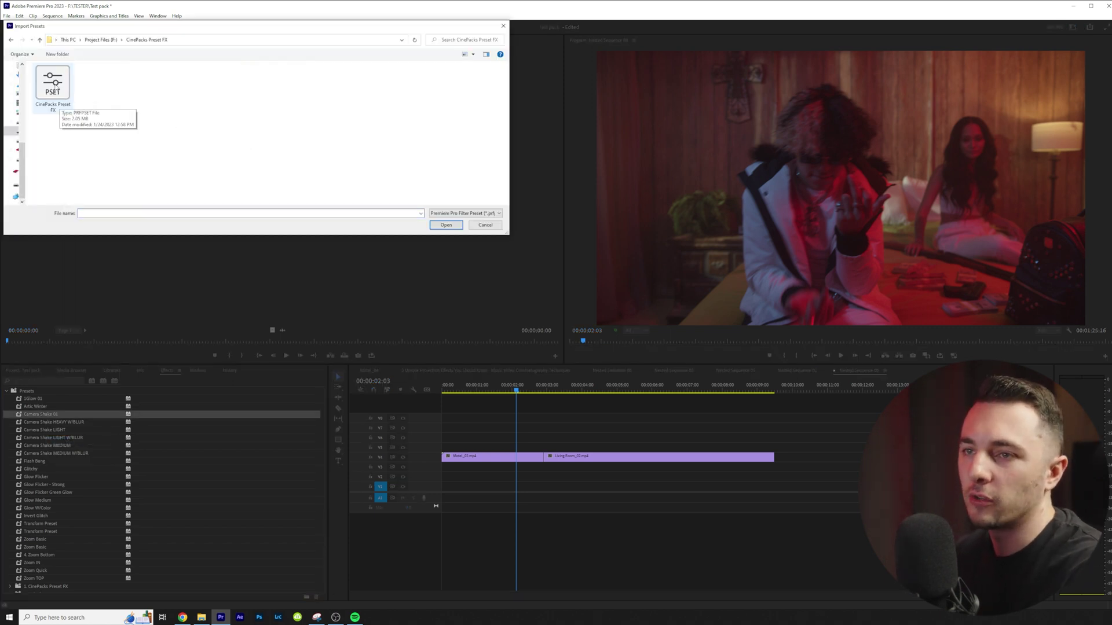
{"action": "double_click", "coordinate": [61, 101]}
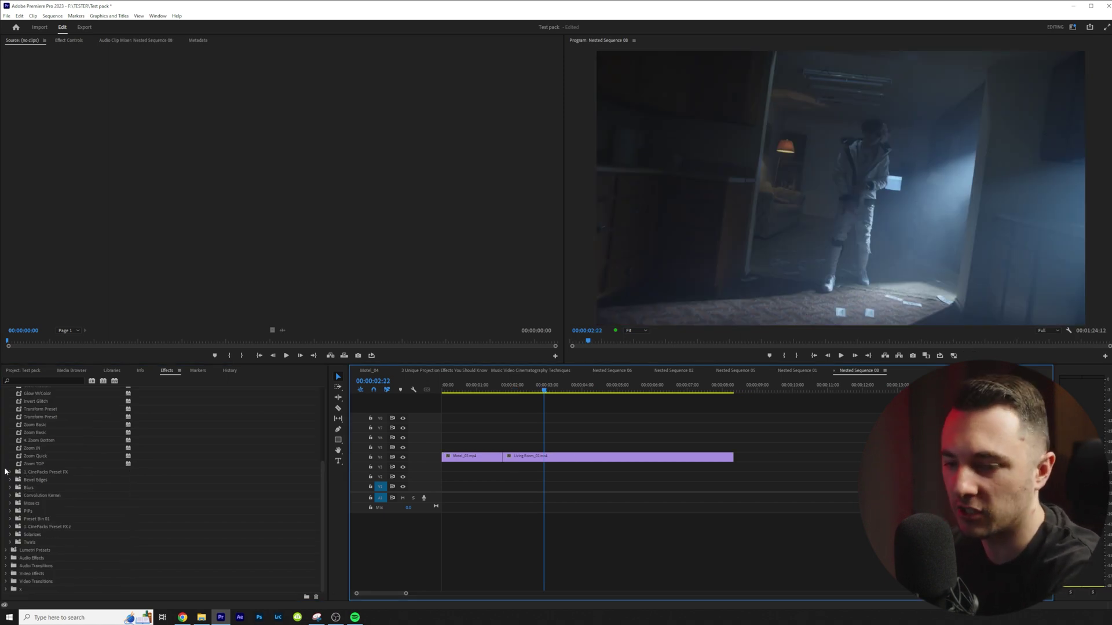
Expand 1. CinePacks Preset FX and browse Transitions, Camera Shakes, Flicker & Glow and Zoom In
{"action": "left_click", "coordinate": [10, 472]}
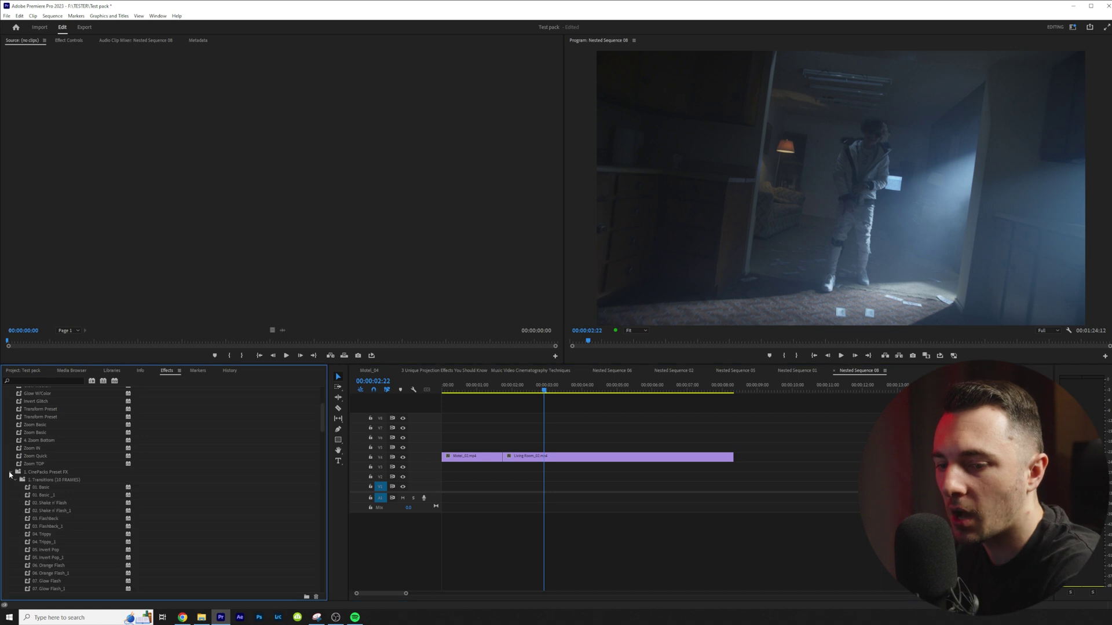
{"action": "left_click", "coordinate": [16, 425]}
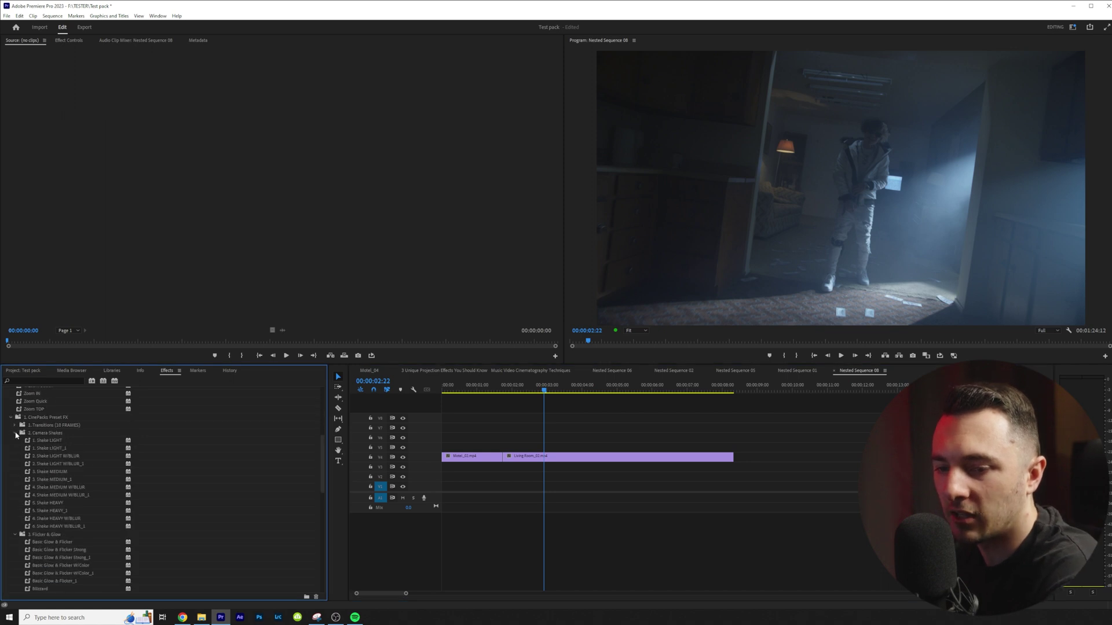
{"action": "left_click", "coordinate": [14, 433]}
{"action": "left_click", "coordinate": [14, 441]}
{"action": "left_click", "coordinate": [15, 449]}
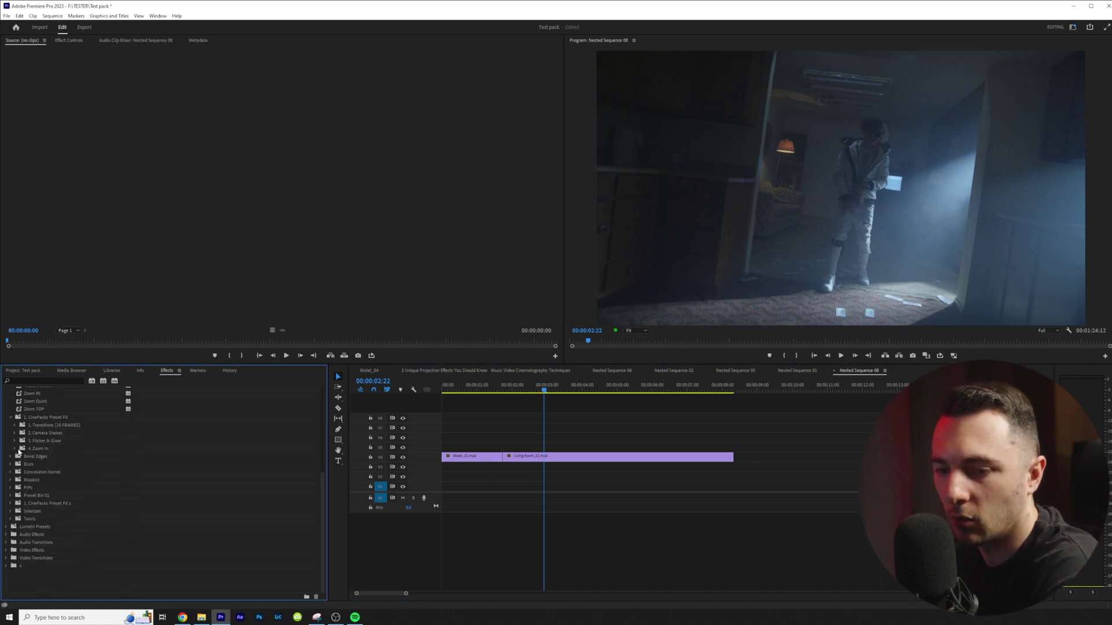
{"action": "left_click", "coordinate": [46, 429]}
{"action": "left_click", "coordinate": [46, 436]}
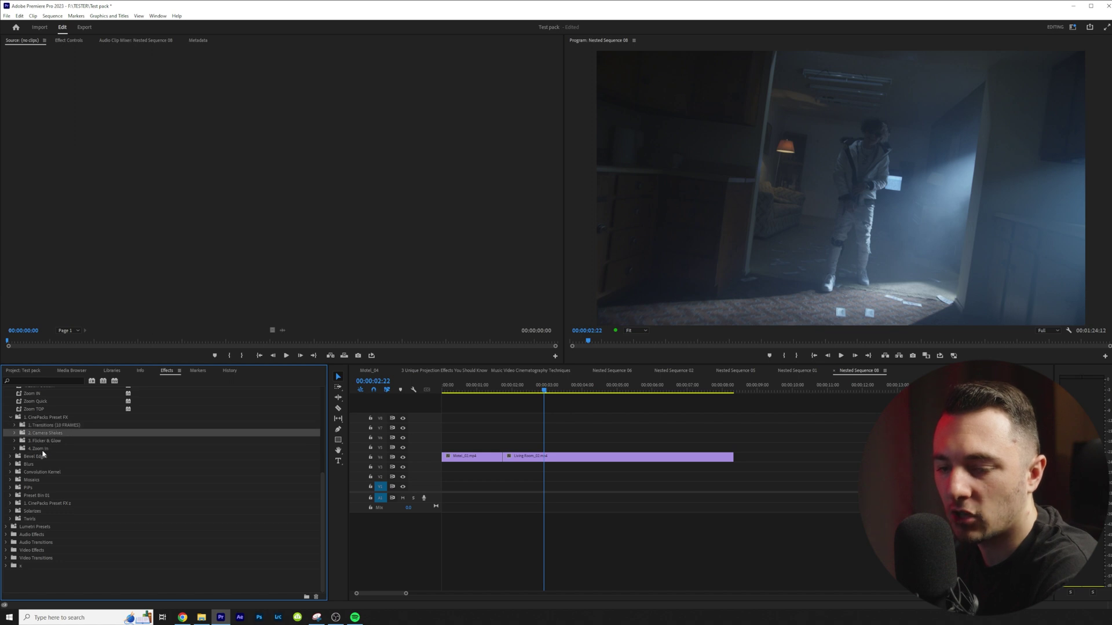
{"action": "left_click", "coordinate": [43, 441]}
{"action": "left_click", "coordinate": [39, 450]}
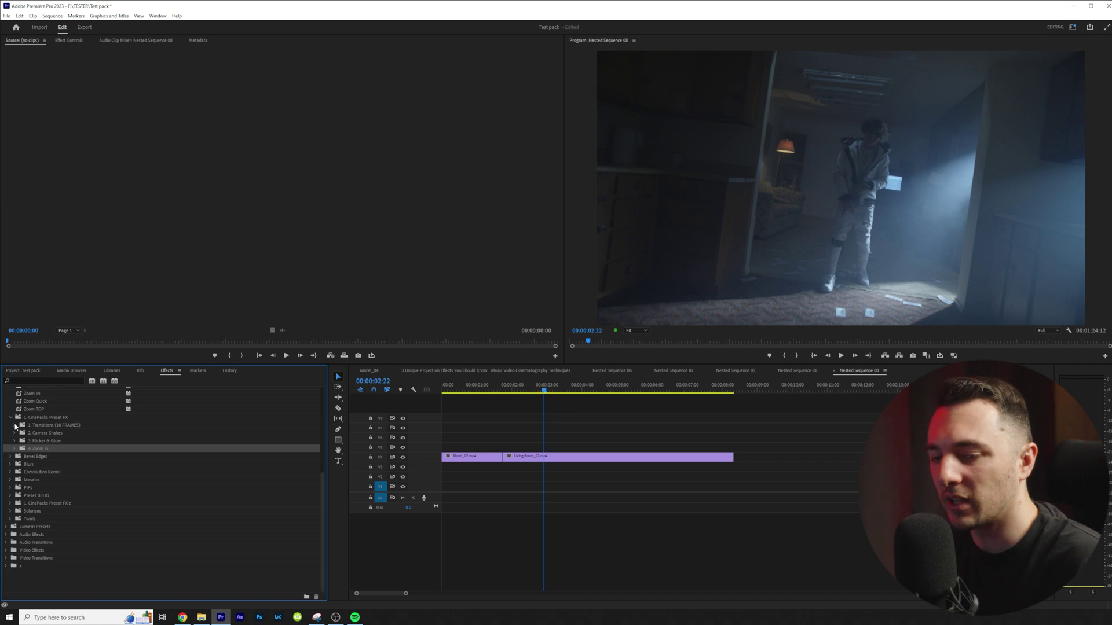
List the Transitions (10 FRAMES) presets, then step through the four preset groups again
{"action": "left_click", "coordinate": [15, 425]}
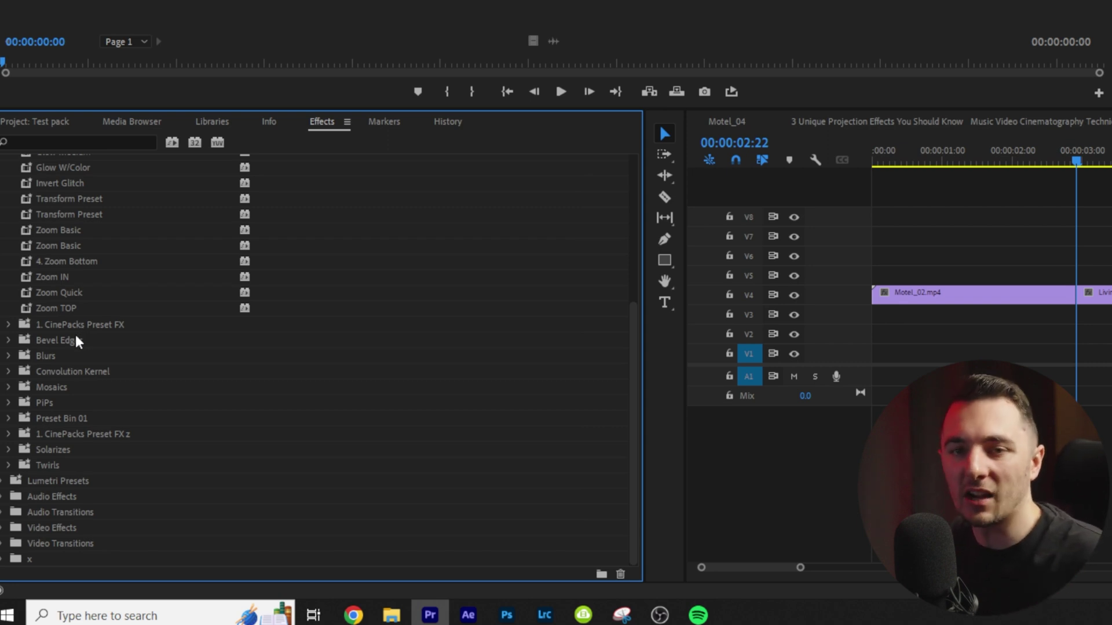
{"action": "left_click", "coordinate": [9, 324]}
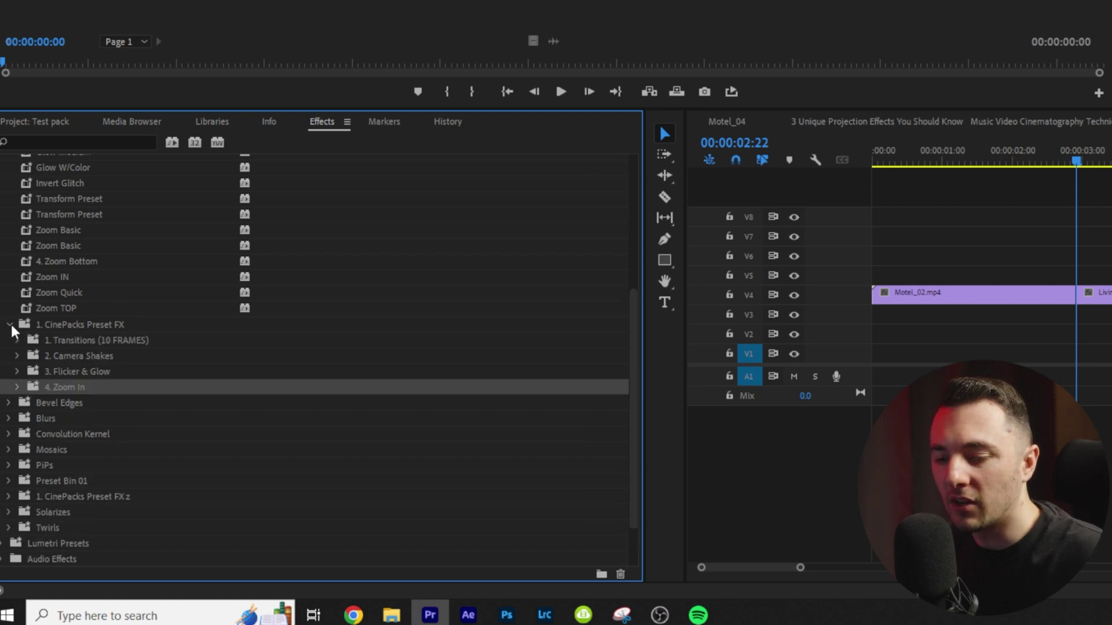
{"action": "left_click", "coordinate": [65, 344]}
{"action": "key", "text": "Down"}
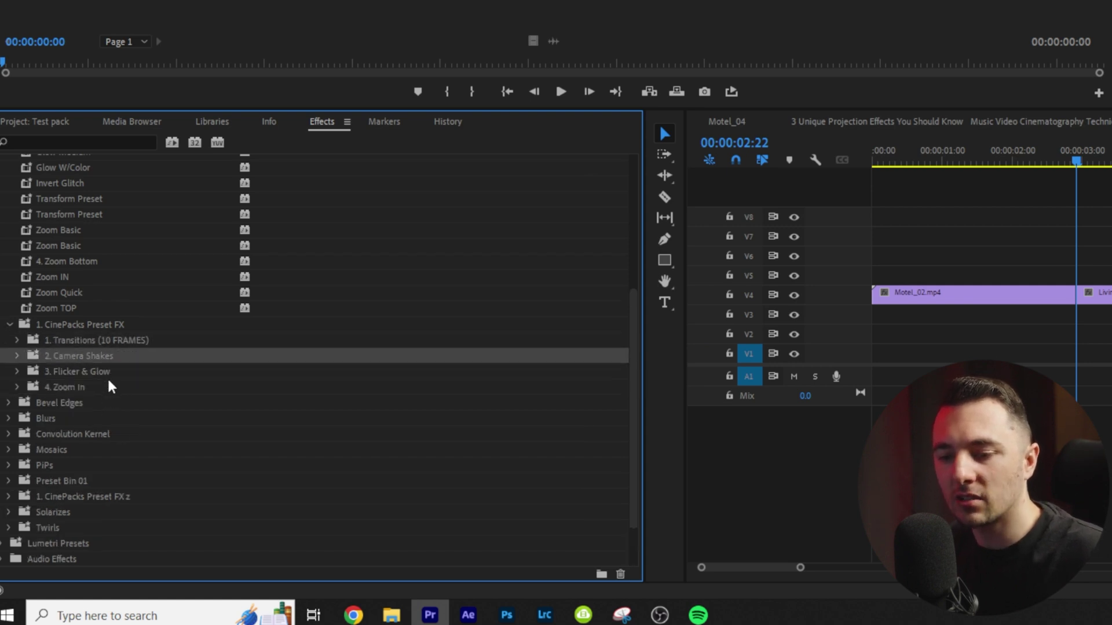
{"action": "left_click", "coordinate": [108, 374]}
{"action": "left_click", "coordinate": [95, 383]}
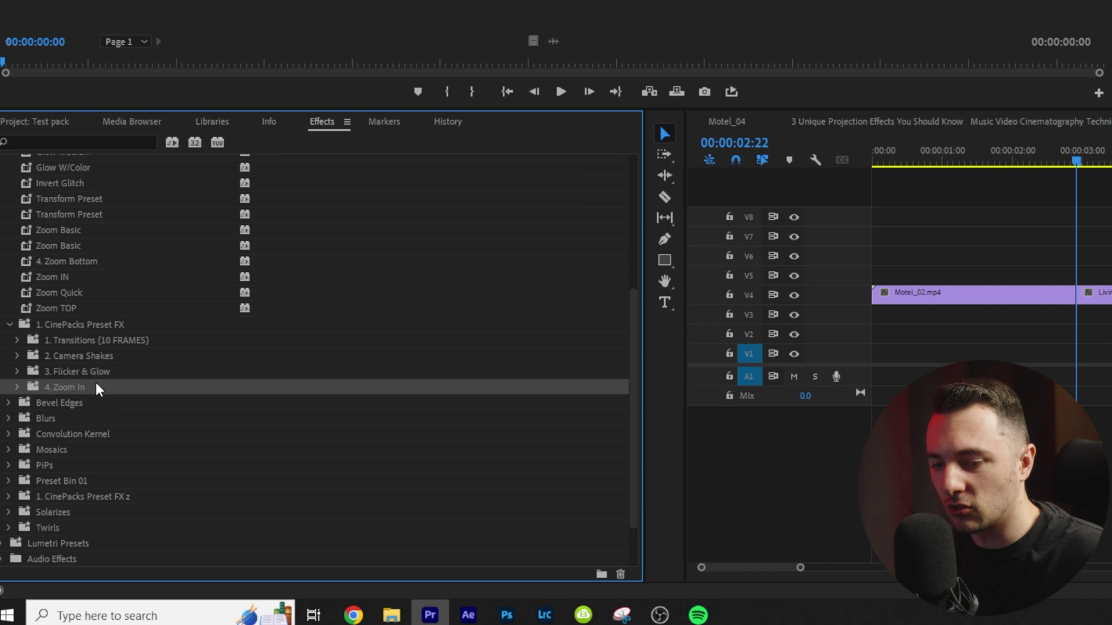
{"action": "left_click", "coordinate": [74, 339]}
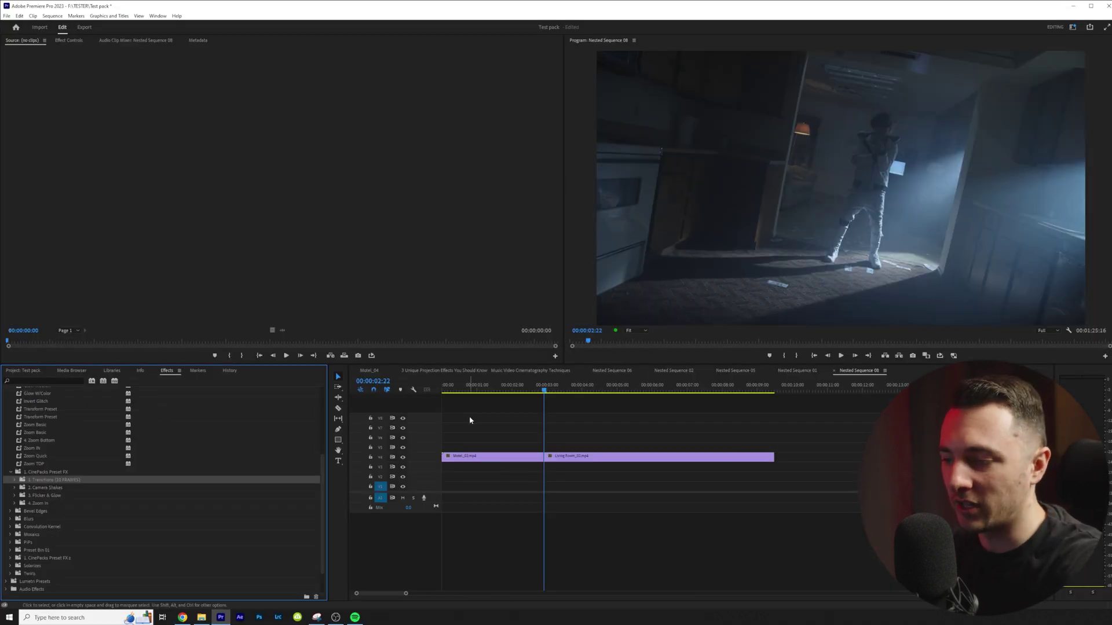
Locate the Motel-to-Living Room edit and place the playhead five frames past it at 00:00:03:03
{"action": "left_click", "coordinate": [565, 442]}
{"action": "left_click", "coordinate": [503, 385]}
{"action": "key", "text": "space"}
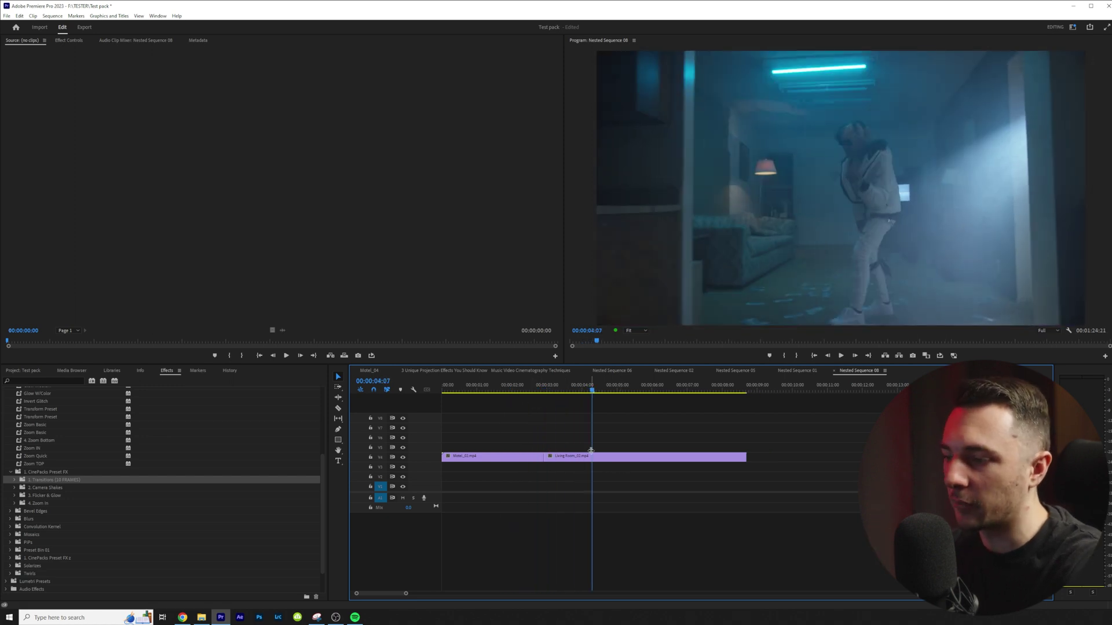
{"action": "left_click_drag", "start_coordinate": [592, 444], "coordinate": [545, 446]}
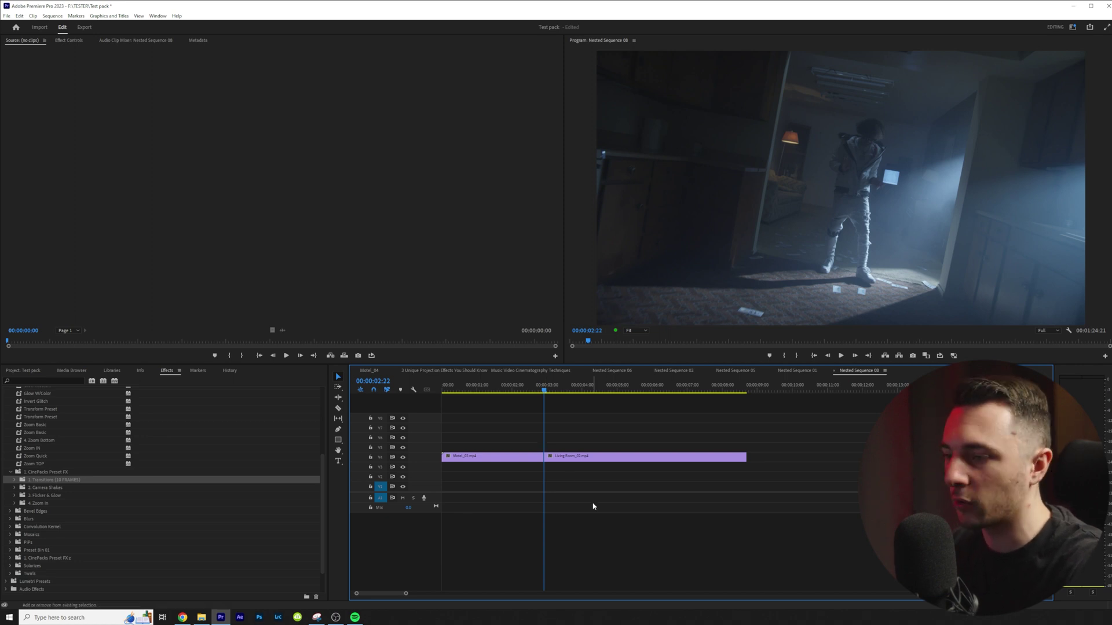
{"action": "key", "text": "shift+Left"}
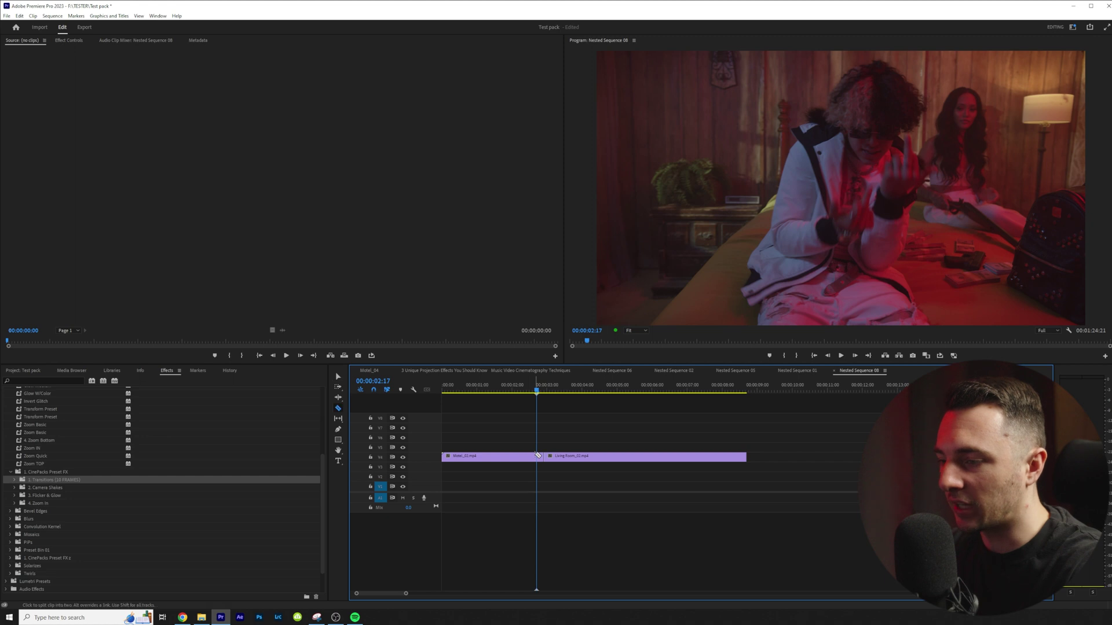
{"action": "key", "text": "equal"}
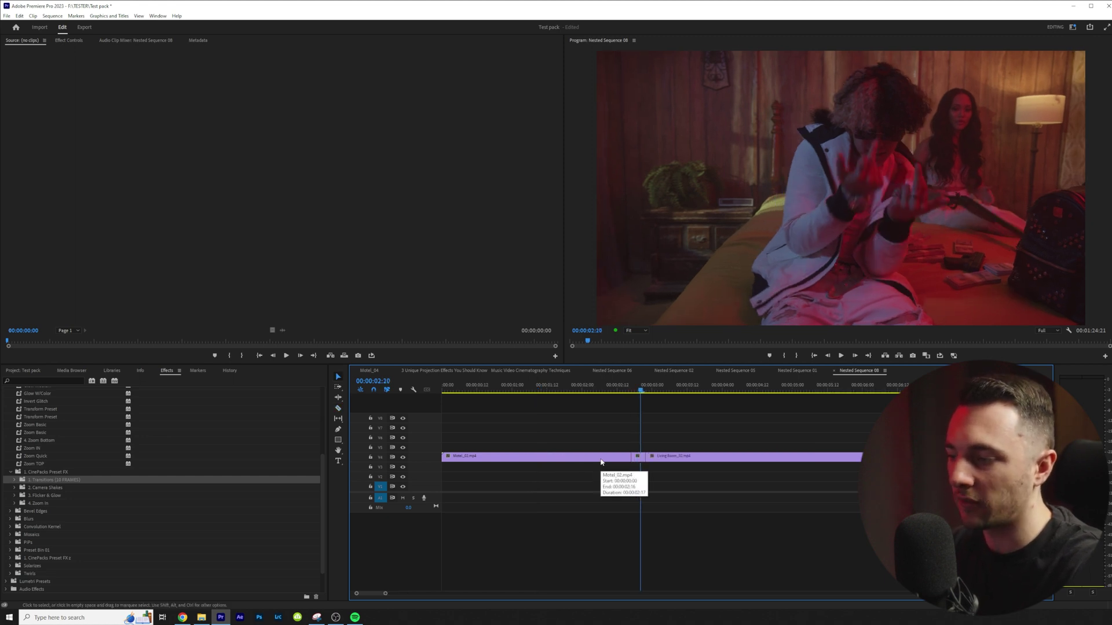
{"action": "key", "text": "shift+Right"}
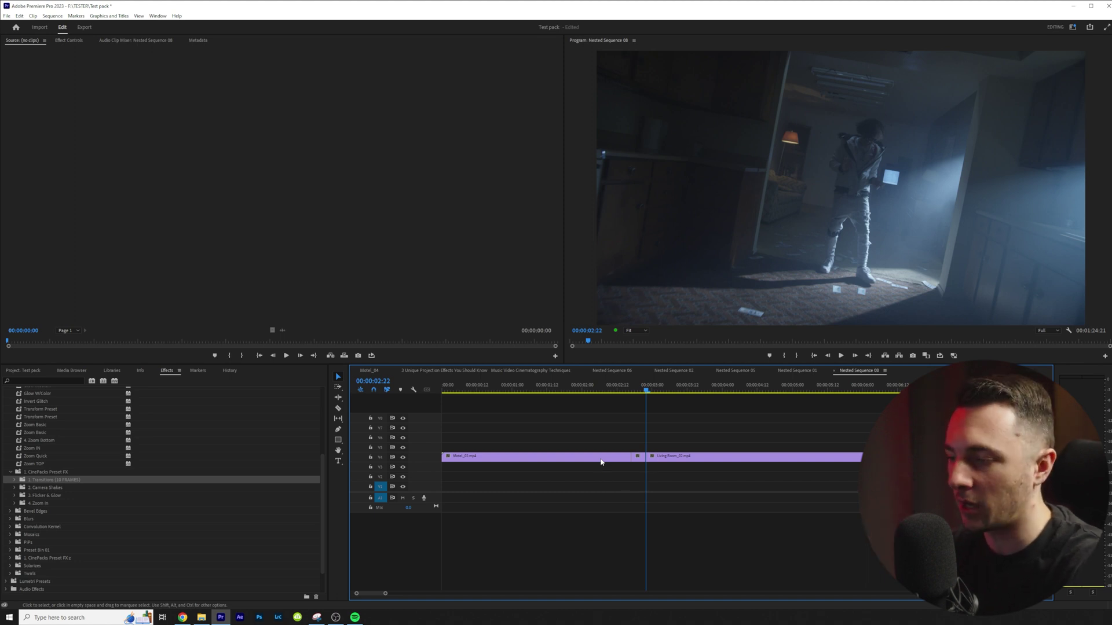
{"action": "key", "text": "shift"}
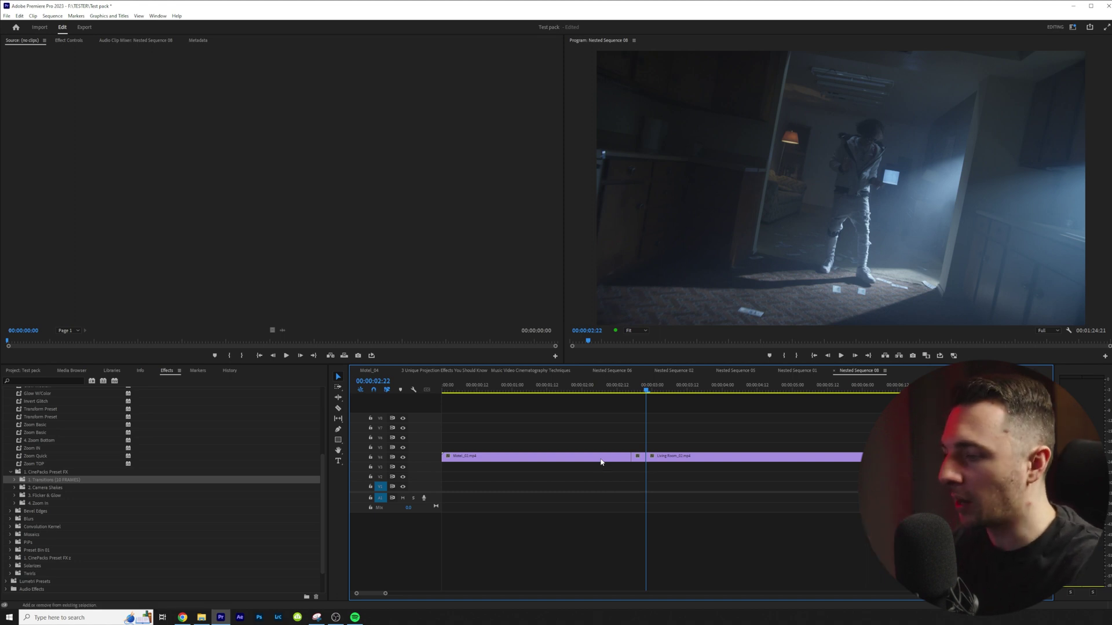
{"action": "key", "text": "shift+Right"}
Razor the clip at 00:00:03:03 and nest the short section under its default name
{"action": "key", "text": "c"}
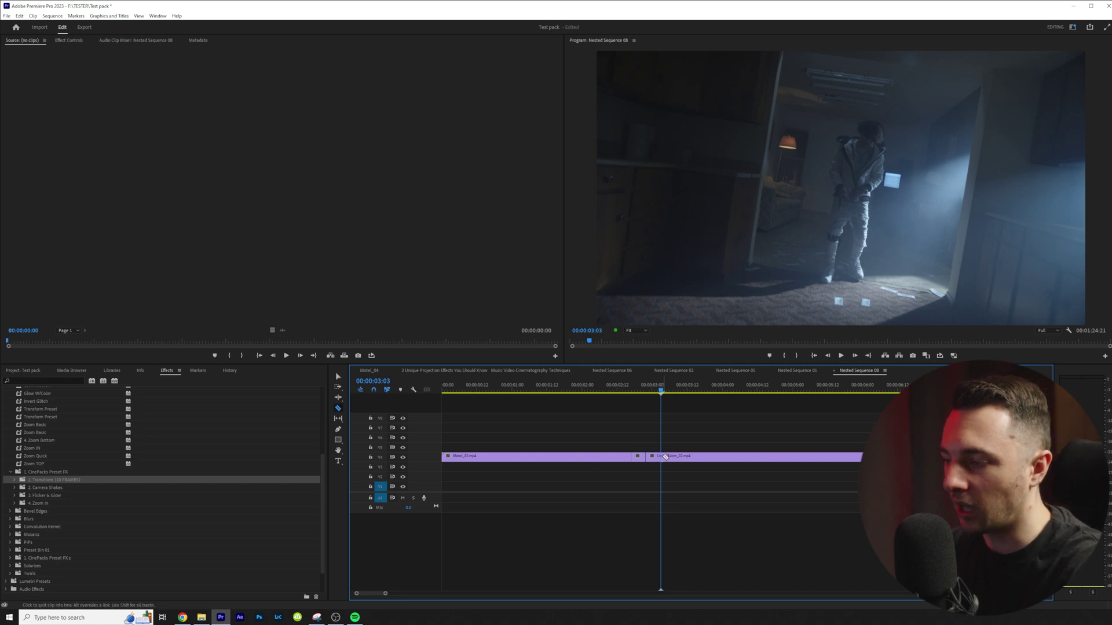
{"action": "left_click", "coordinate": [661, 457]}
{"action": "key", "text": "v"}
{"action": "right_click", "coordinate": [643, 458]}
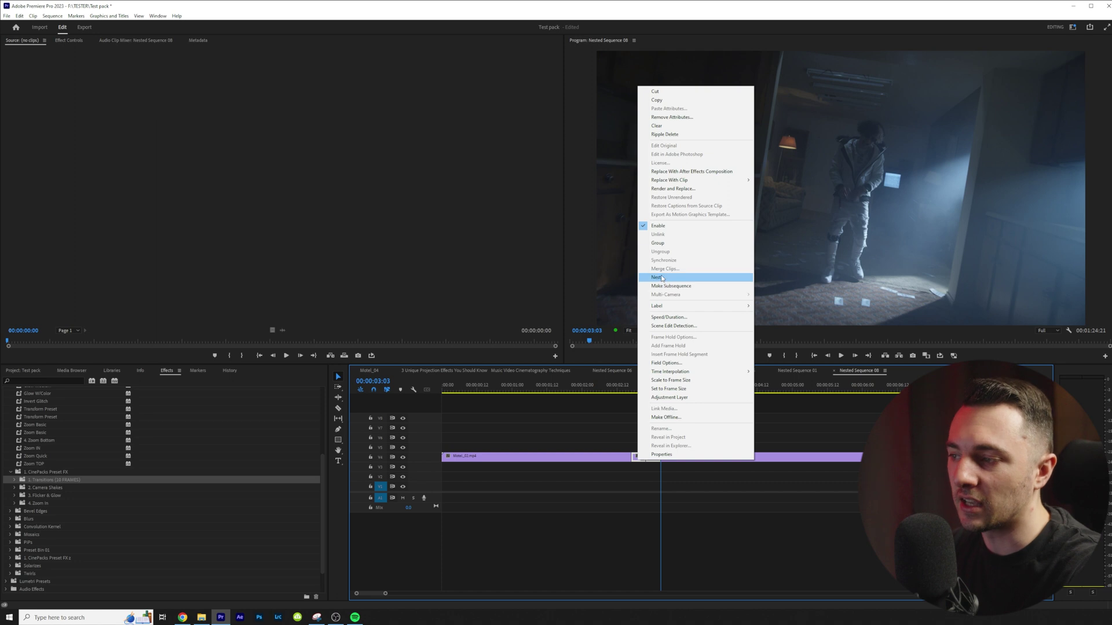
{"action": "left_click", "coordinate": [658, 277]}
{"action": "key", "text": "Return"}
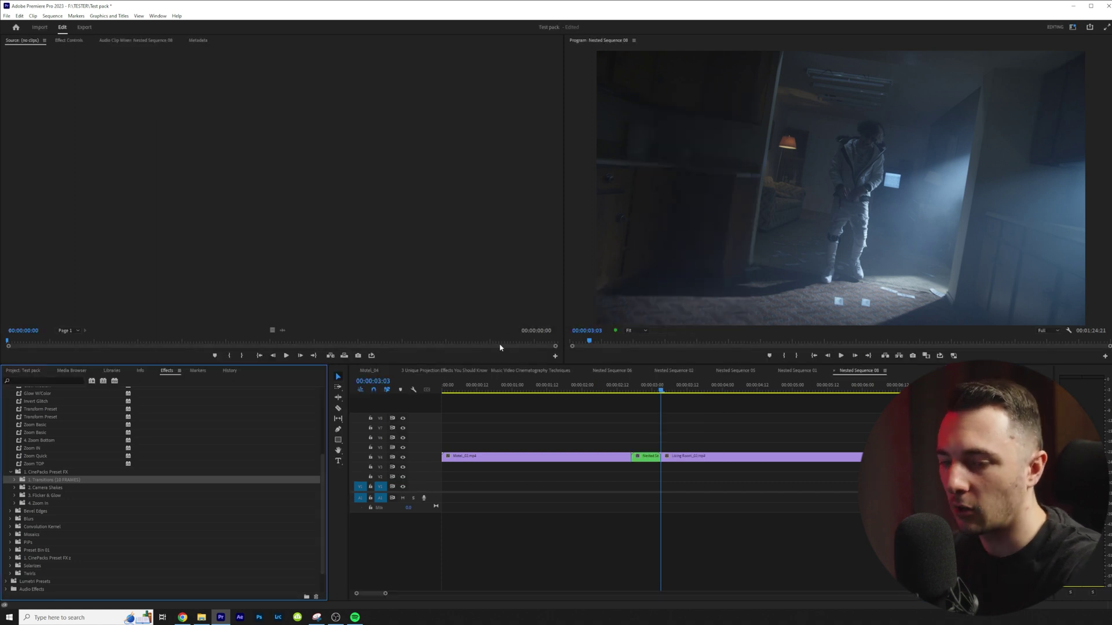
{"action": "left_click", "coordinate": [15, 480]}
Apply 01. Basic to the nested clip, preview it, then undo it
{"action": "left_click_drag", "start_coordinate": [39, 444], "coordinate": [638, 462]}
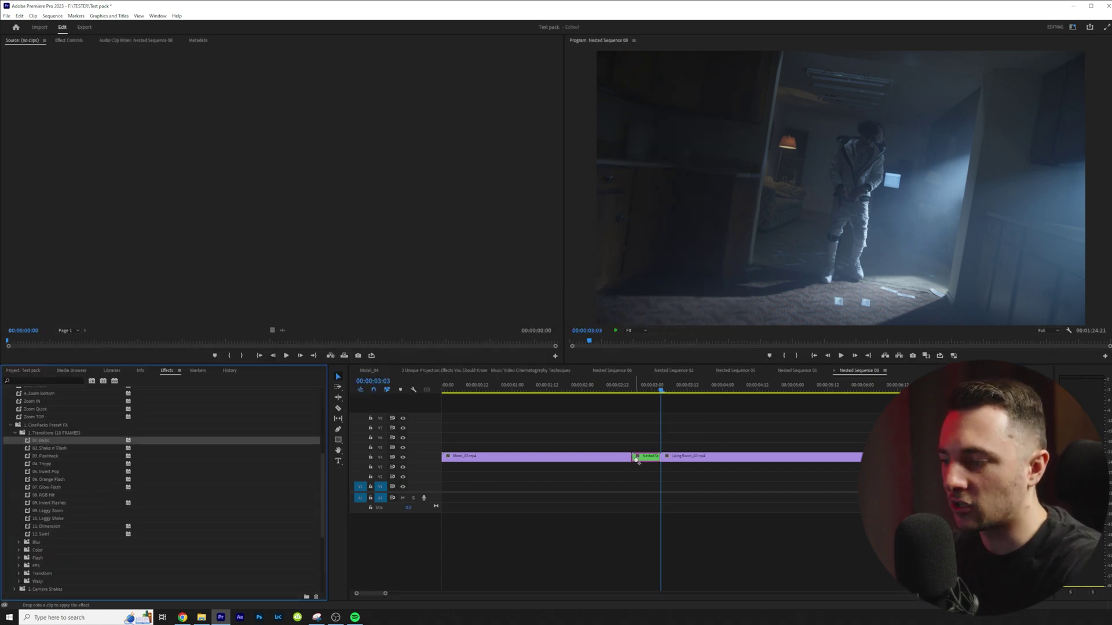
{"action": "left_click", "coordinate": [627, 390]}
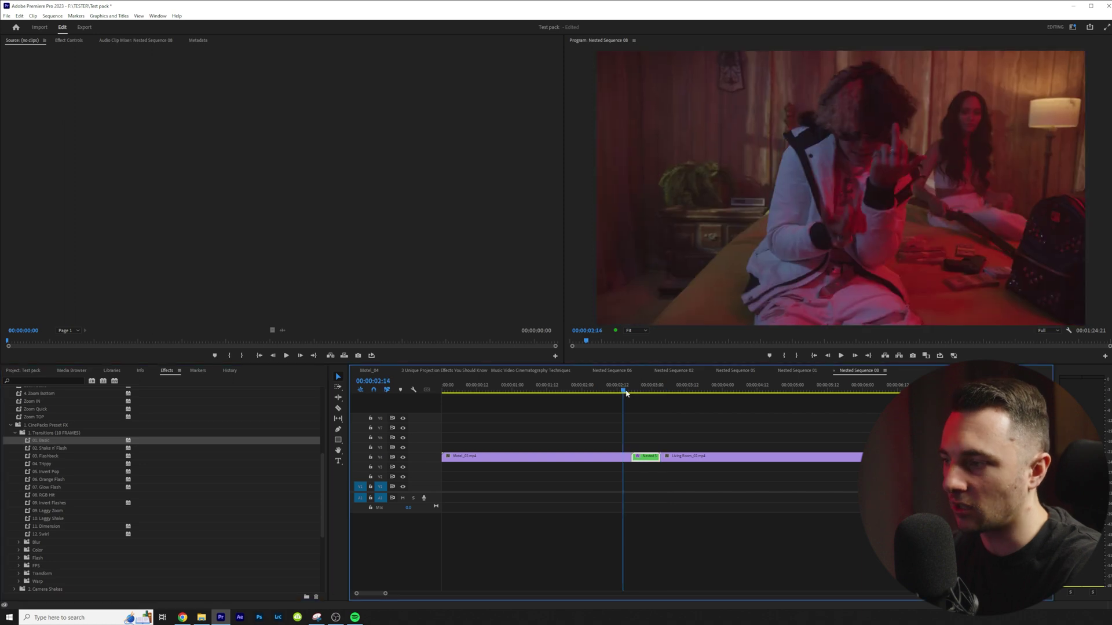
{"action": "key", "text": "space"}
{"action": "left_click", "coordinate": [595, 390]}
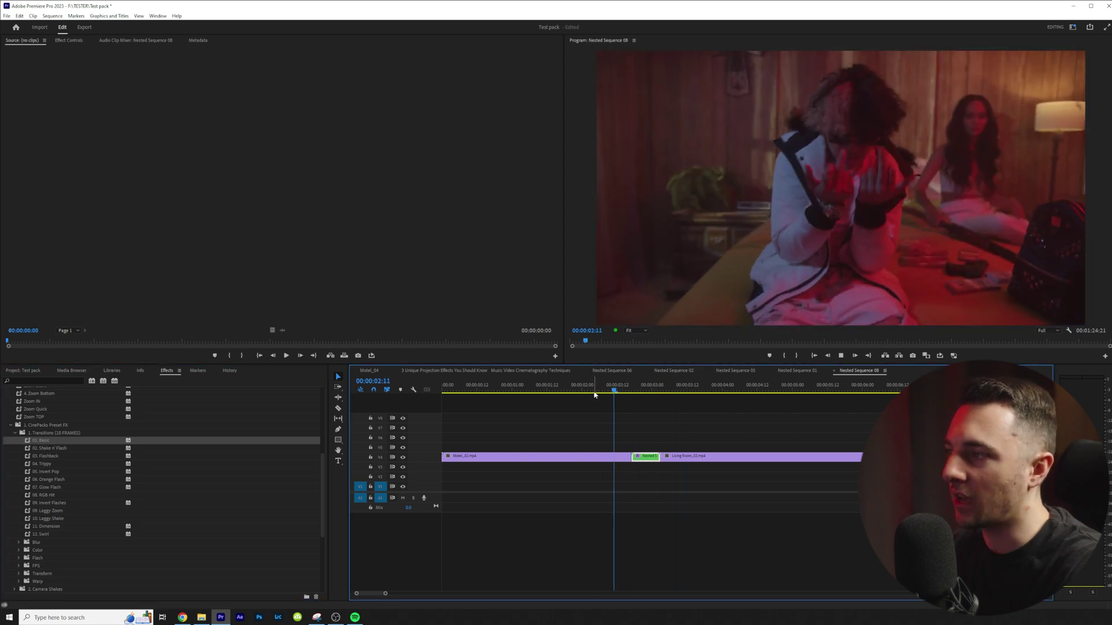
{"action": "key", "text": "space"}
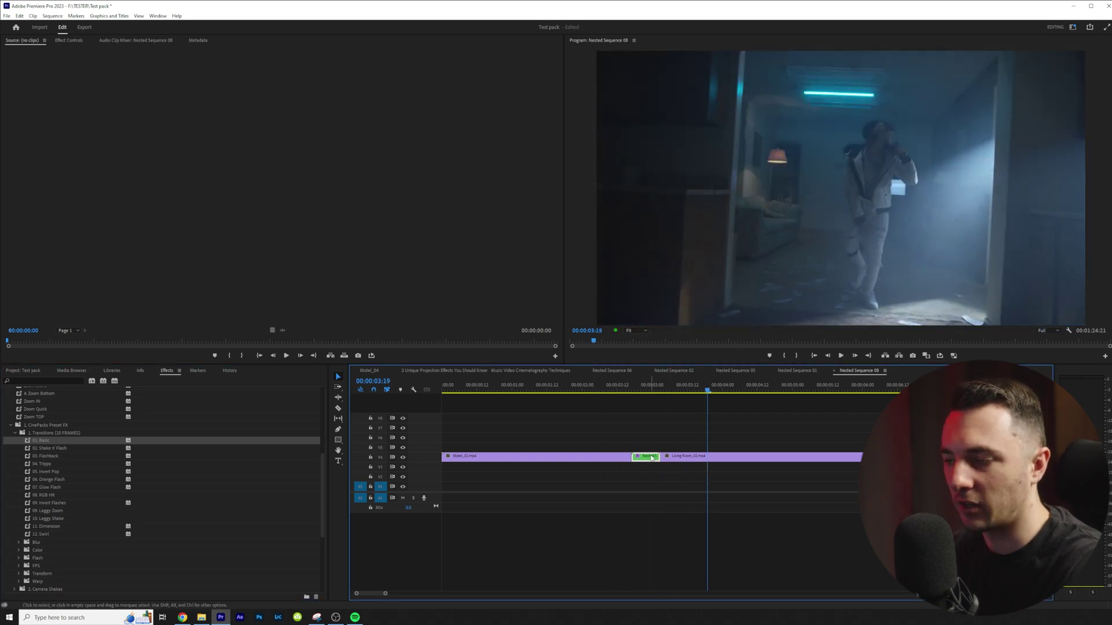
{"action": "left_click", "coordinate": [68, 40]}
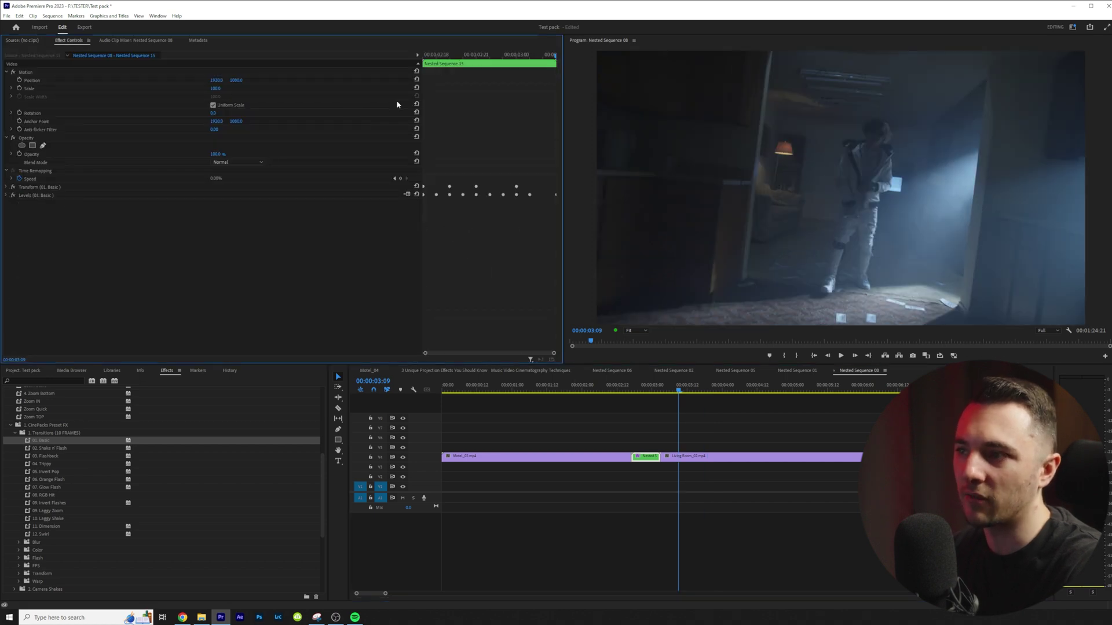
{"action": "key", "text": "Left"}
{"action": "key", "text": "Left"}
{"action": "key", "text": "Left"}
{"action": "key", "text": "Left"}
{"action": "key", "text": "Left"}
{"action": "key", "text": "Left"}
{"action": "key", "text": "Left"}
{"action": "key", "text": "Left"}
{"action": "key", "text": "Left"}
{"action": "key", "text": "Left"}
{"action": "key", "text": "Left"}
{"action": "key", "text": "Left"}
{"action": "key", "text": "Left"}
{"action": "key", "text": "Left"}
{"action": "key", "text": "Left"}
{"action": "key", "text": "Left"}
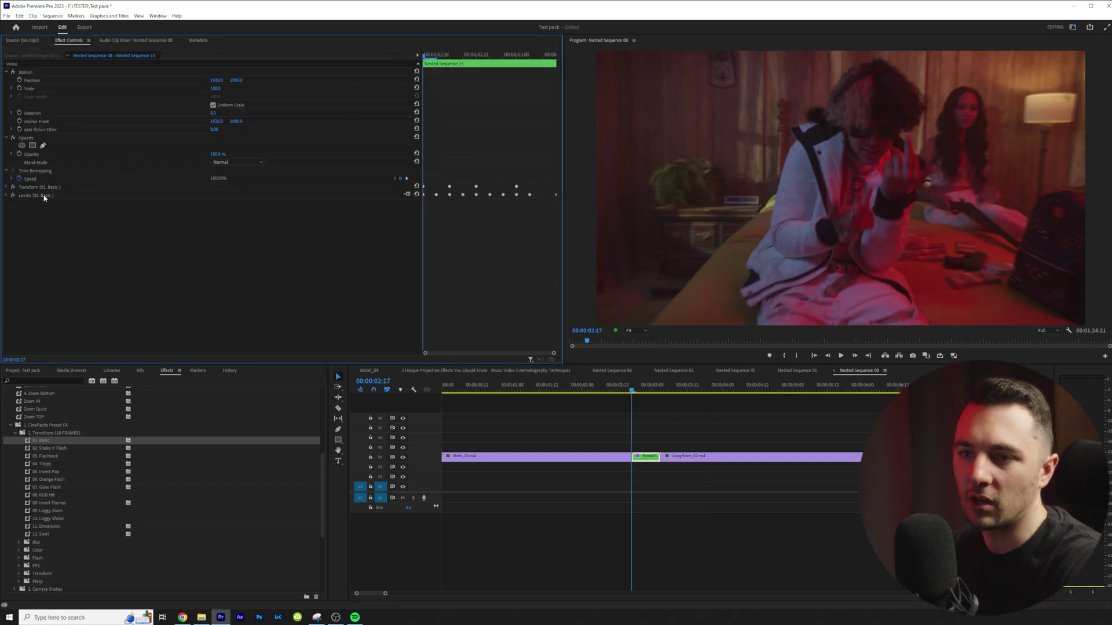
{"action": "left_click", "coordinate": [41, 187]}
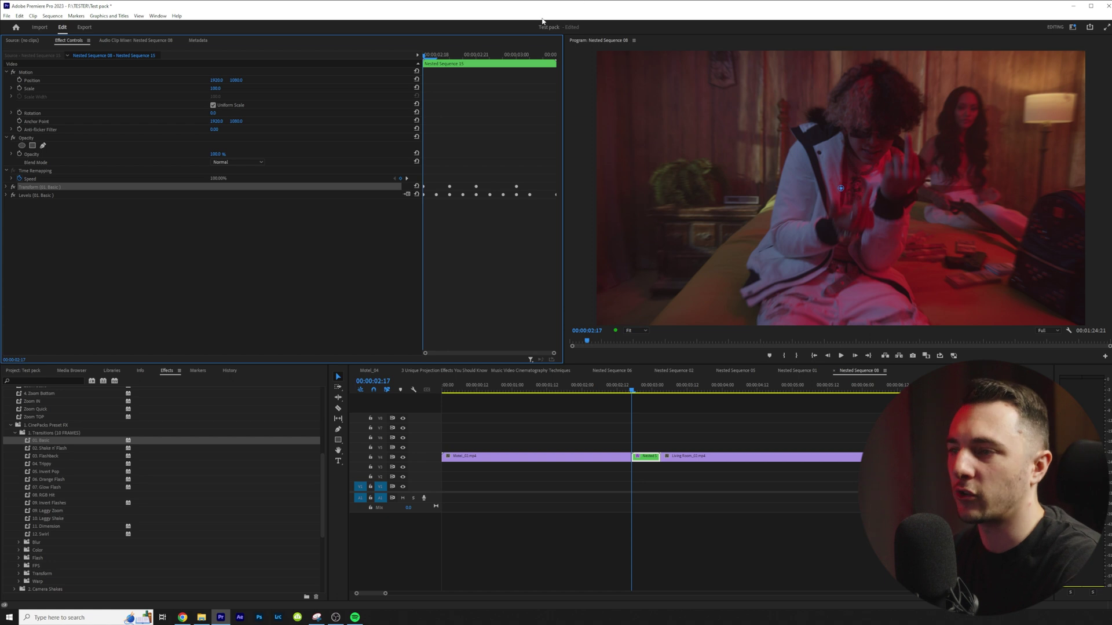
{"action": "key", "text": "space"}
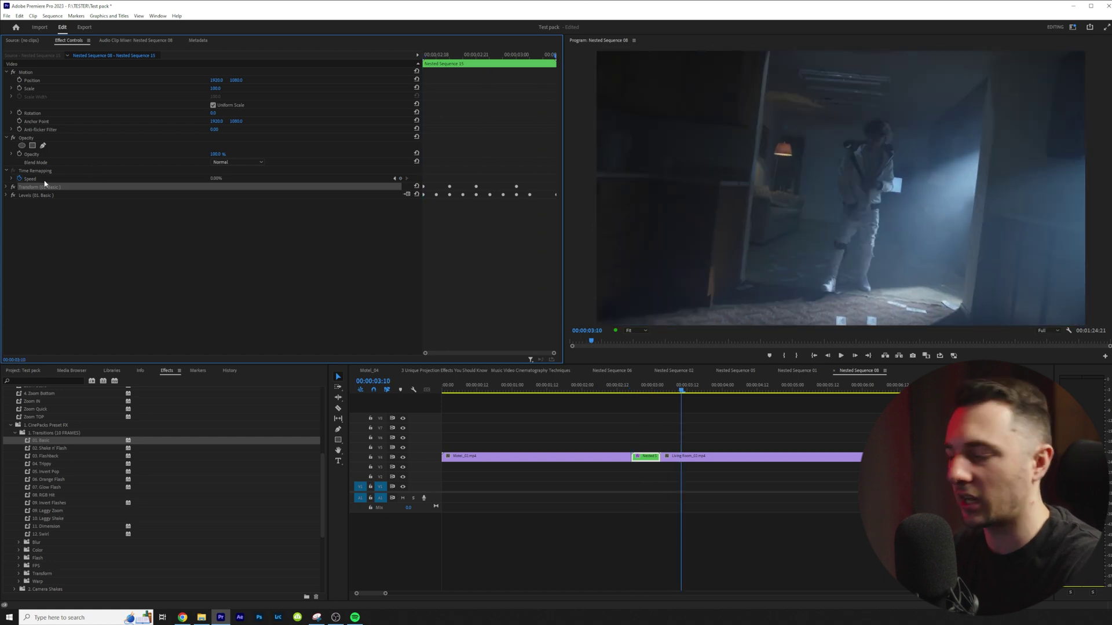
{"action": "key", "text": "ctrl+z"}
Apply 02. Shake n' Flash to the nested clip and play it back twice
{"action": "left_click_drag", "start_coordinate": [46, 448], "coordinate": [647, 458]}
{"action": "left_click", "coordinate": [623, 398]}
{"action": "key", "text": "space"}
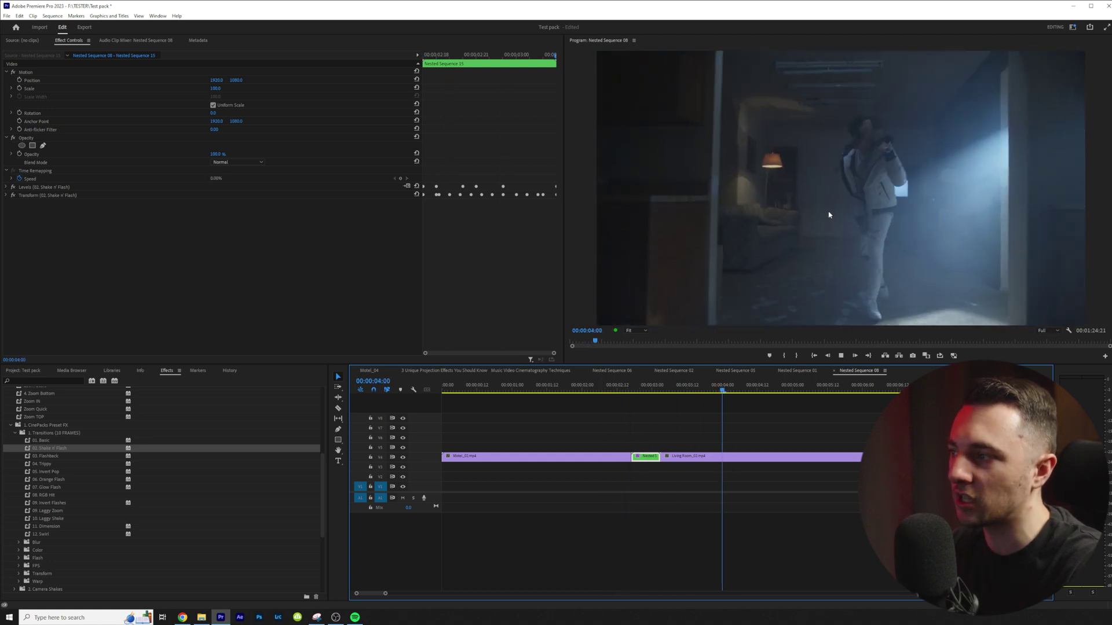
{"action": "key", "text": "space"}
{"action": "left_click", "coordinate": [620, 387]}
{"action": "key", "text": "space"}
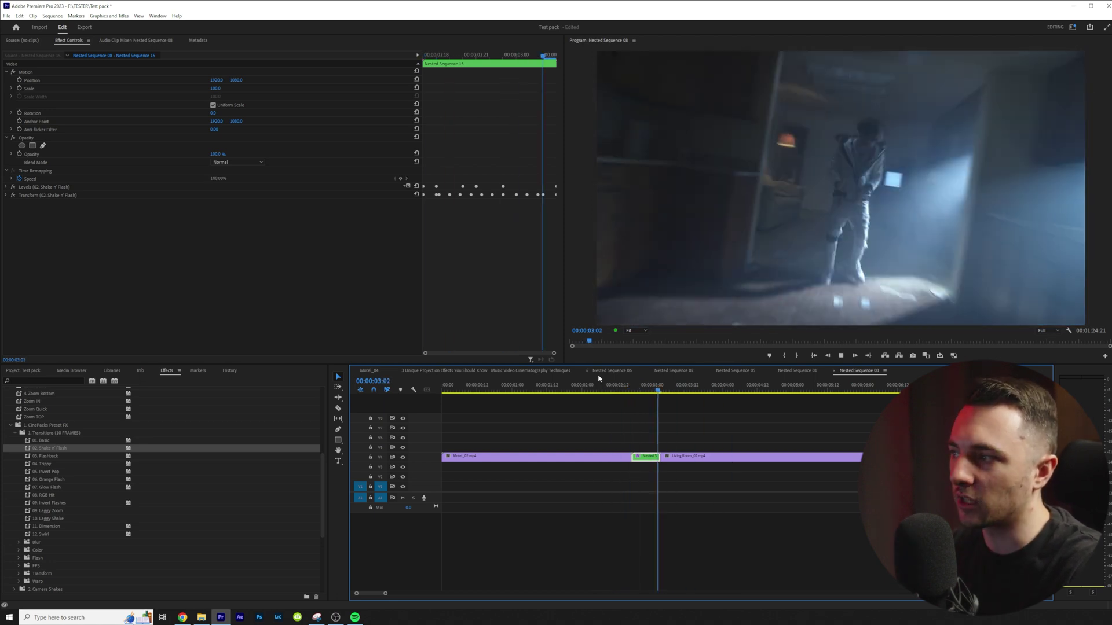
Apply 03. Flashback to the nested clip, preview it, then undo it
{"action": "left_click_drag", "start_coordinate": [45, 456], "coordinate": [642, 456]}
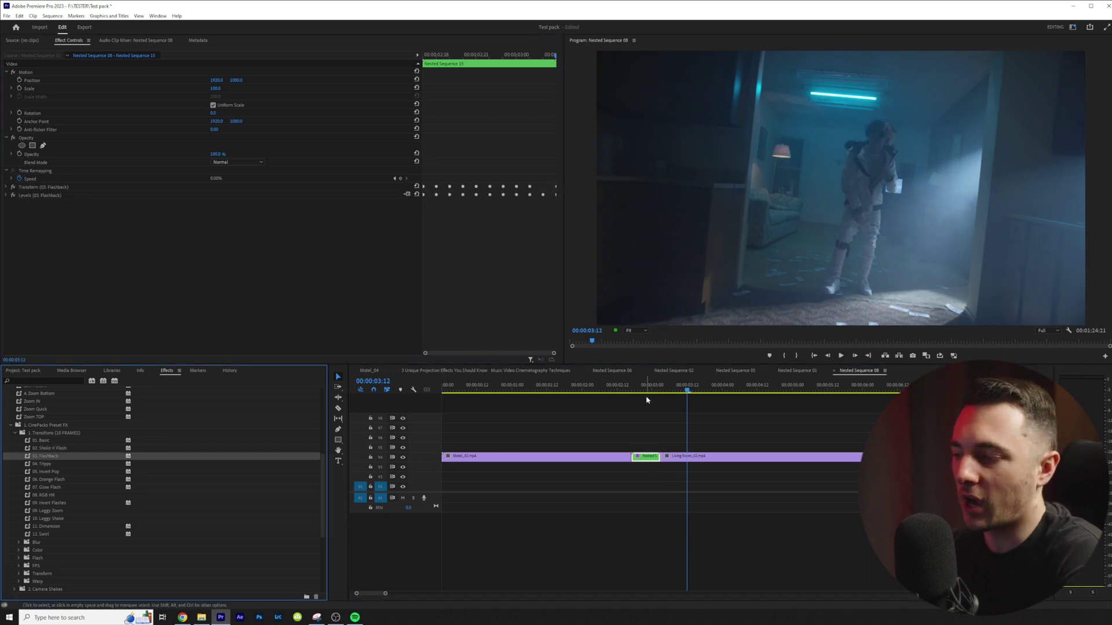
{"action": "left_click", "coordinate": [626, 388]}
{"action": "key", "text": "space"}
{"action": "key", "text": "ctrl+z"}
Add the Blur 01 preset to the nested clip and play the blurred cut
{"action": "scroll", "coordinate": [48, 463], "scroll_direction": "down", "scroll_amount": 2}
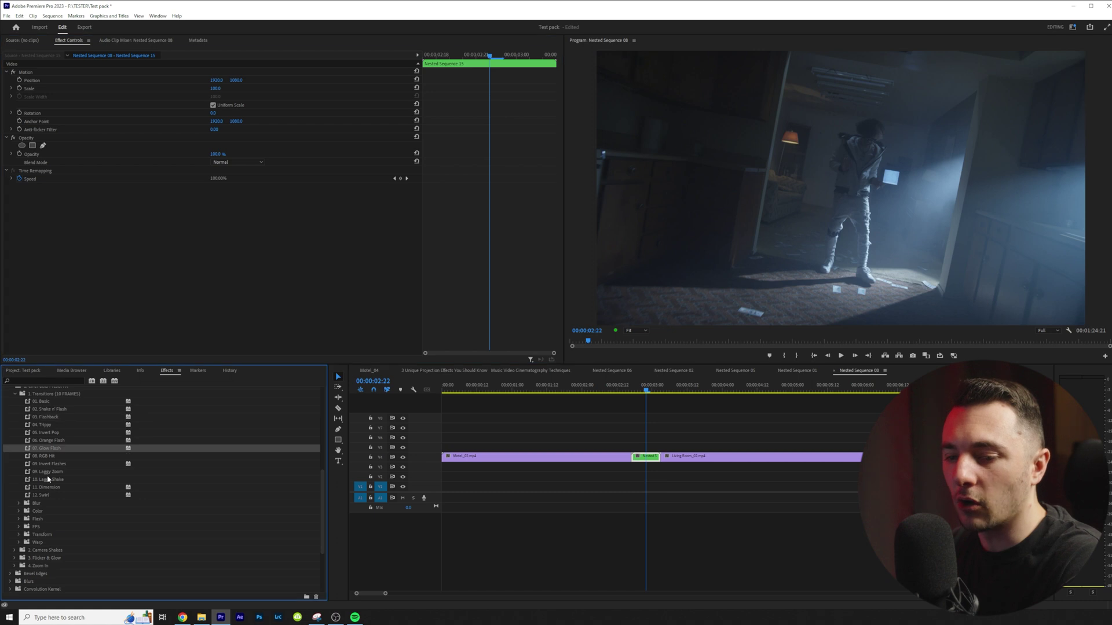
{"action": "left_click", "coordinate": [48, 466]}
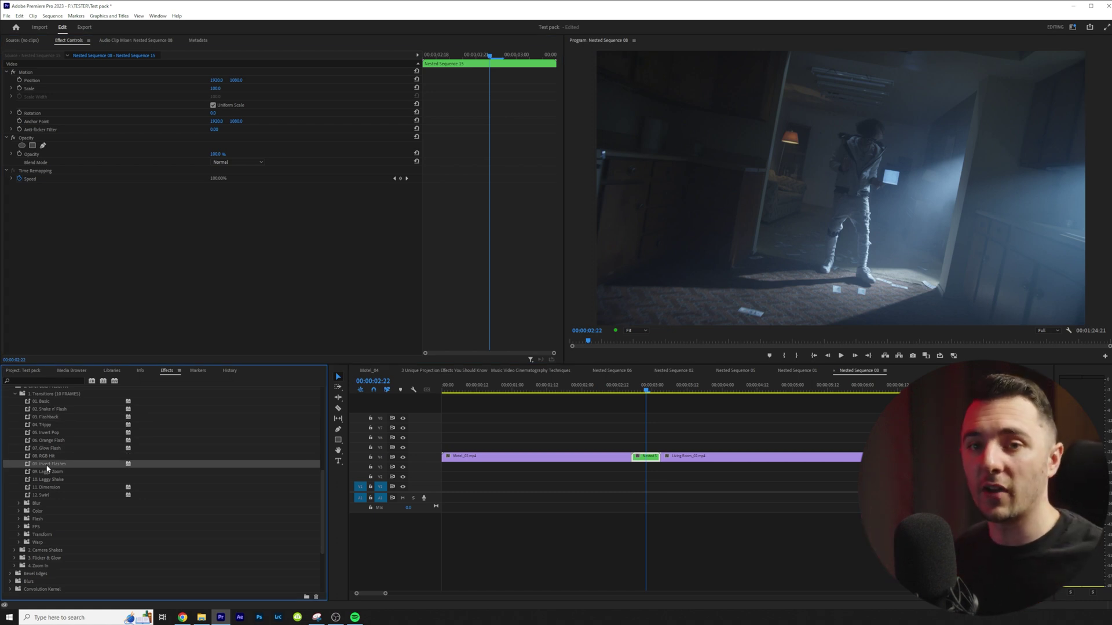
{"action": "scroll", "coordinate": [82, 461], "scroll_direction": "down", "scroll_amount": 3}
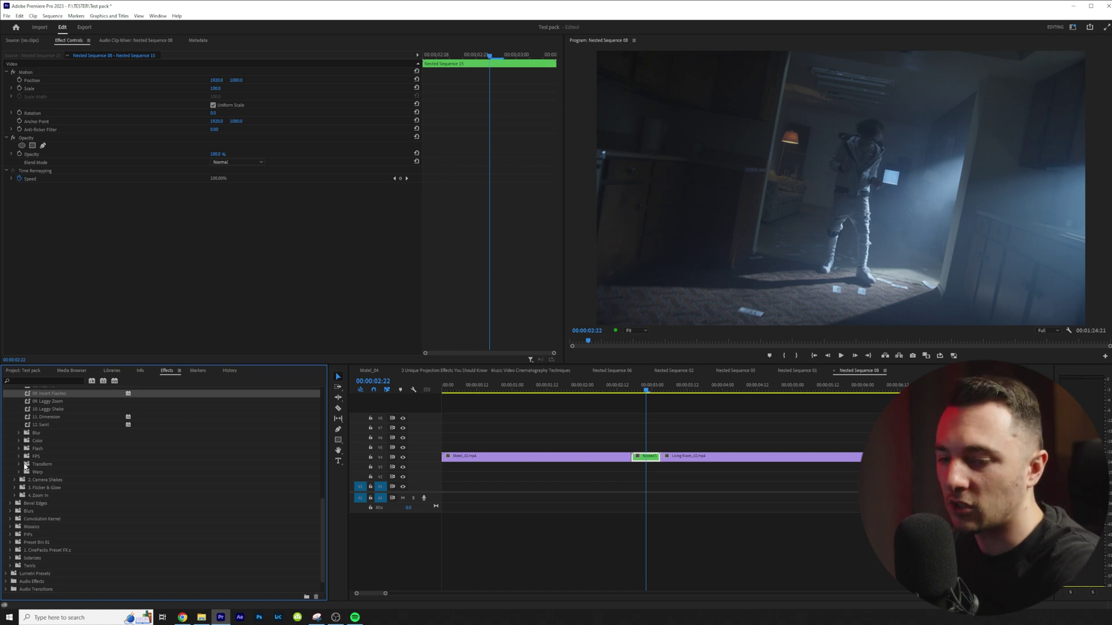
{"action": "left_click", "coordinate": [18, 433]}
{"action": "left_click", "coordinate": [54, 441]}
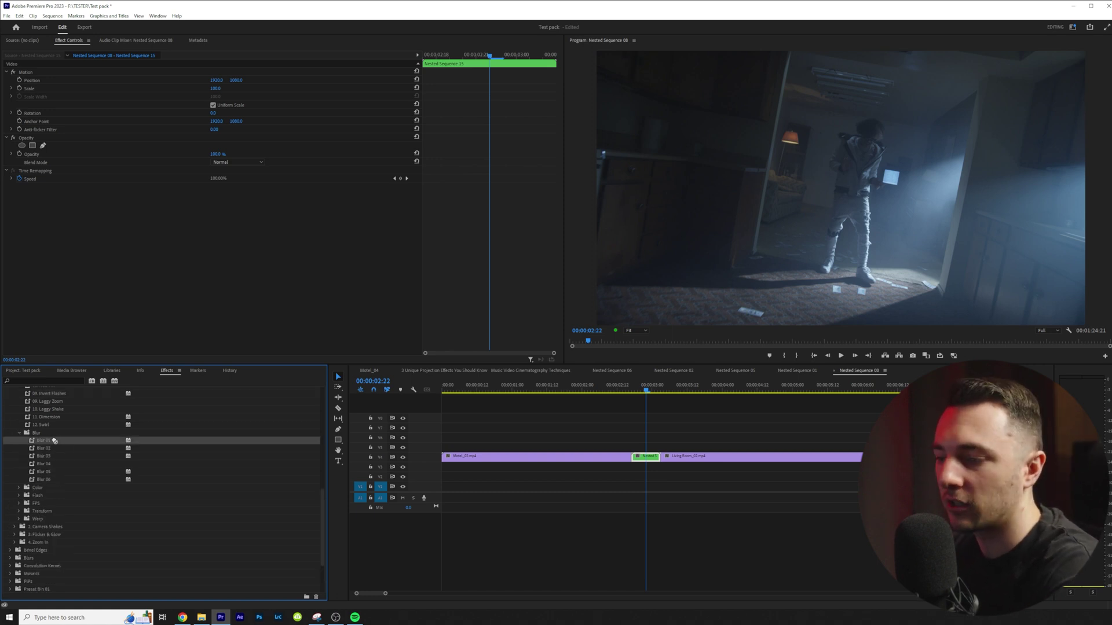
{"action": "left_click_drag", "start_coordinate": [56, 440], "coordinate": [67, 304]}
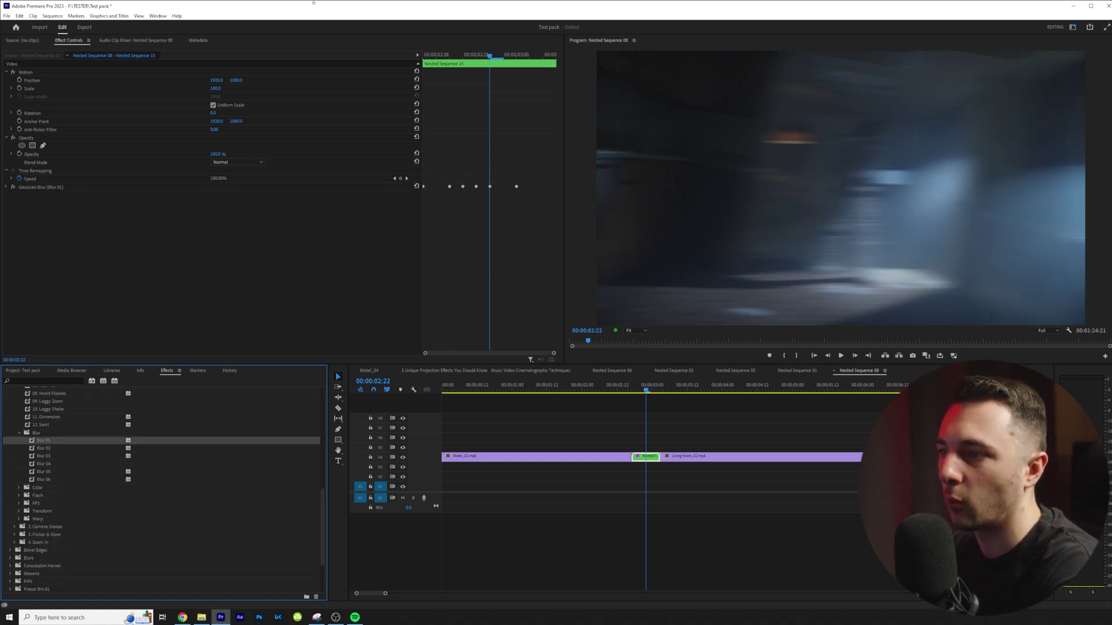
{"action": "left_click", "coordinate": [472, 52]}
{"action": "key", "text": "space"}
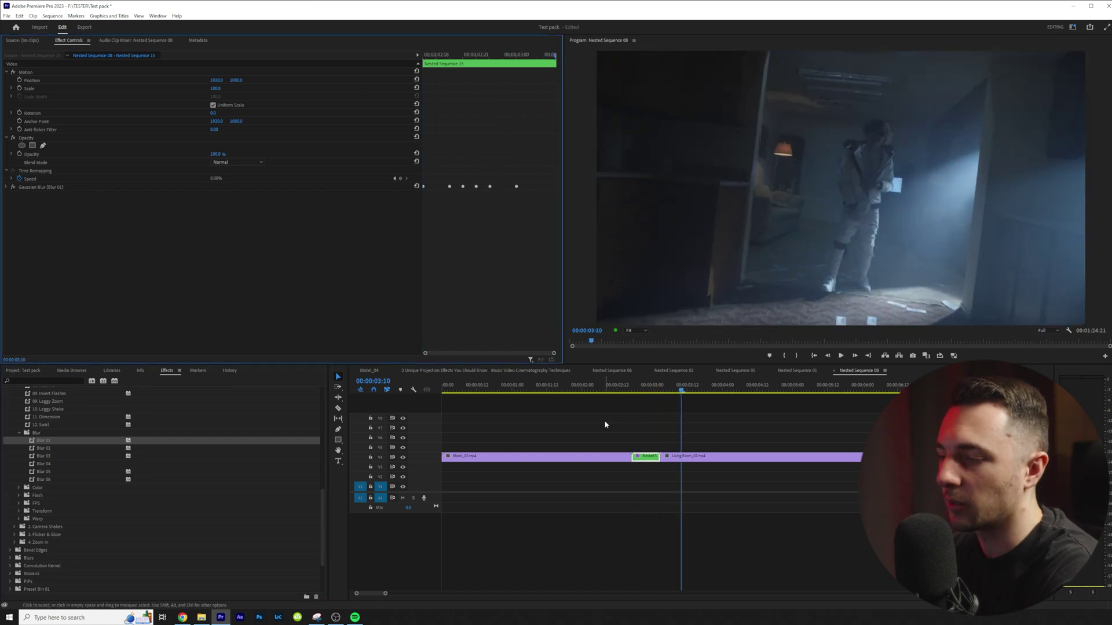
Add the Chromatic 03 preset and scrub through the colour-split frames
{"action": "left_click", "coordinate": [19, 488]}
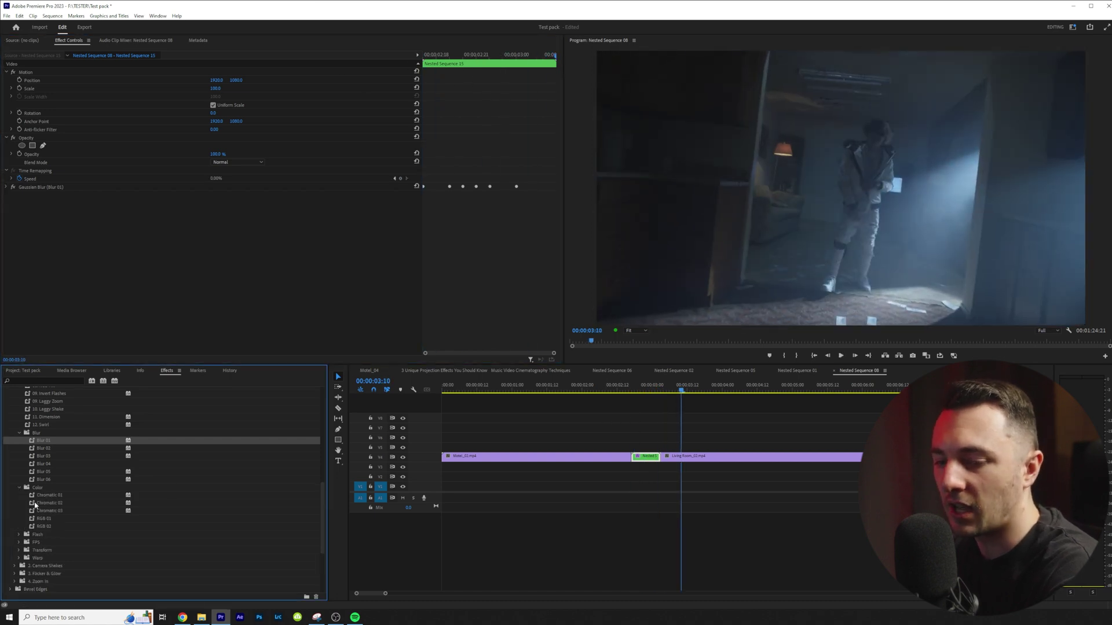
{"action": "scroll", "coordinate": [57, 508], "scroll_direction": "down", "scroll_amount": 2}
{"action": "left_click_drag", "start_coordinate": [57, 447], "coordinate": [96, 271]}
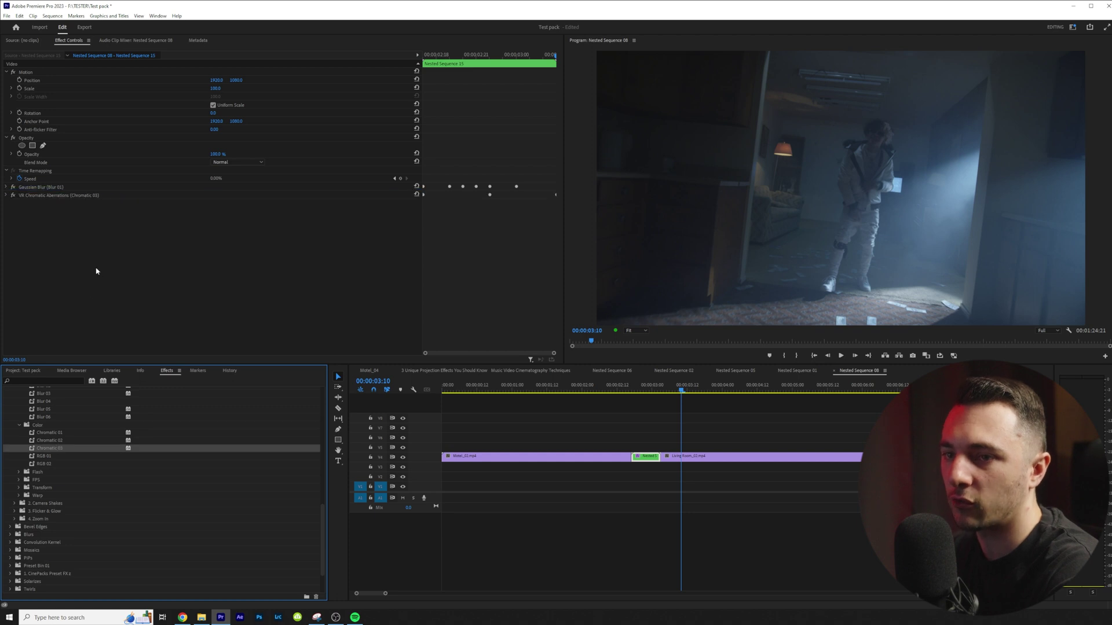
{"action": "left_click", "coordinate": [442, 54]}
{"action": "key", "text": "space"}
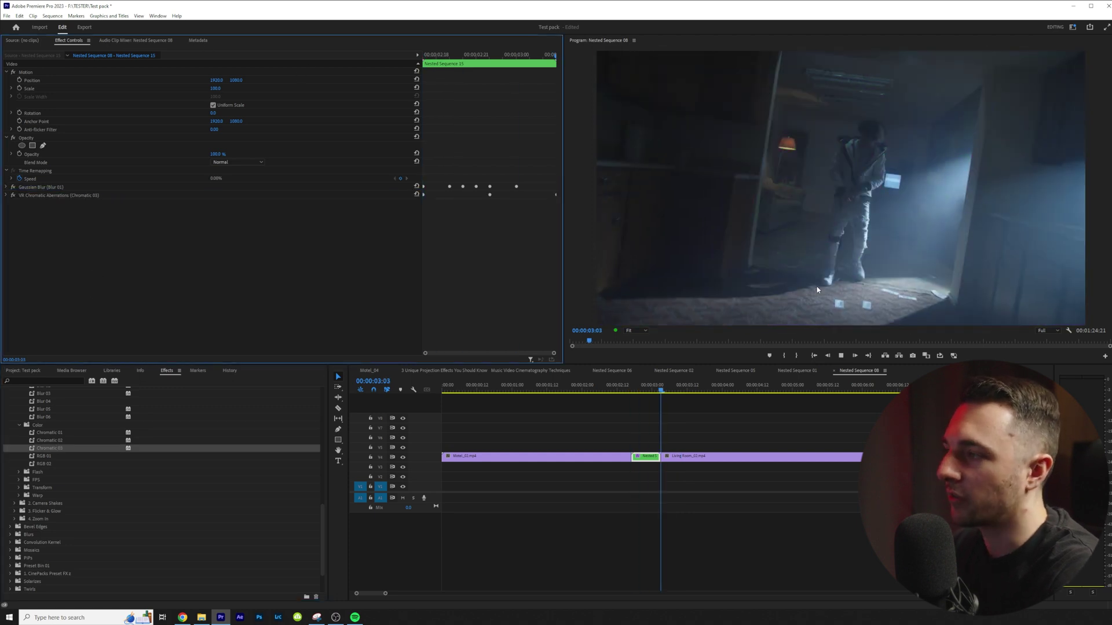
{"action": "left_click_drag", "start_coordinate": [436, 54], "coordinate": [530, 54]}
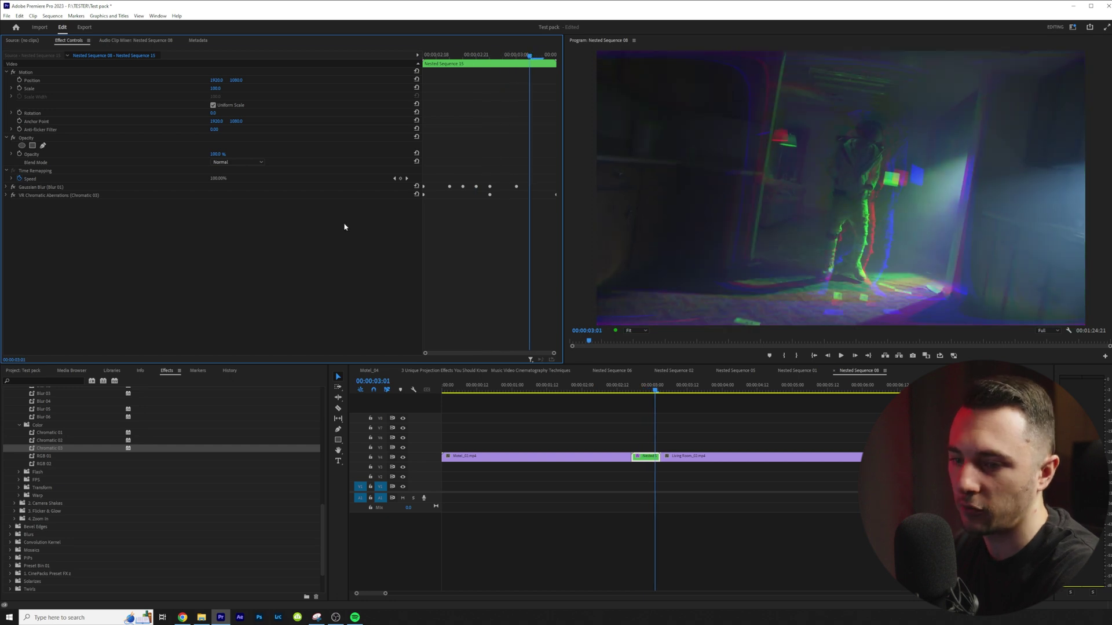
Add the Transform 08 and Transform 06 presets and play through the combined transition
{"action": "left_click", "coordinate": [20, 488]}
{"action": "scroll", "coordinate": [91, 523], "scroll_direction": "down", "scroll_amount": 1}
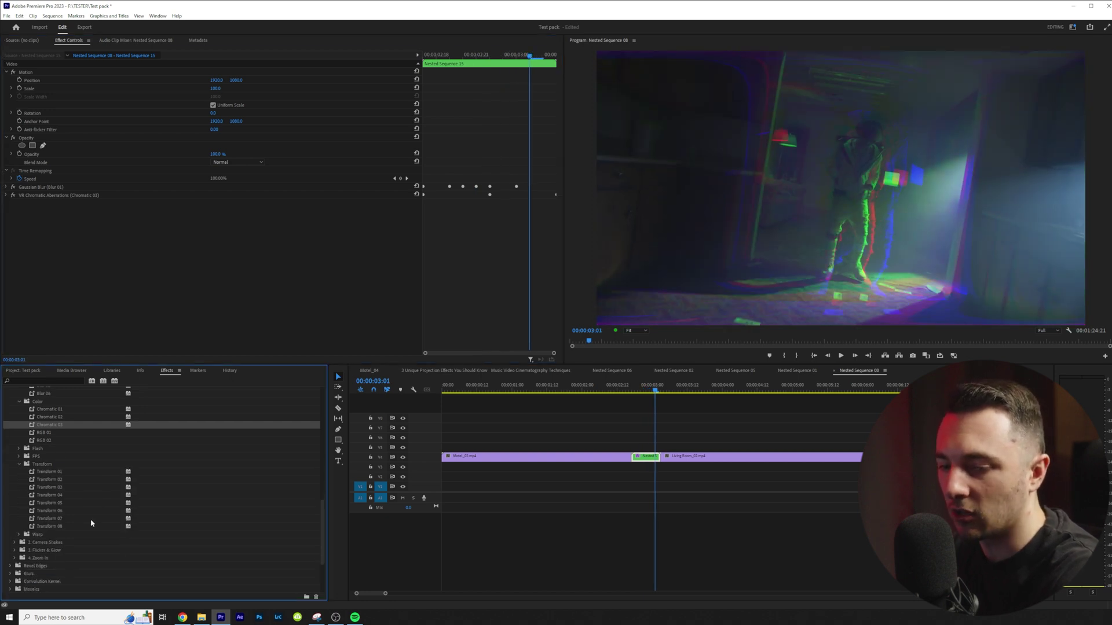
{"action": "left_click_drag", "start_coordinate": [41, 528], "coordinate": [127, 280]}
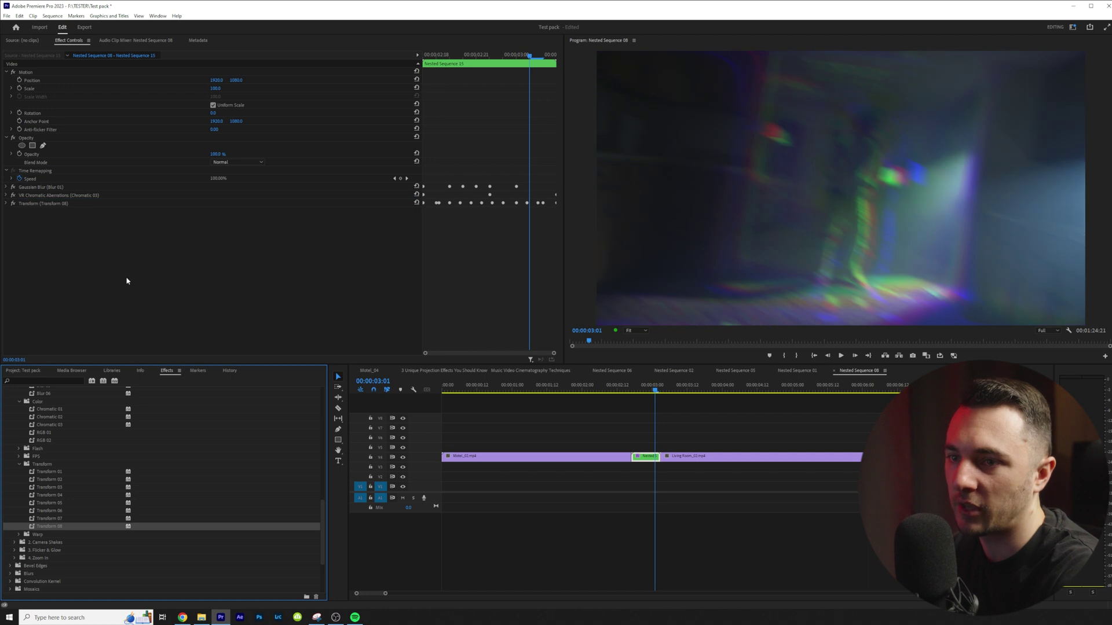
{"action": "left_click_drag", "start_coordinate": [633, 386], "coordinate": [592, 387]}
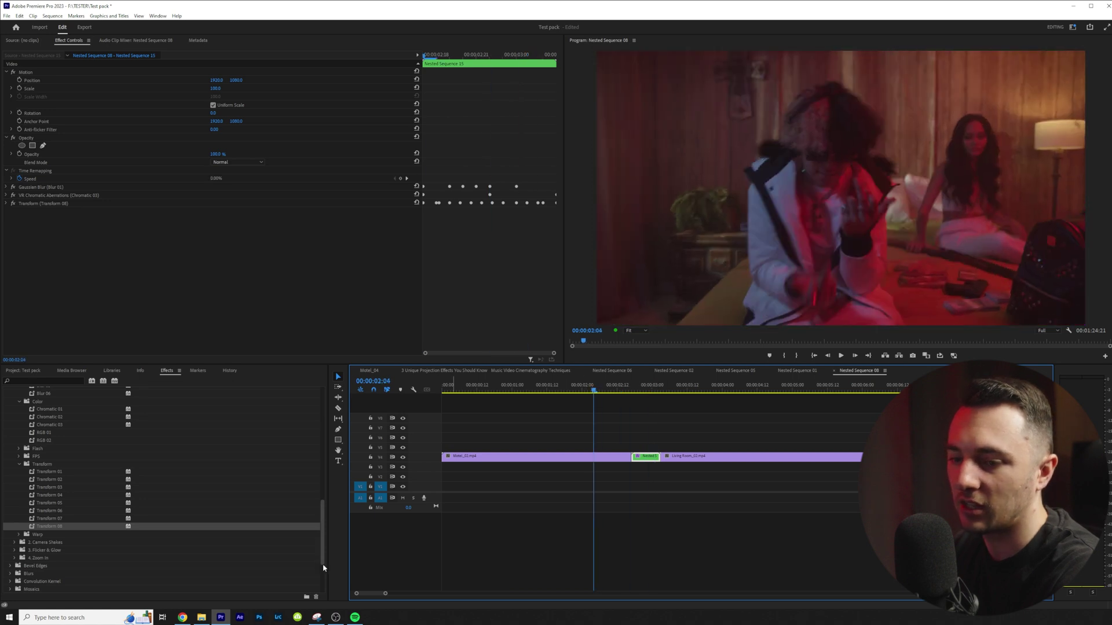
{"action": "left_click_drag", "start_coordinate": [50, 511], "coordinate": [86, 239]}
{"action": "left_click_drag", "start_coordinate": [446, 54], "coordinate": [512, 80]}
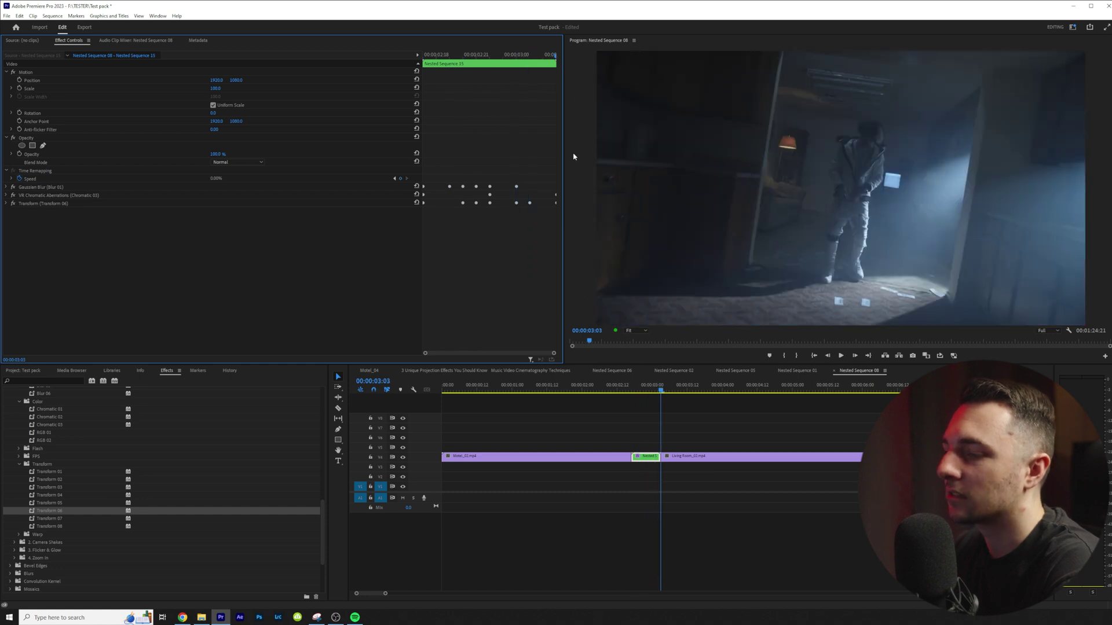
{"action": "left_click", "coordinate": [612, 387]}
{"action": "key", "text": "space"}
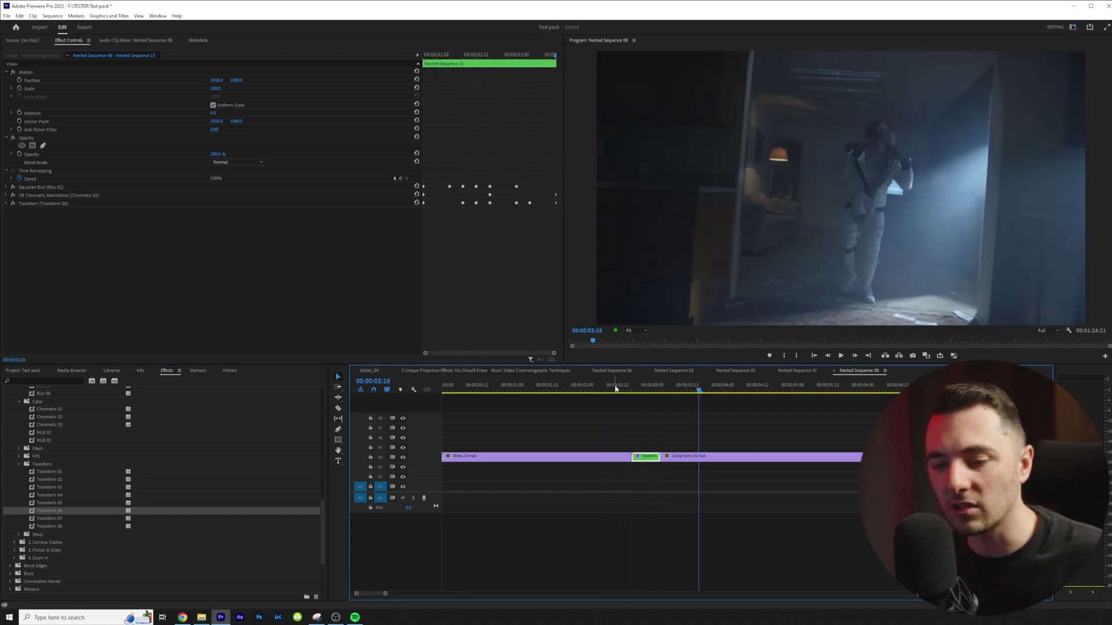
Add the Flash 05 preset to the nested clip and scrub through its flash frames
{"action": "left_click", "coordinate": [19, 449]}
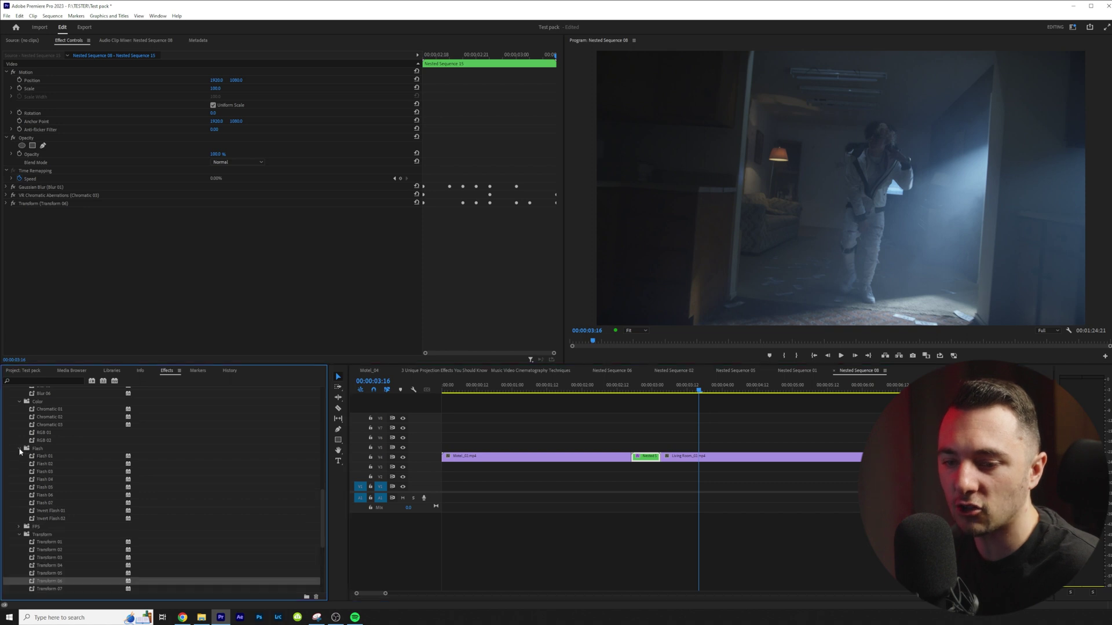
{"action": "left_click_drag", "start_coordinate": [49, 488], "coordinate": [57, 305]}
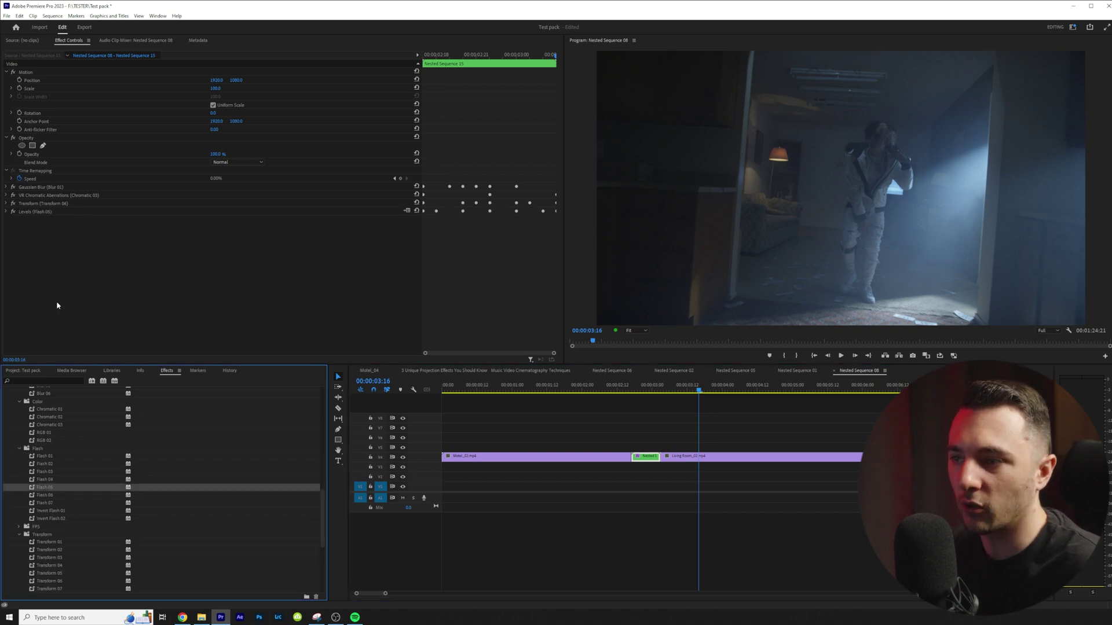
{"action": "left_click_drag", "start_coordinate": [496, 56], "coordinate": [556, 81]}
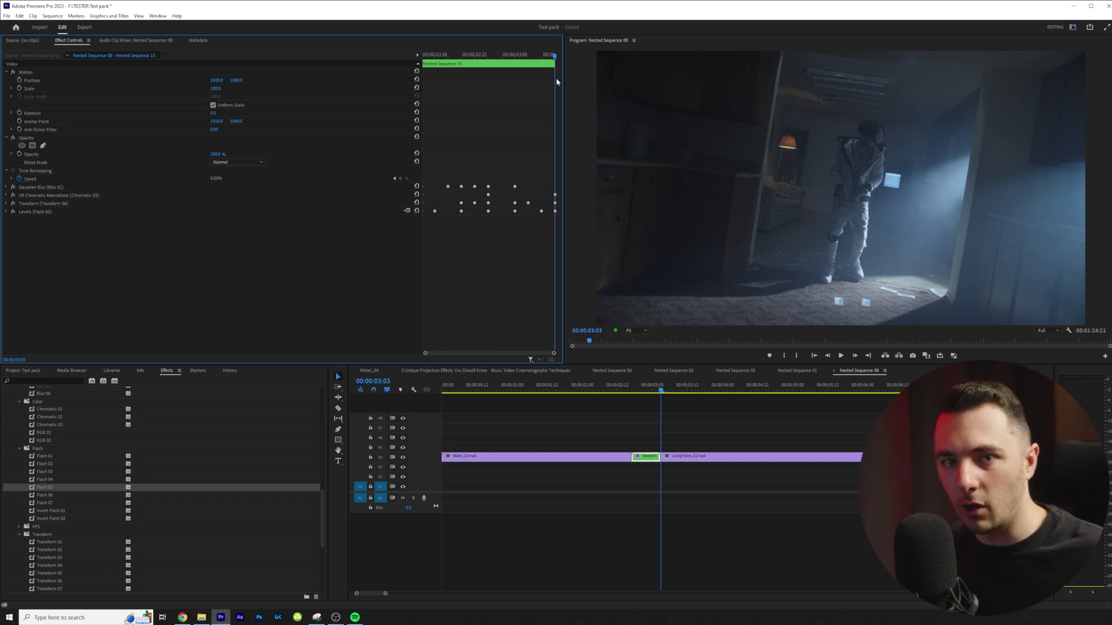
Collapse the FPS and Transform preset folders in the Effects panel
{"action": "scroll", "coordinate": [26, 464], "scroll_direction": "up", "scroll_amount": 10}
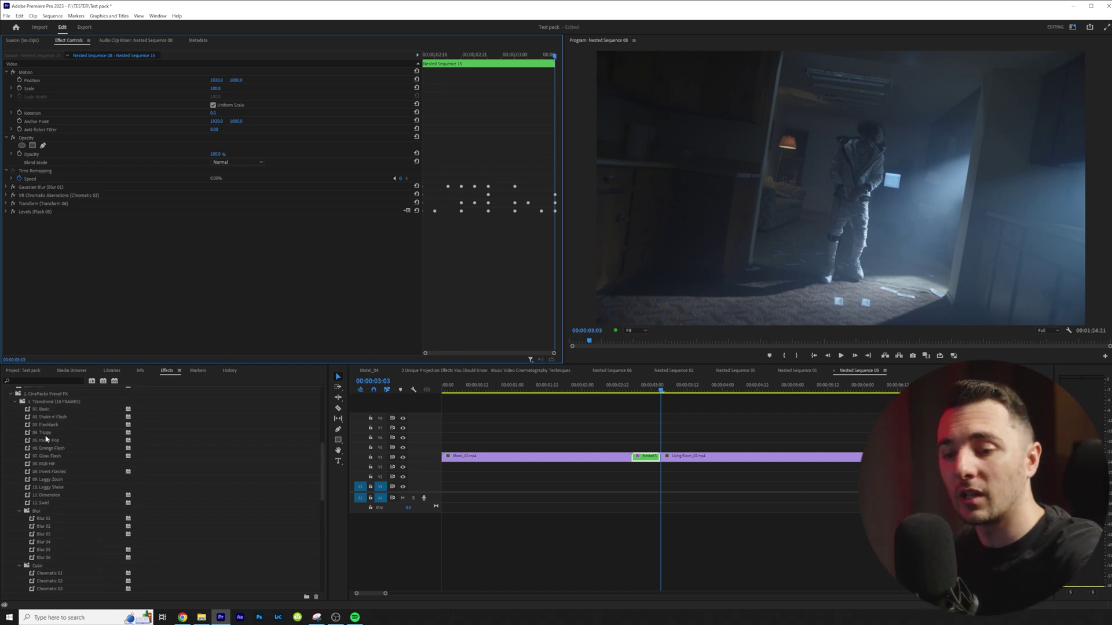
{"action": "scroll", "coordinate": [47, 439], "scroll_direction": "down", "scroll_amount": 10}
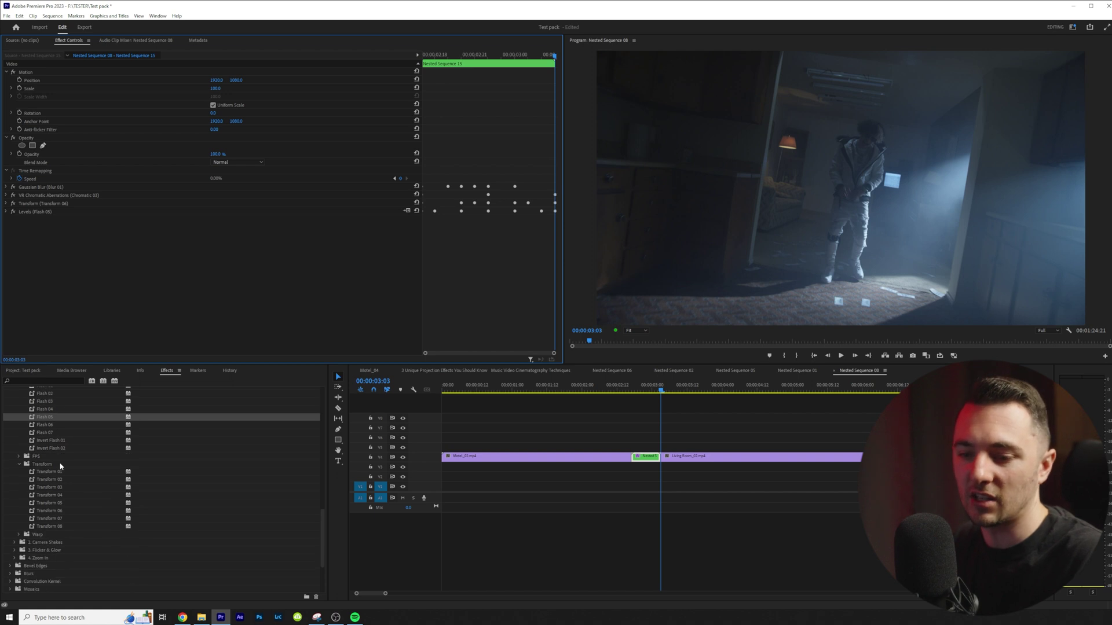
{"action": "scroll", "coordinate": [60, 466], "scroll_direction": "down", "scroll_amount": 1}
{"action": "left_click", "coordinate": [18, 449]}
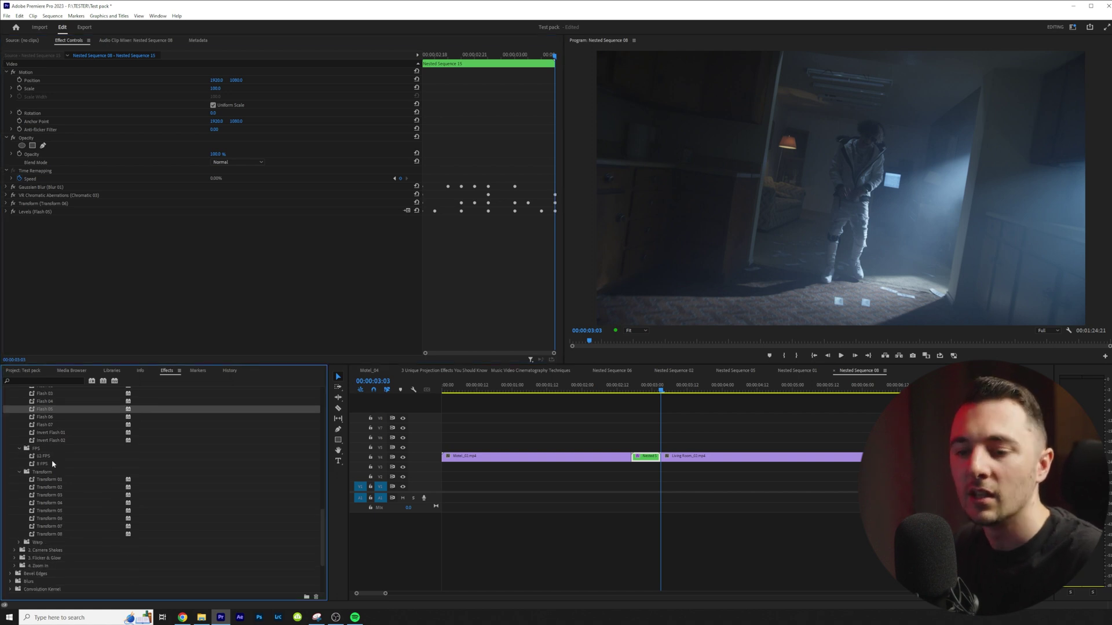
{"action": "left_click", "coordinate": [18, 449]}
{"action": "left_click", "coordinate": [20, 456]}
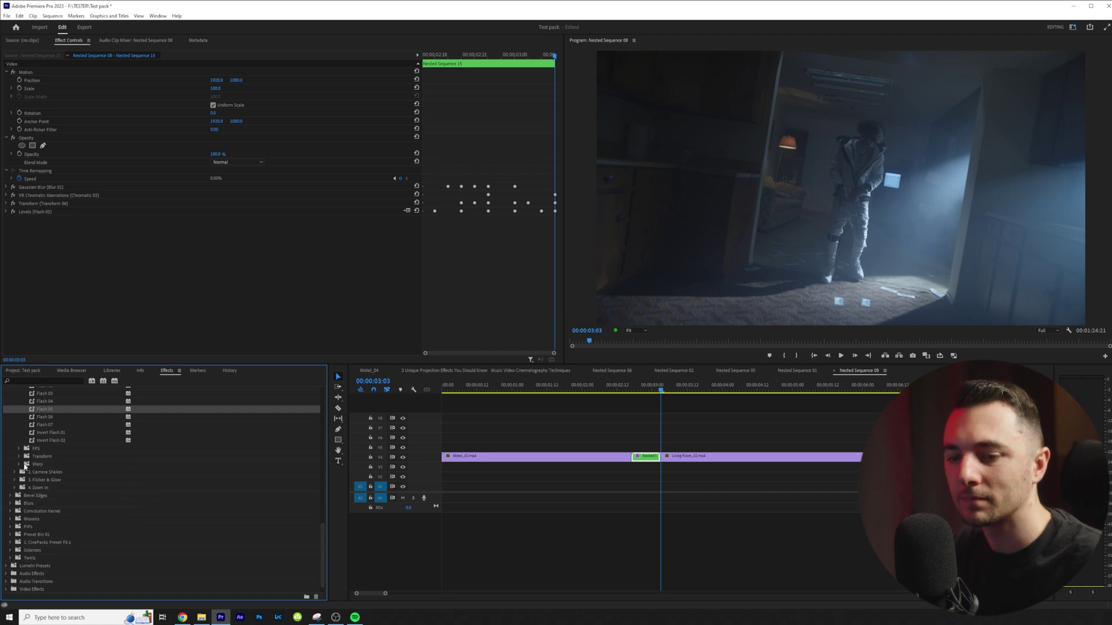
Move the green nested clip to V3 and razor Living Room_02 at 00:00:03:13
{"action": "left_click_drag", "start_coordinate": [646, 456], "coordinate": [681, 441]}
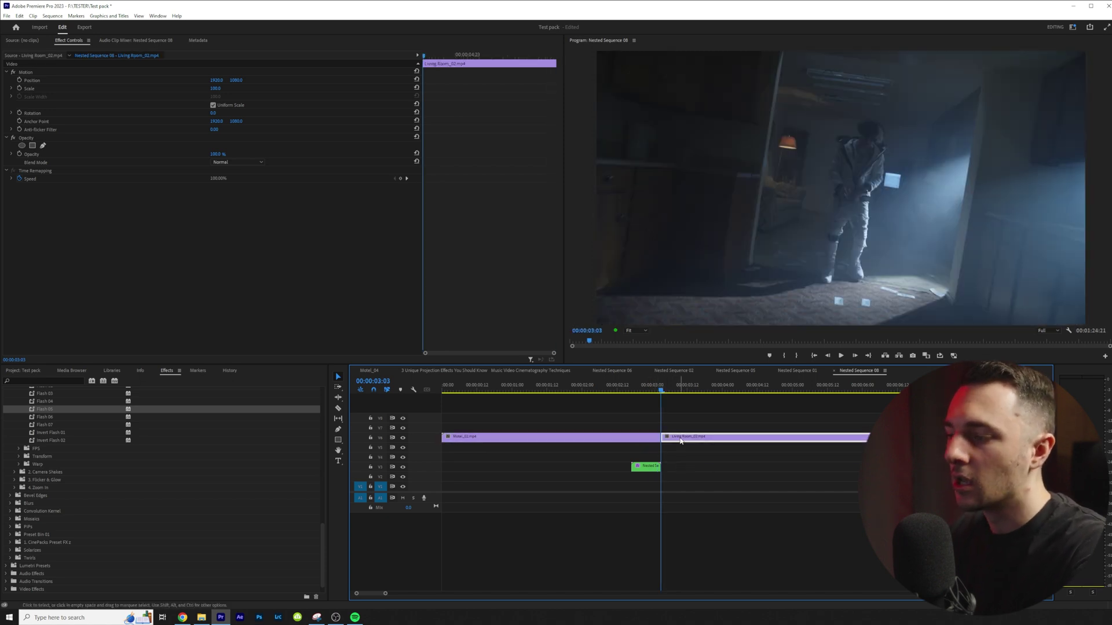
{"action": "key", "text": "shift+Left"}
{"action": "key", "text": "shift+Left"}
{"action": "key", "text": "c"}
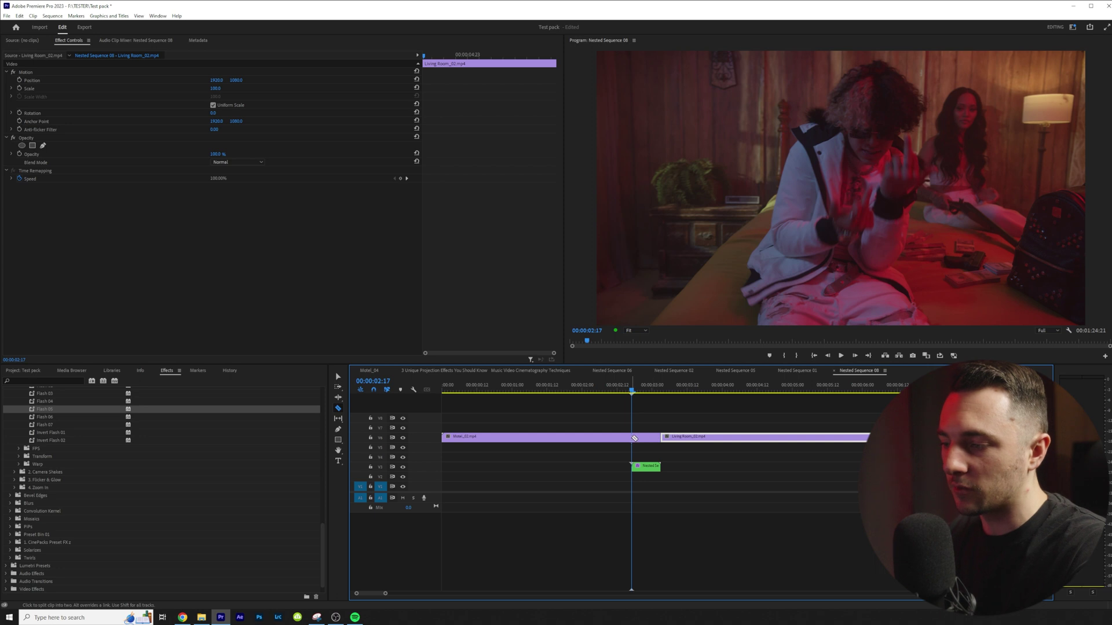
{"action": "key", "text": "shift+Right"}
{"action": "key", "text": "shift+Right"}
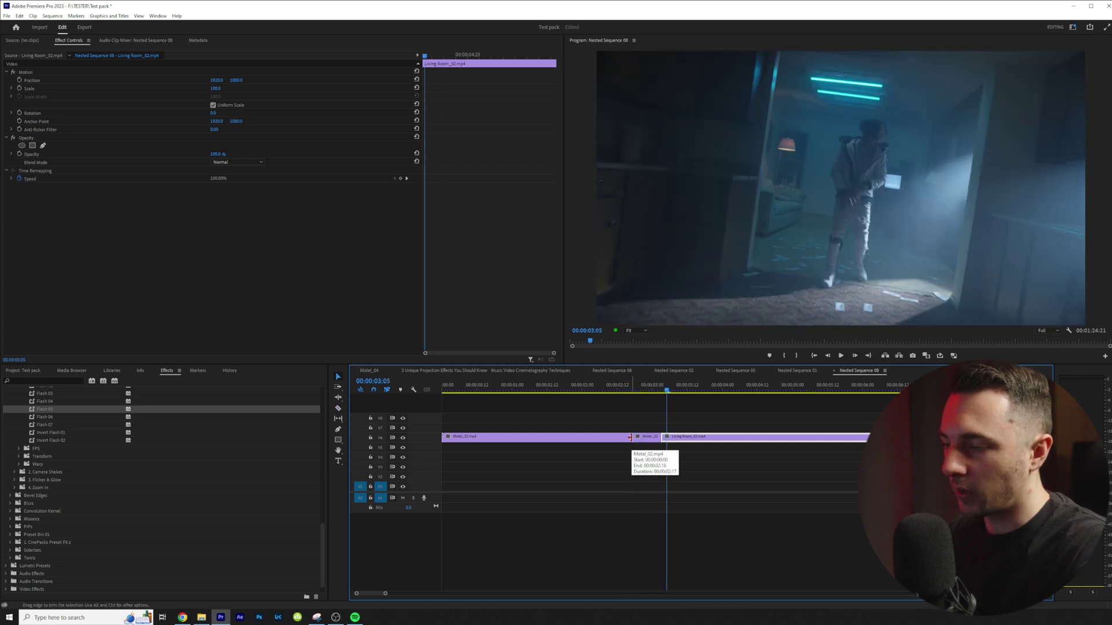
{"action": "key", "text": "Left"}
{"action": "key", "text": "Left"}
{"action": "key", "text": "Right"}
{"action": "key", "text": "Right"}
{"action": "key", "text": "Right"}
{"action": "key", "text": "Right"}
{"action": "key", "text": "Right"}
{"action": "key", "text": "Right"}
{"action": "key", "text": "Right"}
{"action": "key", "text": "Right"}
{"action": "key", "text": "Right"}
{"action": "key", "text": "Right"}
{"action": "key", "text": "Right"}
{"action": "key", "text": "Right"}
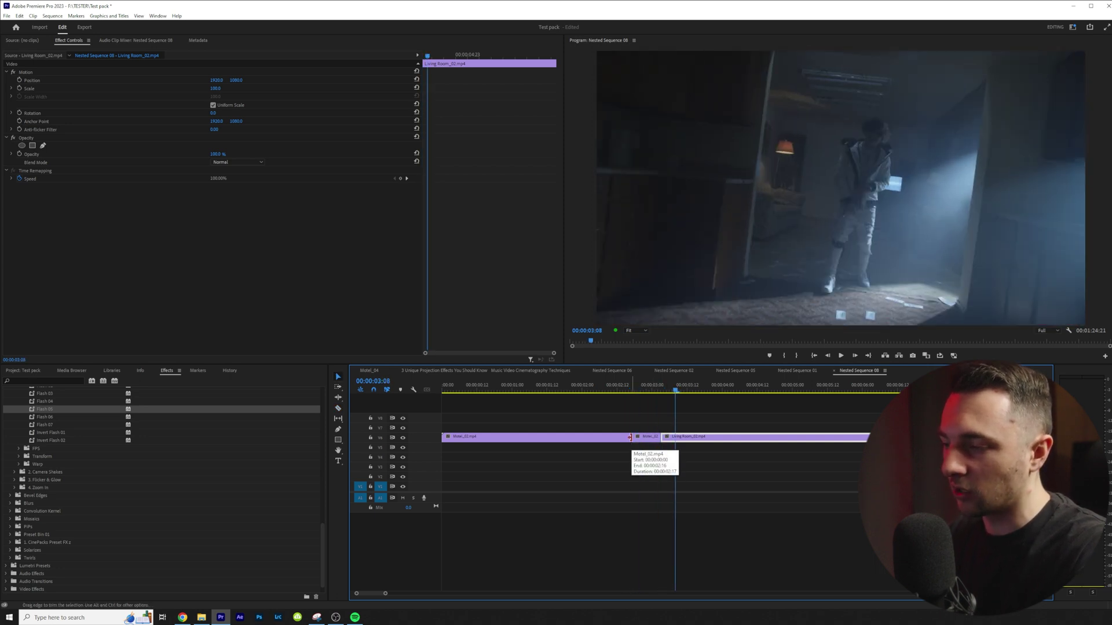
{"action": "key", "text": "c"}
{"action": "left_click", "coordinate": [685, 432]}
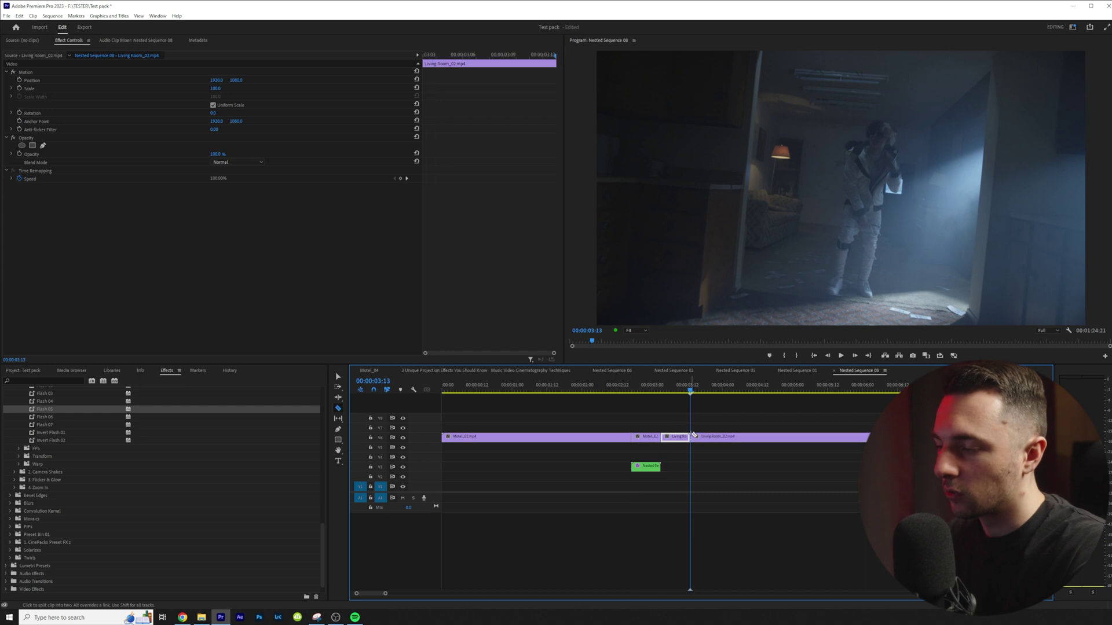
Nest the two short pieces around the join as Nested Sequence 16, then select the V3 clip
{"action": "key", "text": "v"}
{"action": "left_click_drag", "start_coordinate": [670, 423], "coordinate": [638, 438]}
{"action": "key", "text": "shift+n"}
{"action": "key", "text": "Return"}
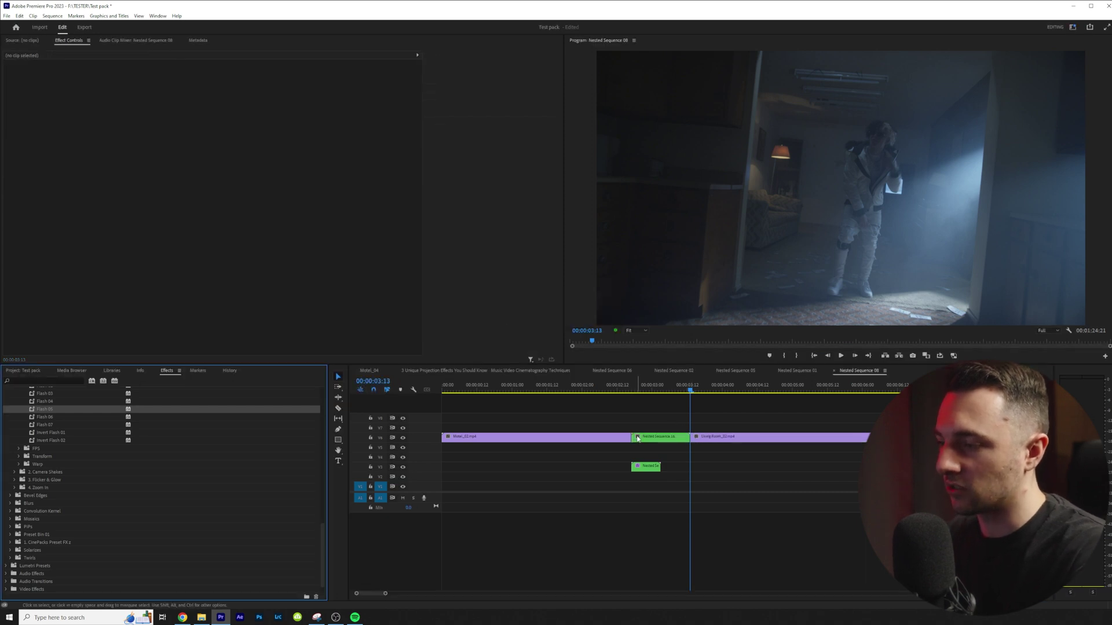
{"action": "left_click_drag", "start_coordinate": [650, 395], "coordinate": [635, 395]}
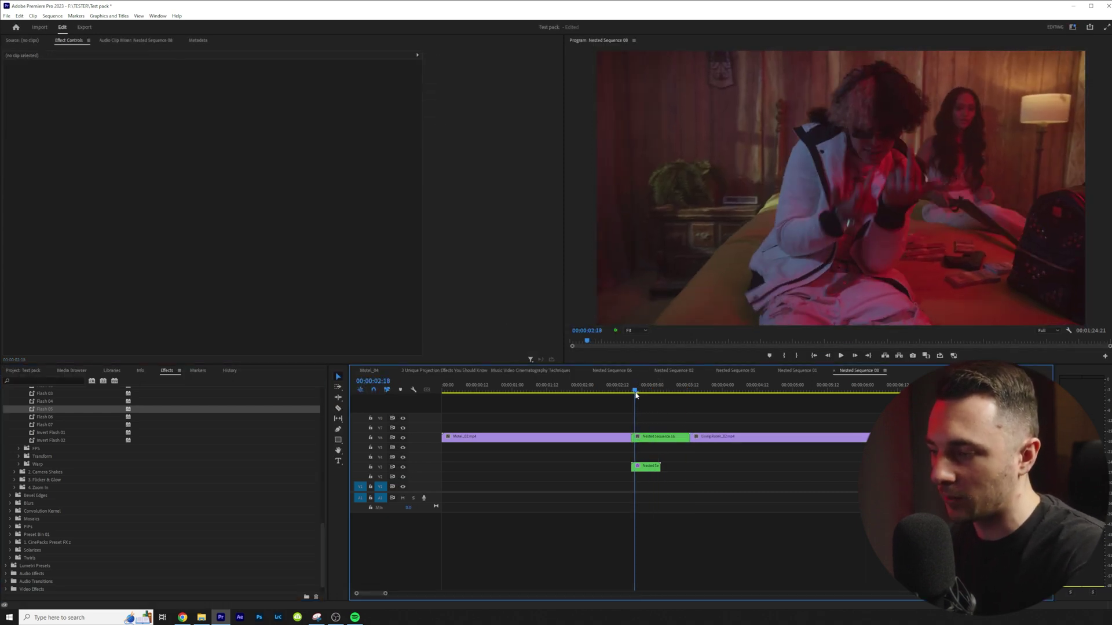
{"action": "left_click", "coordinate": [649, 470]}
{"action": "scroll", "coordinate": [37, 489], "scroll_direction": "down", "scroll_amount": 1}
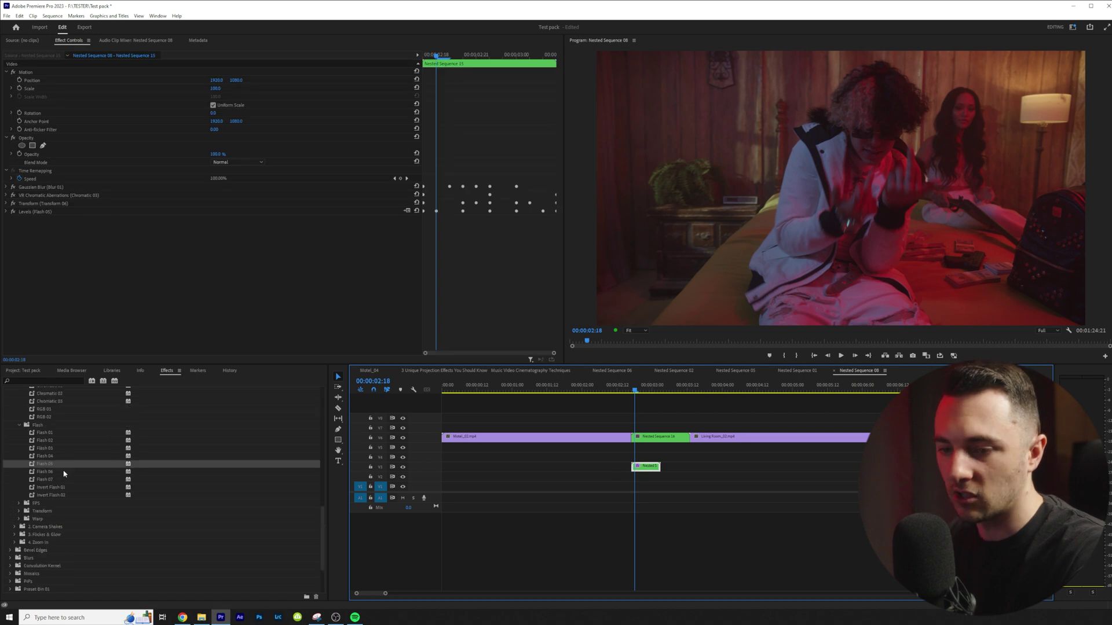
Apply the Transform 04 and Flash 06 presets to Nested Sequence 16
{"action": "left_click", "coordinate": [21, 465]}
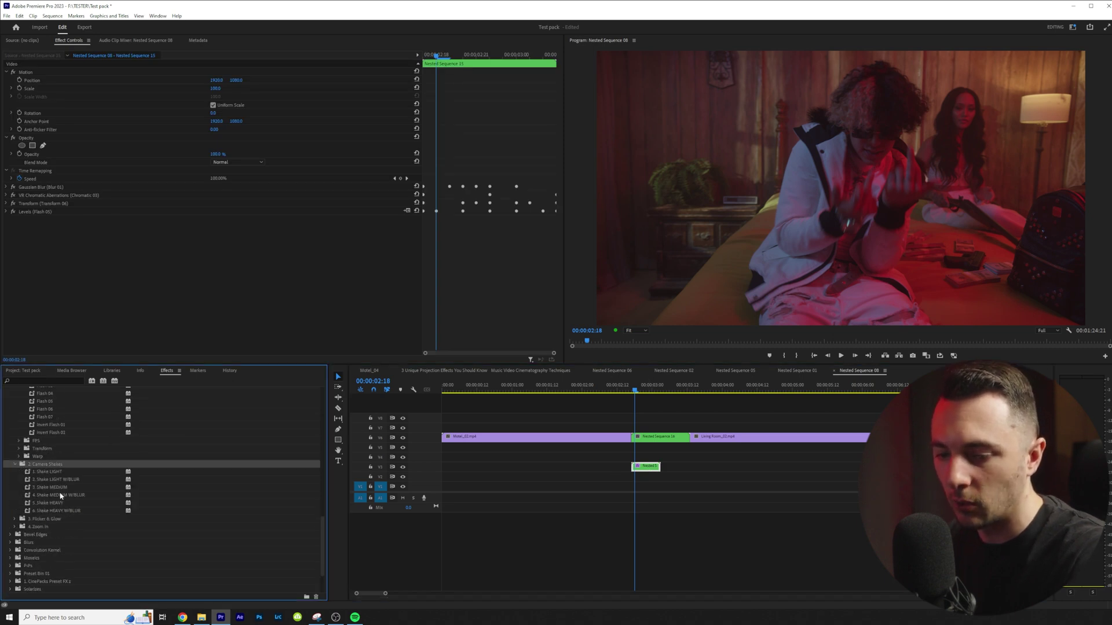
{"action": "left_click", "coordinate": [46, 514]}
{"action": "left_click_drag", "start_coordinate": [640, 441], "coordinate": [640, 441]}
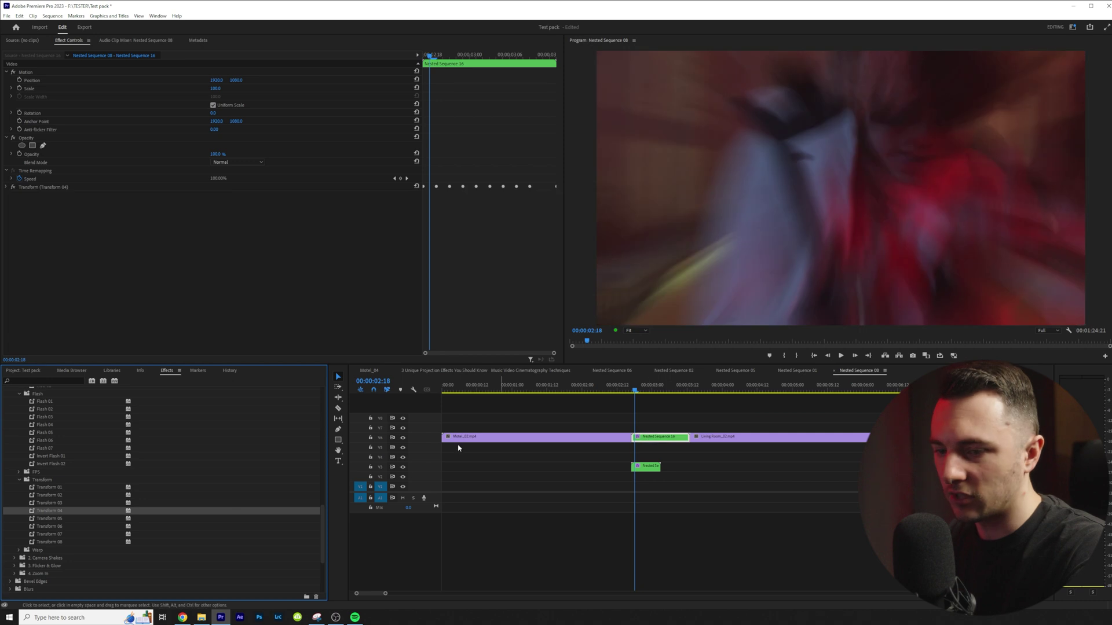
{"action": "scroll", "coordinate": [42, 473], "scroll_direction": "up", "scroll_amount": 1}
{"action": "scroll", "coordinate": [31, 432], "scroll_direction": "up", "scroll_amount": 1}
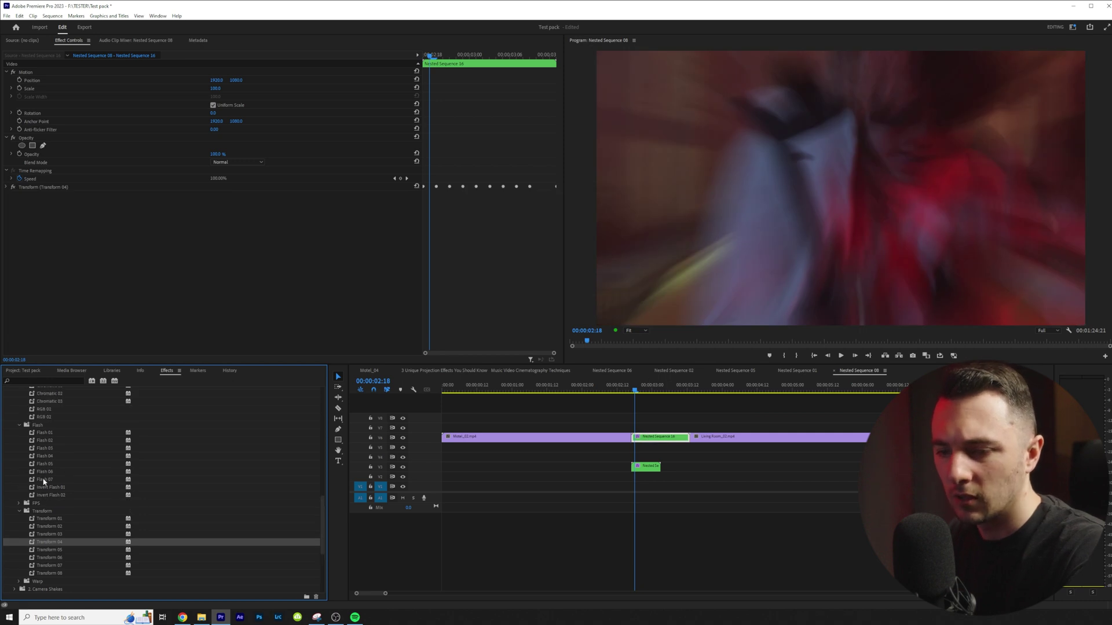
{"action": "left_click_drag", "start_coordinate": [45, 473], "coordinate": [660, 437]}
Add the RGB 01 colour balance preset and preview the transition from 00:00:02:15
{"action": "scroll", "coordinate": [55, 496], "scroll_direction": "up", "scroll_amount": 3}
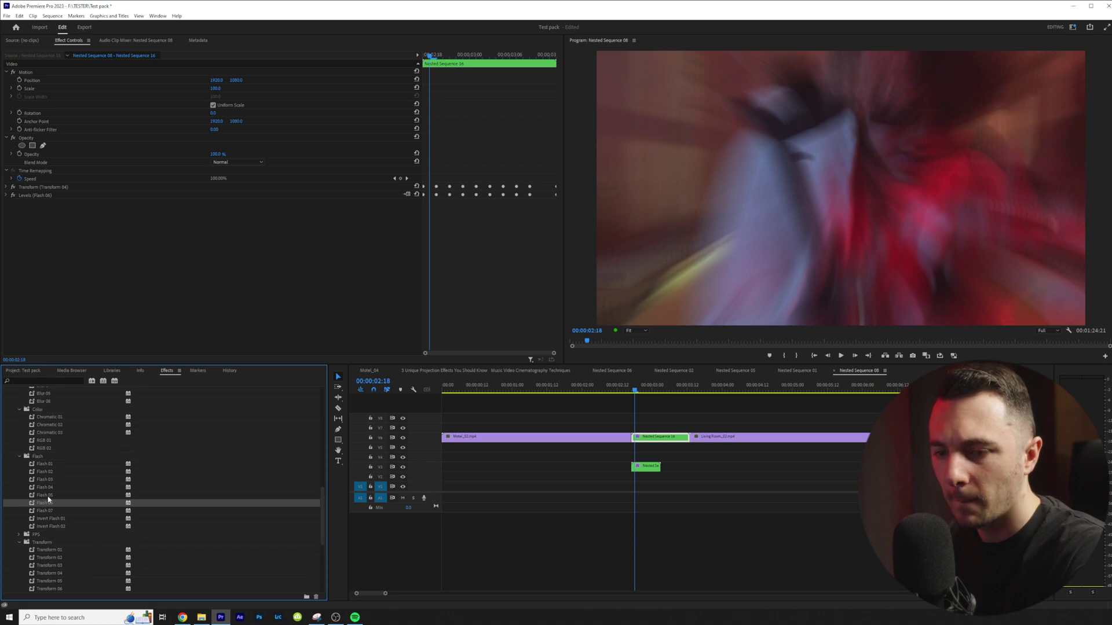
{"action": "left_click_drag", "start_coordinate": [36, 450], "coordinate": [364, 450]}
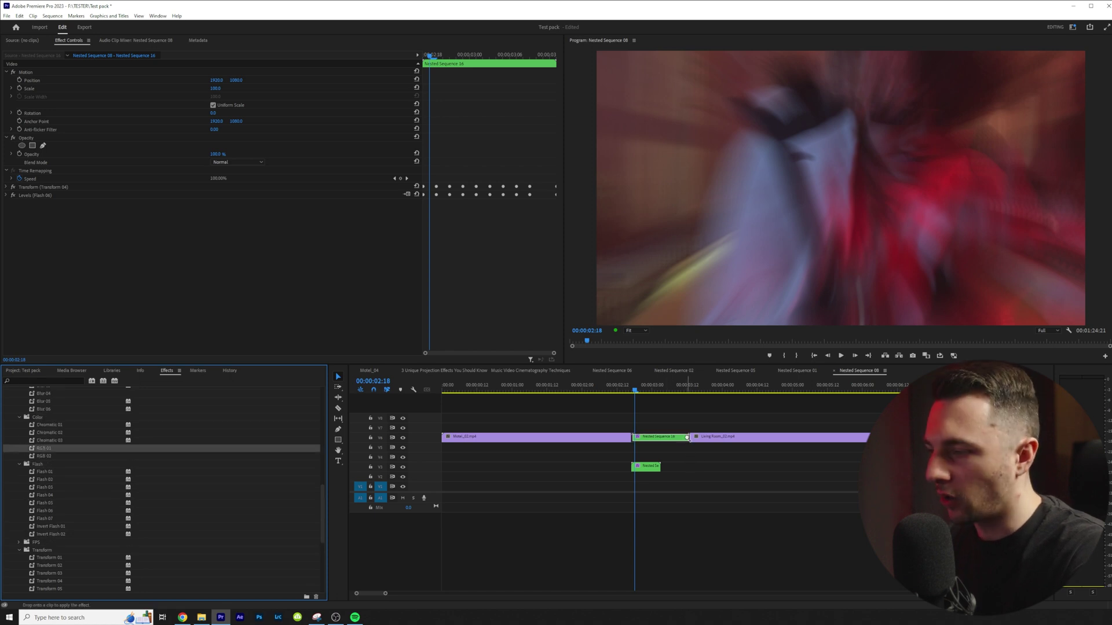
{"action": "left_click_drag", "start_coordinate": [688, 438], "coordinate": [687, 438]}
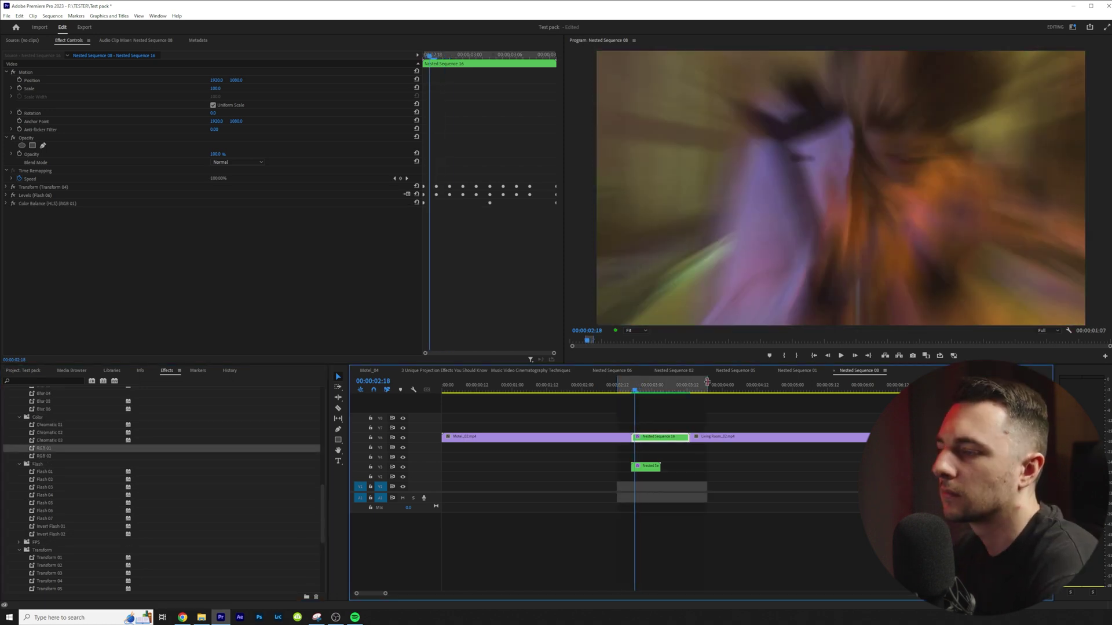
{"action": "key", "text": "Left"}
{"action": "key", "text": "Left"}
{"action": "key", "text": "Left"}
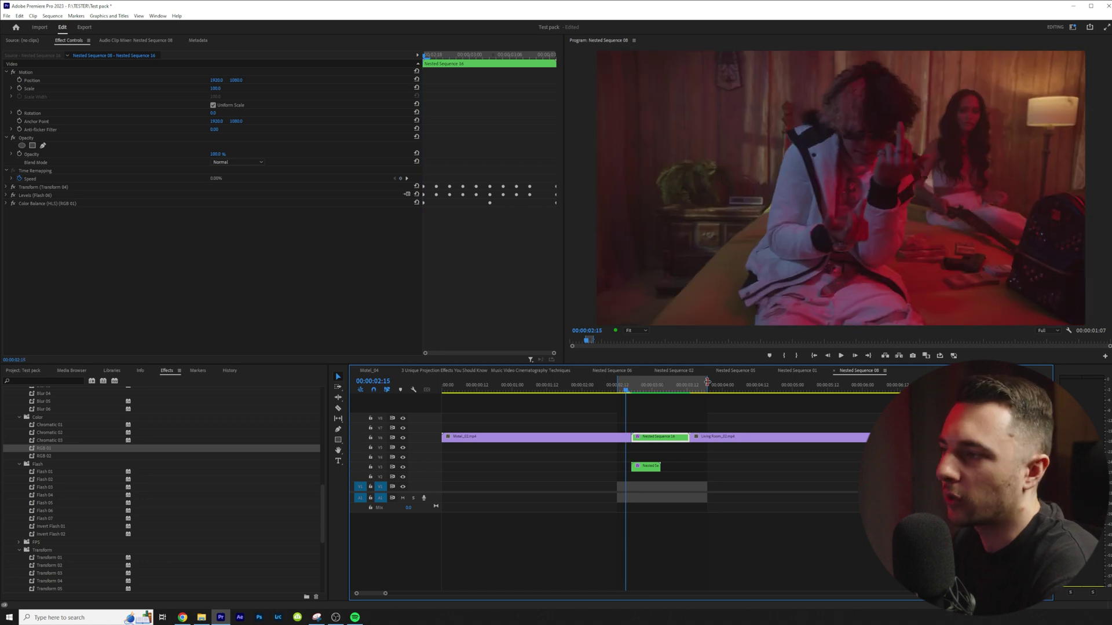
{"action": "key", "text": "space"}
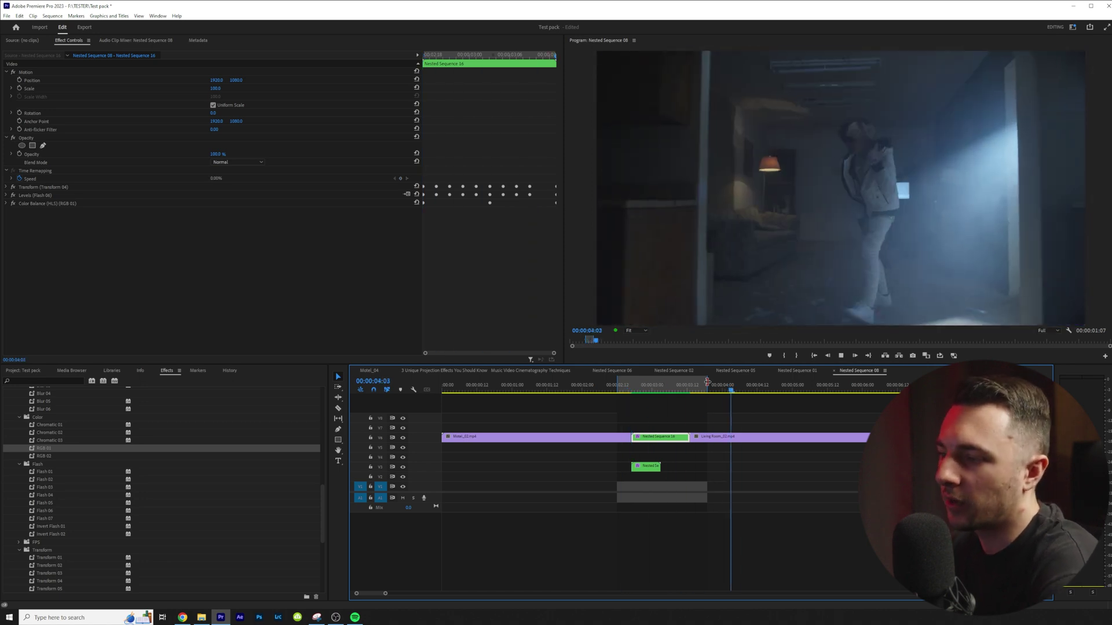
{"action": "left_click", "coordinate": [623, 396]}
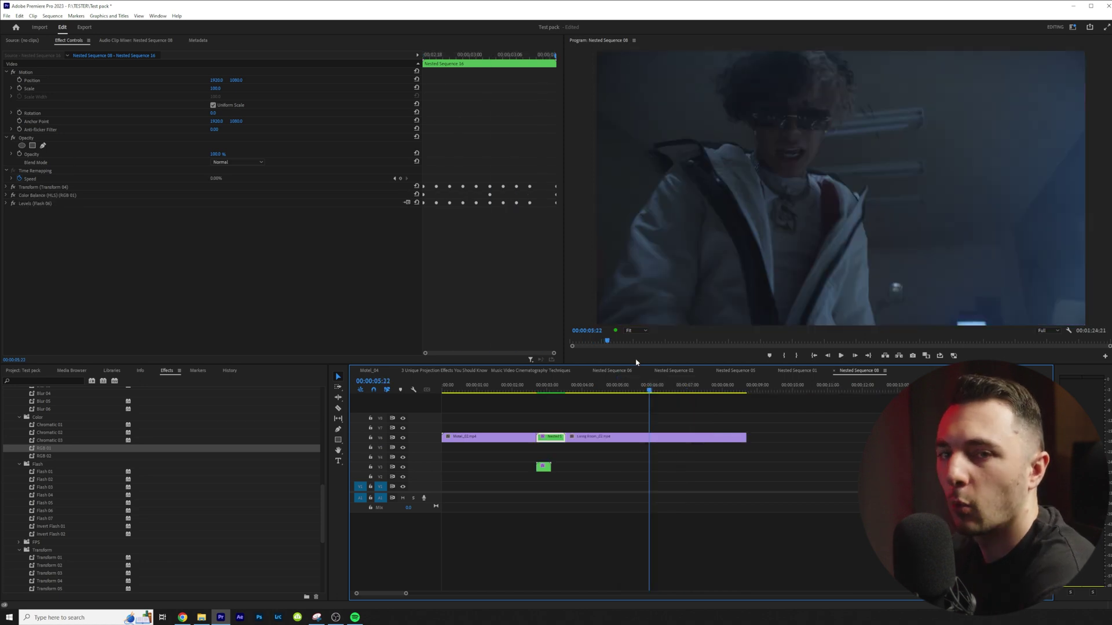
Play from 00:00:06:18 and move the cut between the last two clips later
{"action": "key", "text": "space"}
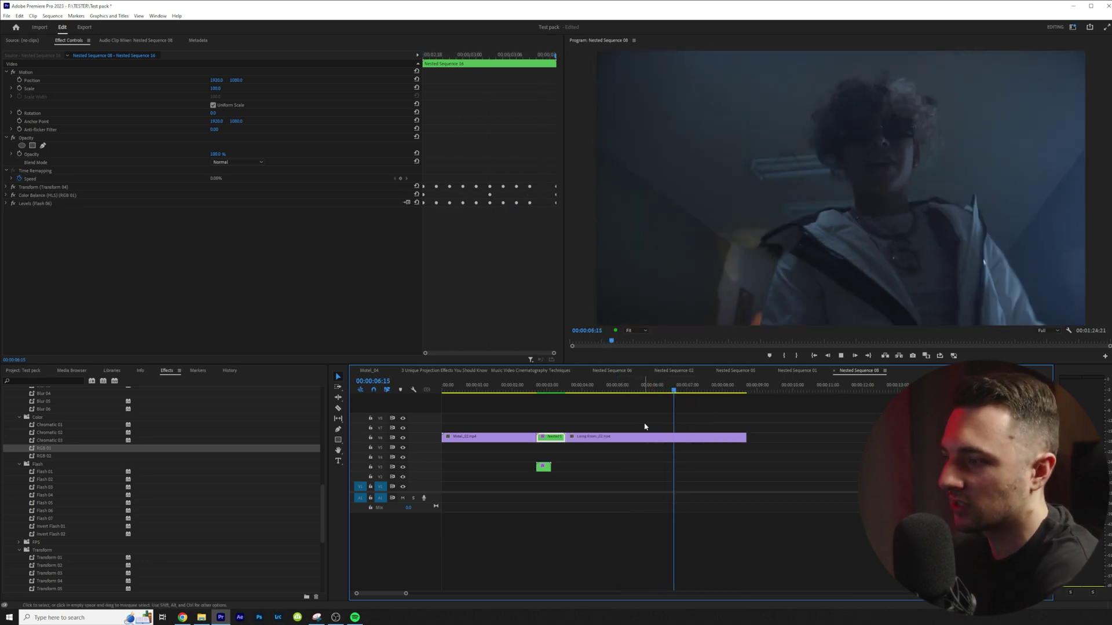
{"action": "key", "text": "c"}
{"action": "key", "text": "space"}
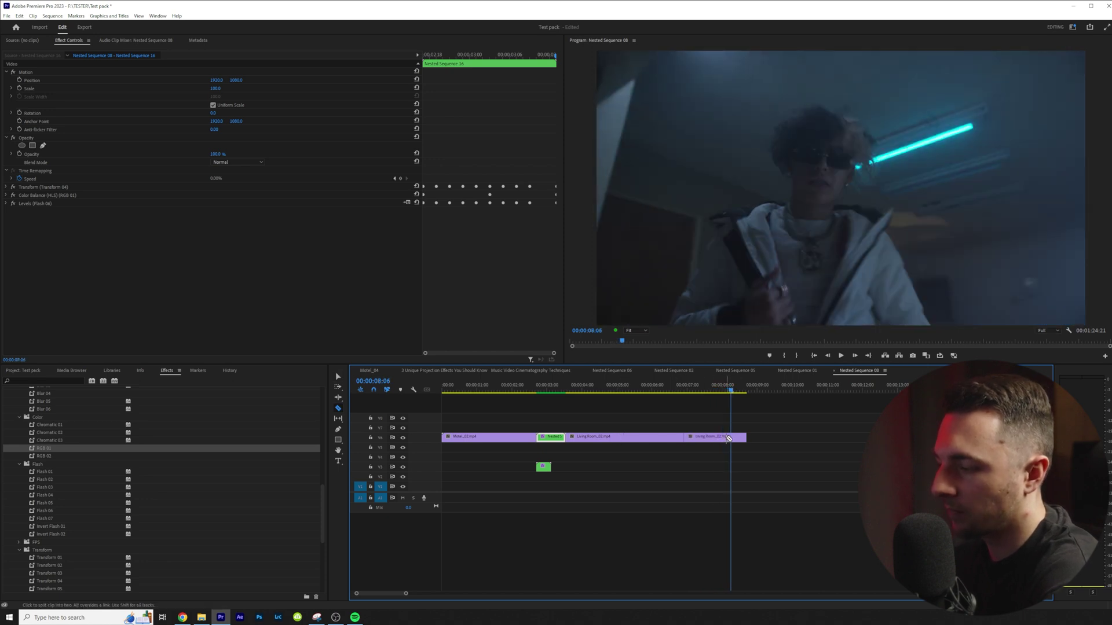
{"action": "key", "text": "v"}
{"action": "key", "text": "ctrl+z"}
{"action": "left_click_drag", "start_coordinate": [728, 388], "coordinate": [679, 399]}
{"action": "key", "text": "space"}
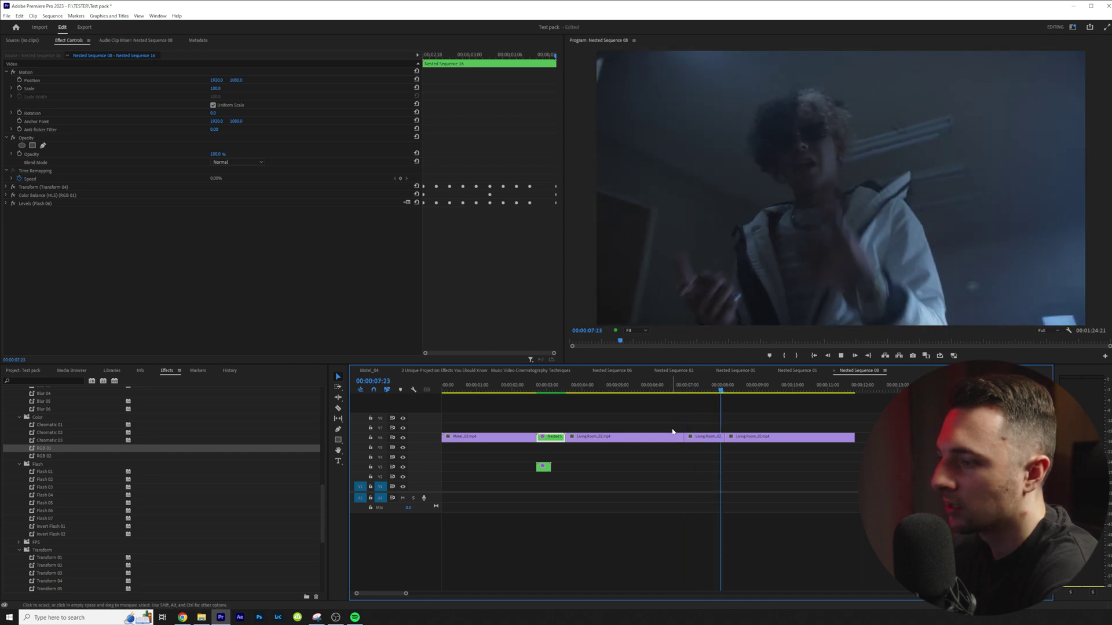
{"action": "key", "text": "space"}
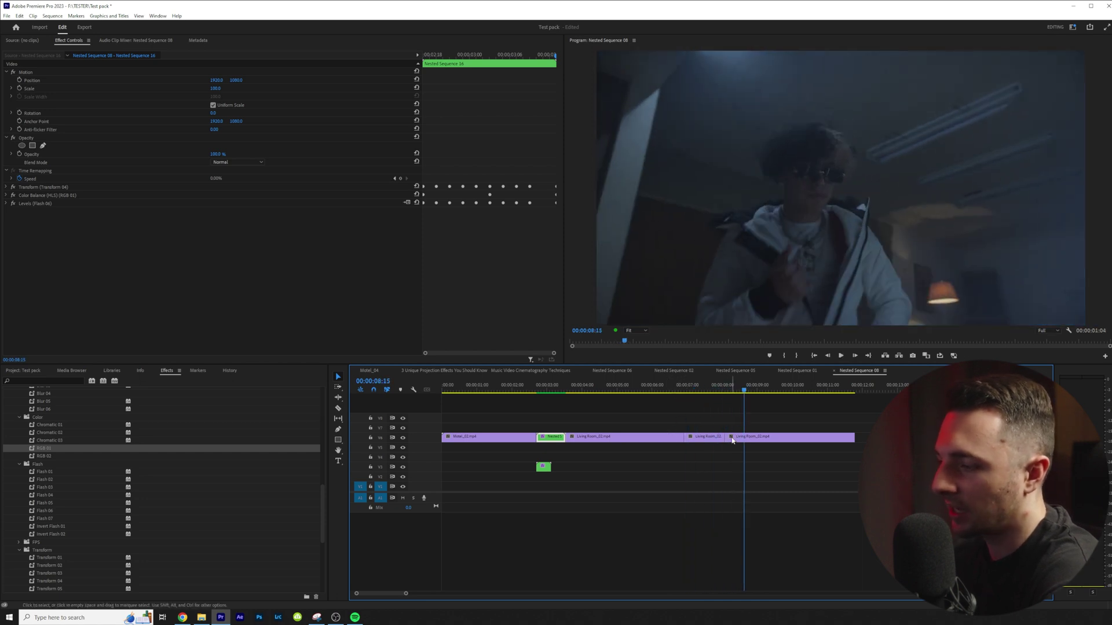
{"action": "left_click_drag", "start_coordinate": [729, 437], "coordinate": [766, 437]}
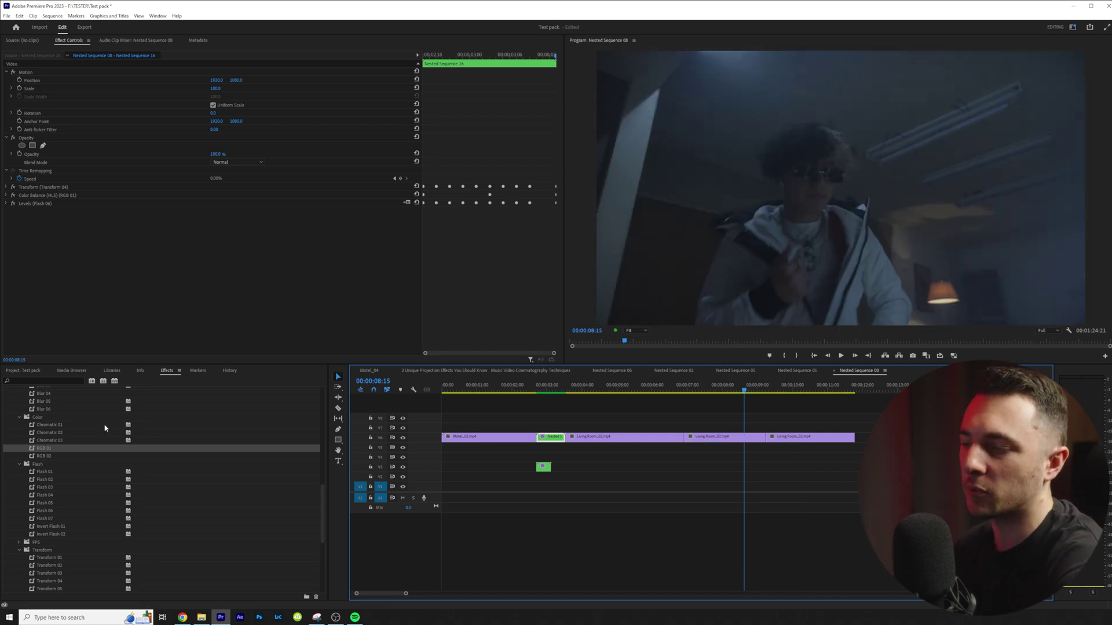
Apply 08. RGB Hit to the Living Room piece and render previews from 00:00:06:14
{"action": "scroll", "coordinate": [96, 443], "scroll_direction": "up", "scroll_amount": 5}
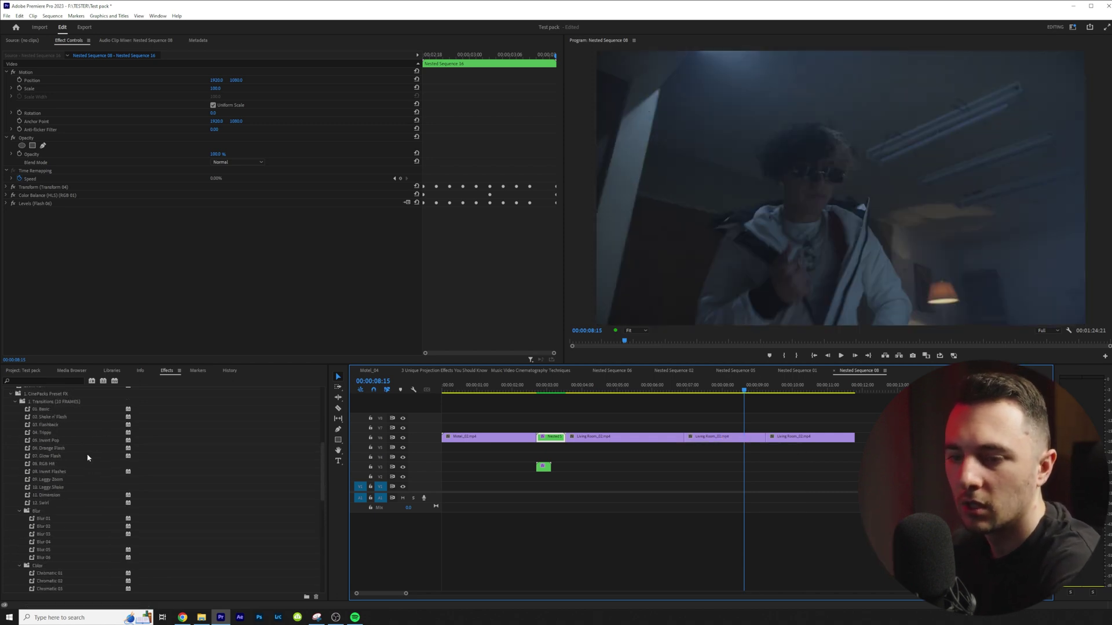
{"action": "left_click_drag", "start_coordinate": [46, 465], "coordinate": [724, 438]}
{"action": "left_click", "coordinate": [673, 387]}
{"action": "key", "text": "i"}
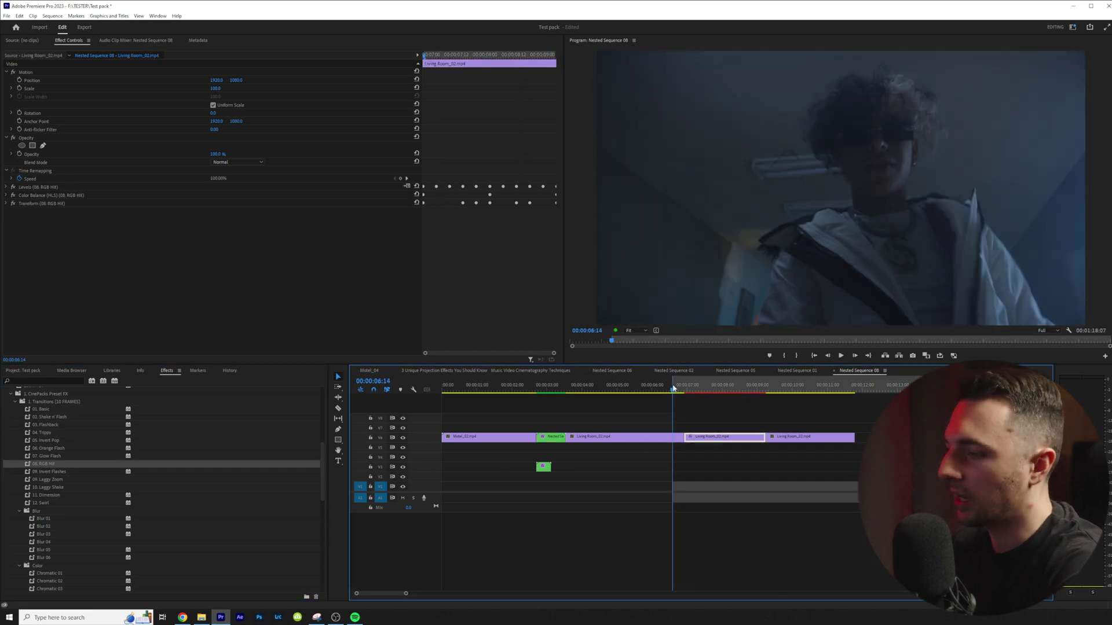
{"action": "key", "text": "Return"}
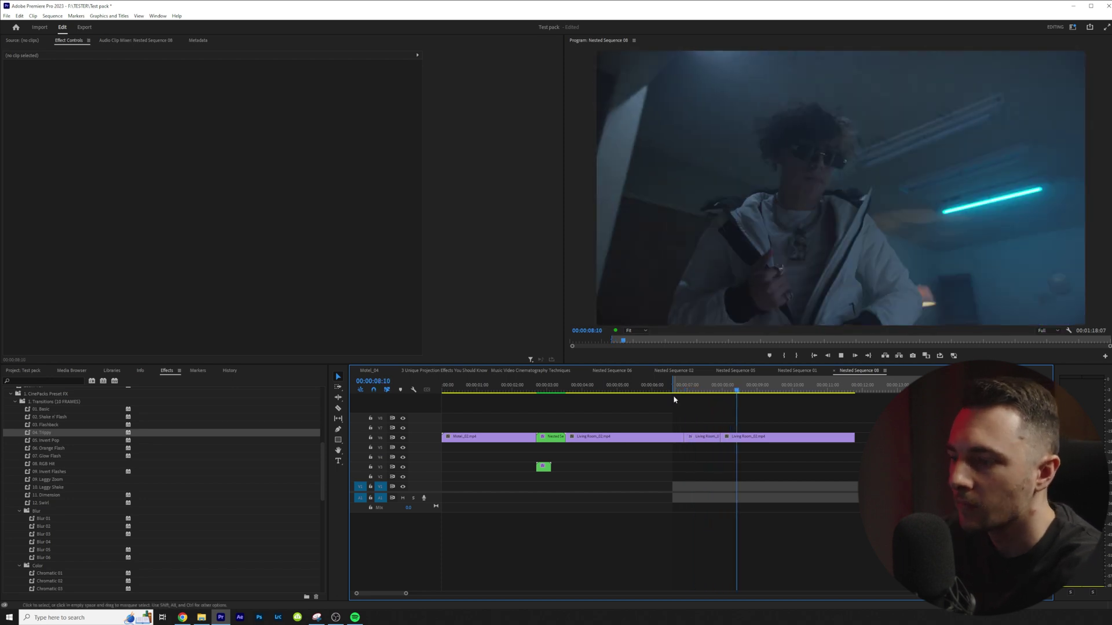
Play back the RGB Hit transition from just before the cut
{"action": "key", "text": "space"}
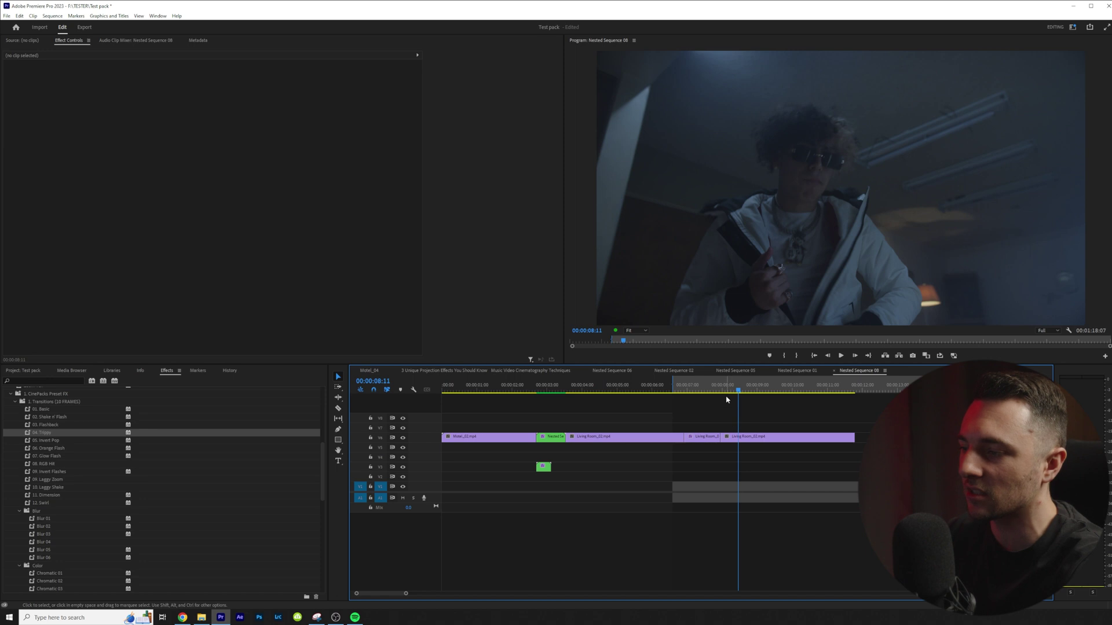
{"action": "left_click", "coordinate": [660, 386]}
{"action": "key", "text": "space"}
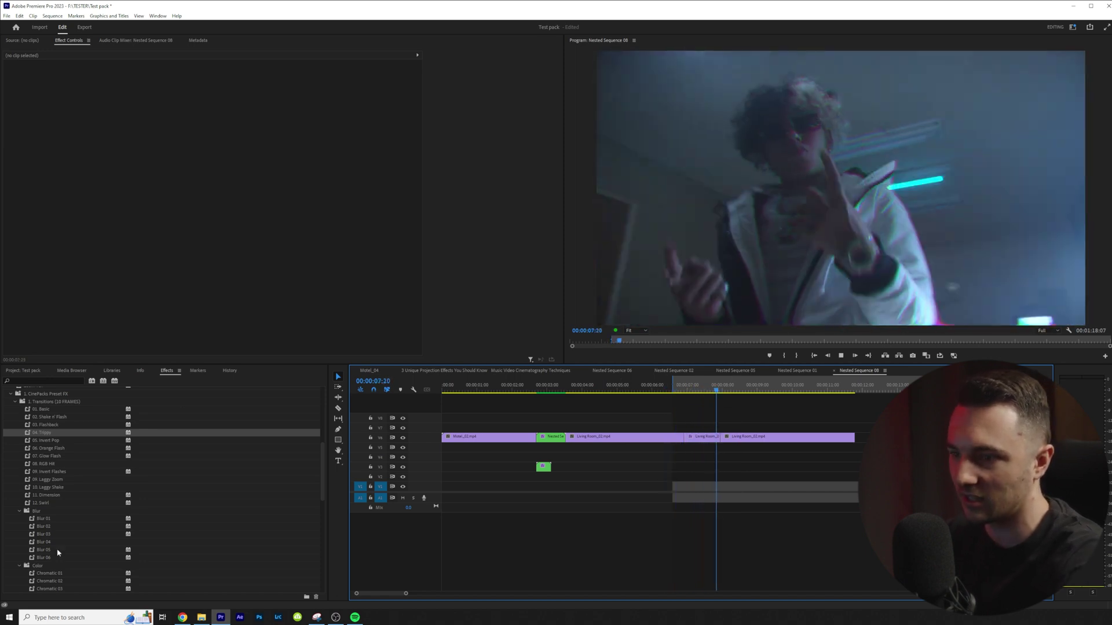
{"action": "key", "text": "space"}
{"action": "key", "text": "shift+1"}
{"action": "left_click", "coordinate": [291, 592]}
Add a new adjustment layer on V8 with the 09. Laggy Zoom preset and render previews
{"action": "left_click", "coordinate": [324, 528]}
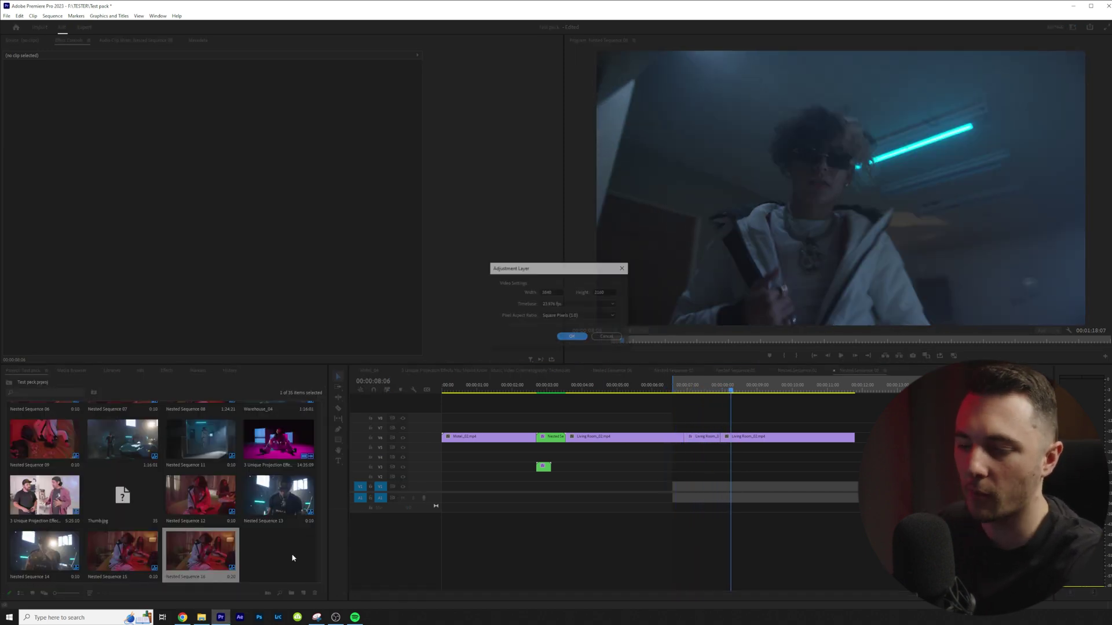
{"action": "key", "text": "Return"}
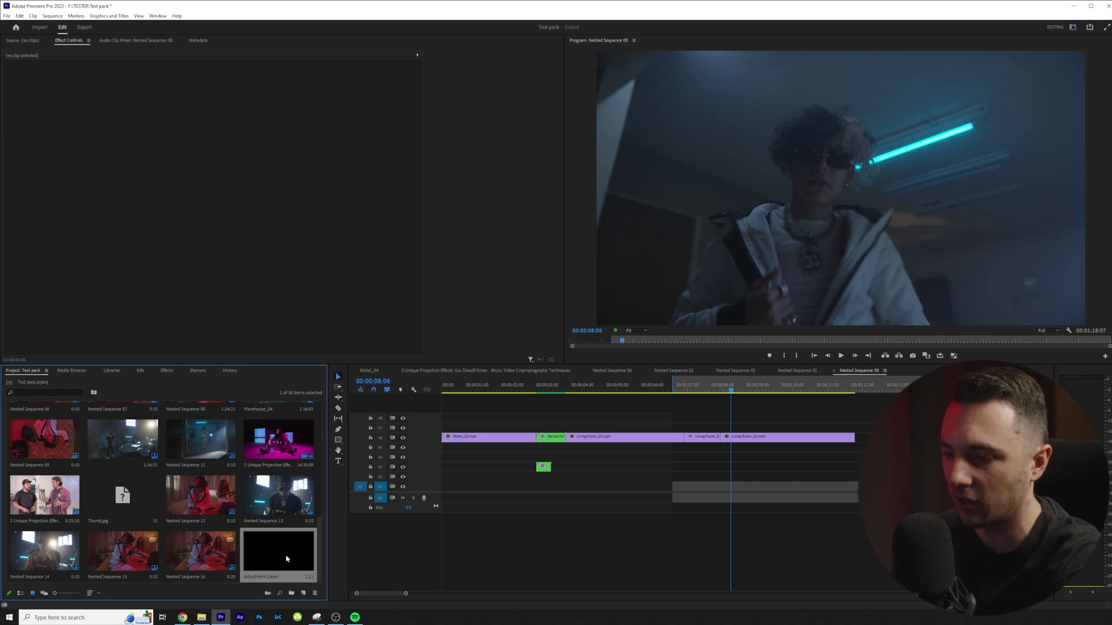
{"action": "left_click_drag", "start_coordinate": [286, 559], "coordinate": [753, 418]}
{"action": "left_click", "coordinate": [166, 371]}
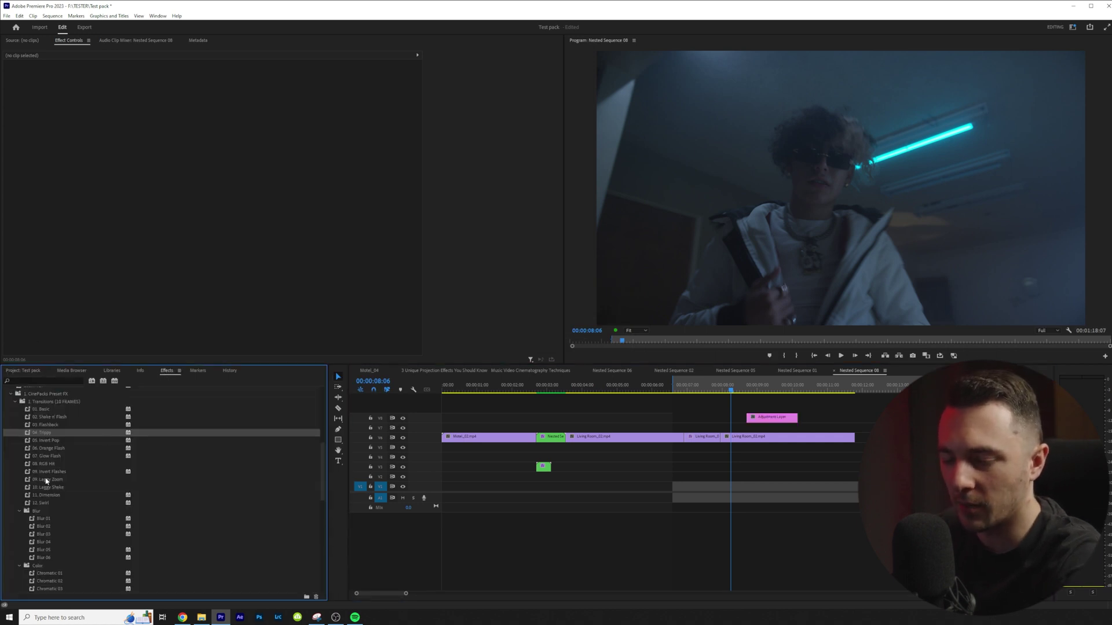
{"action": "left_click_drag", "start_coordinate": [53, 482], "coordinate": [764, 418]}
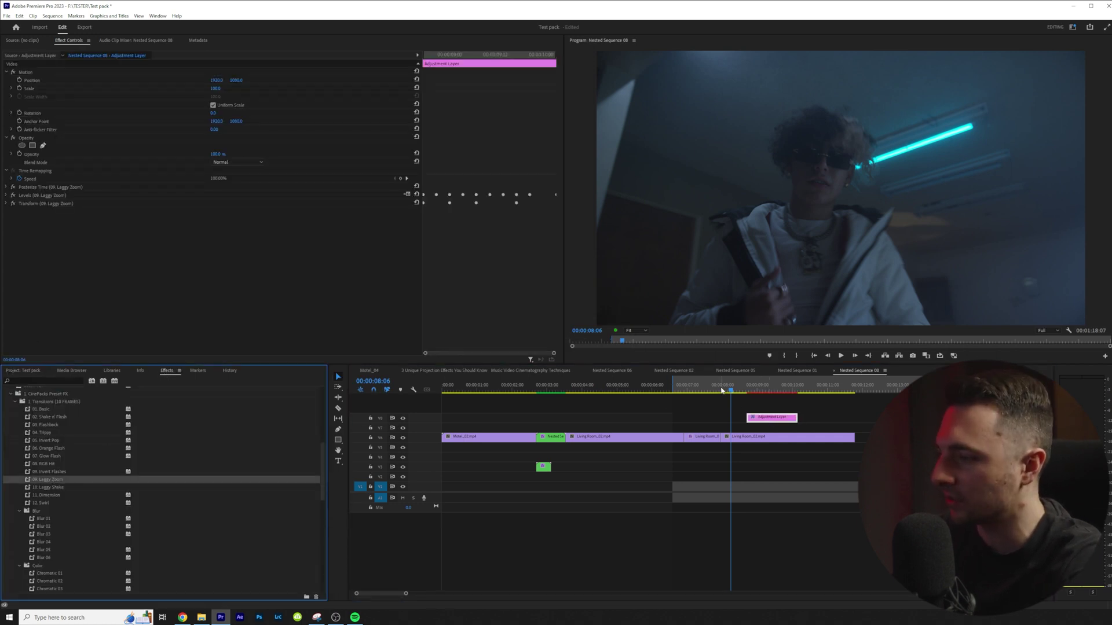
{"action": "key", "text": "Return"}
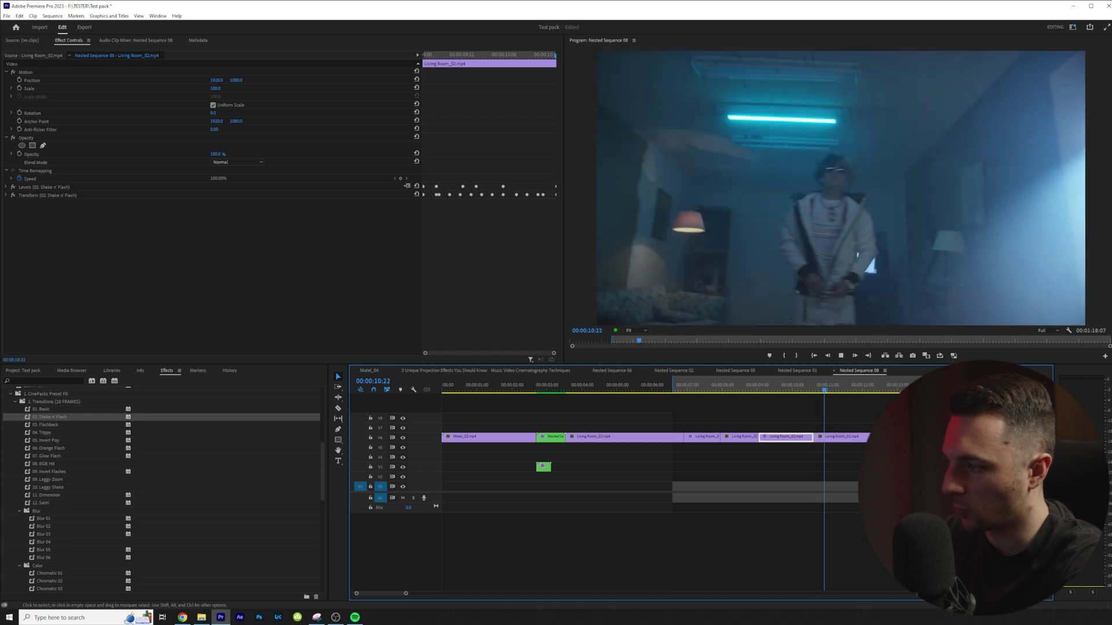
Razor-cut the V6 Living Room clip near 00:00:11:17
{"action": "key", "text": "c"}
{"action": "left_click", "coordinate": [849, 437]}
{"action": "key", "text": "v"}
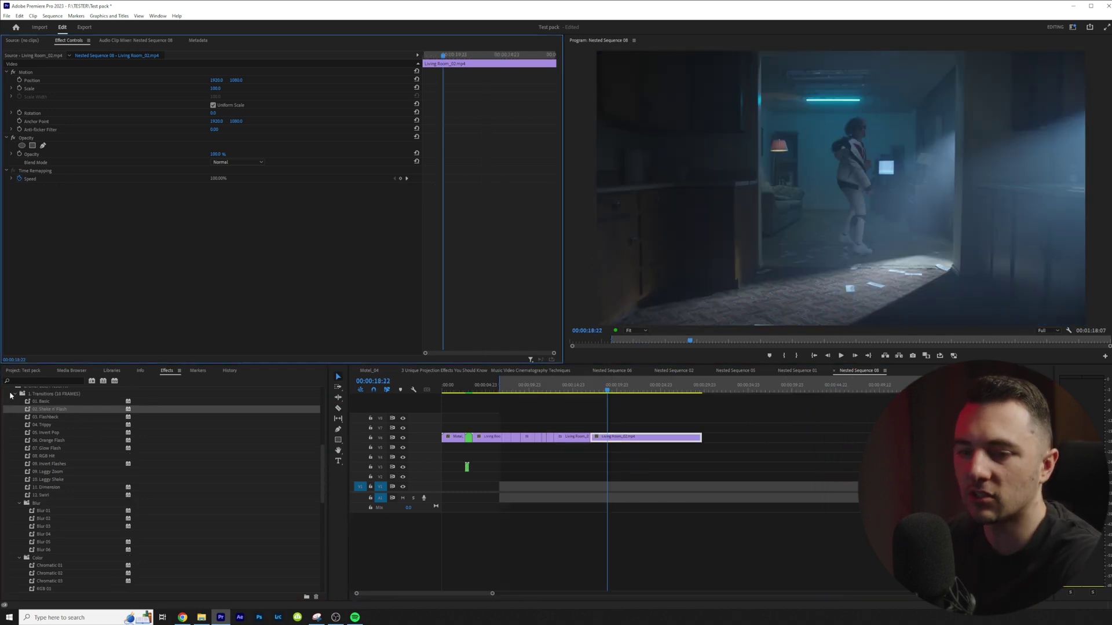
Split the V6 Living Room clip at 00:00:19:07, copy the second piece to V7 and extend it
{"action": "left_click", "coordinate": [15, 395]}
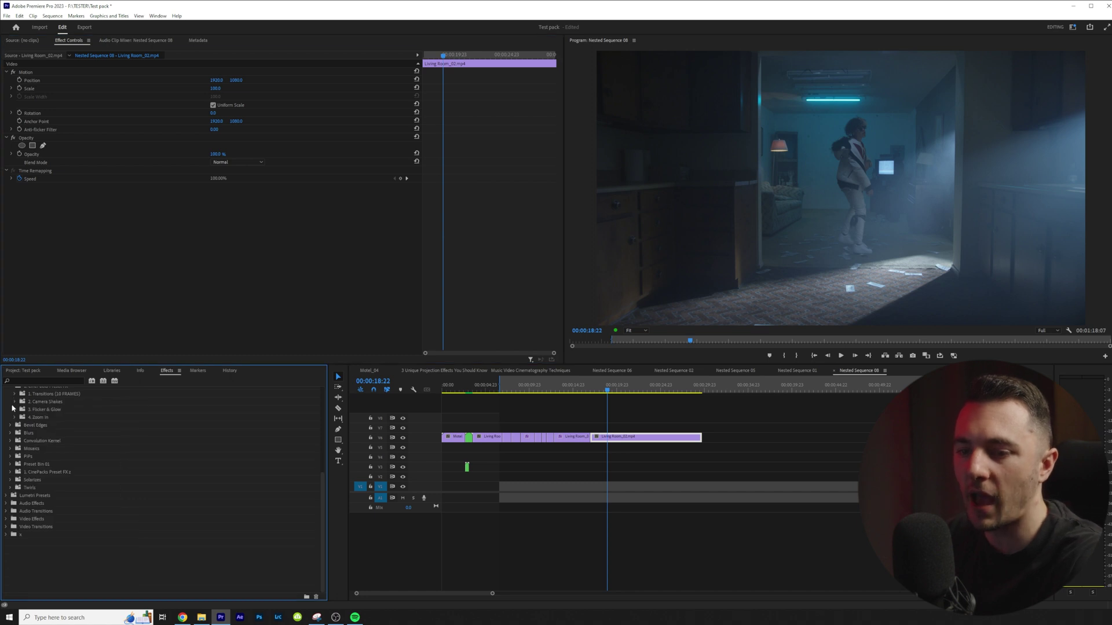
{"action": "left_click", "coordinate": [15, 402]}
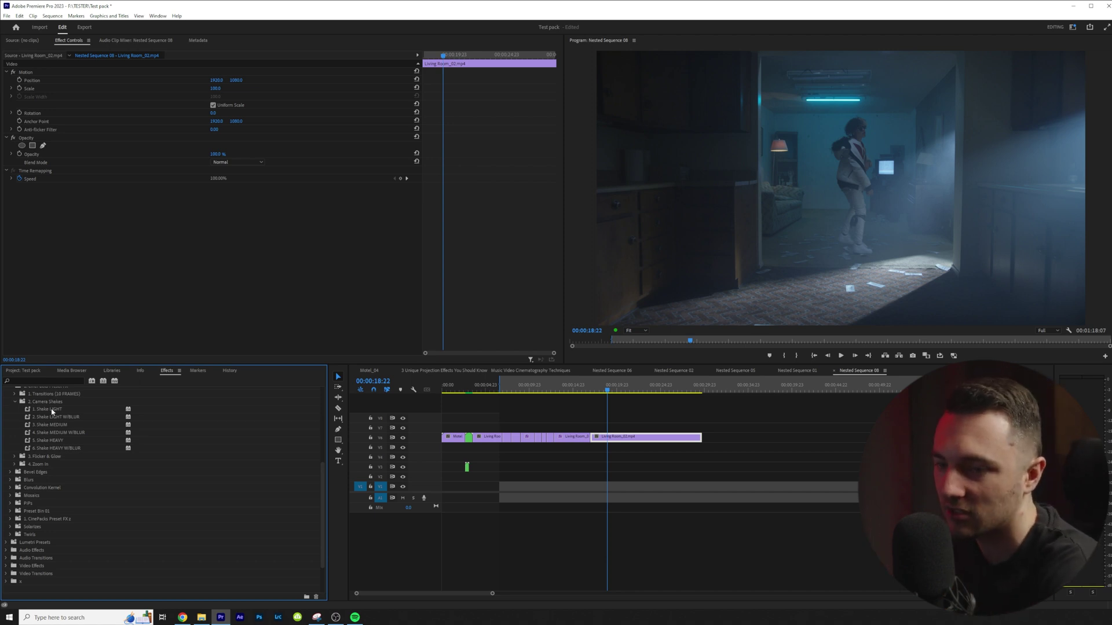
{"action": "left_click", "coordinate": [611, 430]}
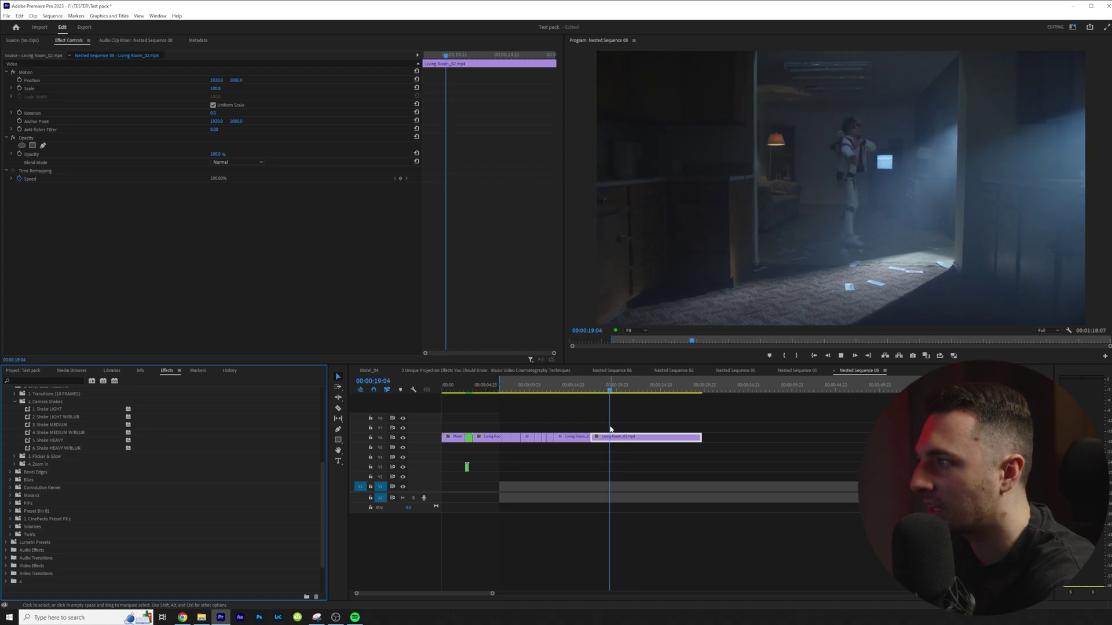
{"action": "left_click", "coordinate": [609, 437]}
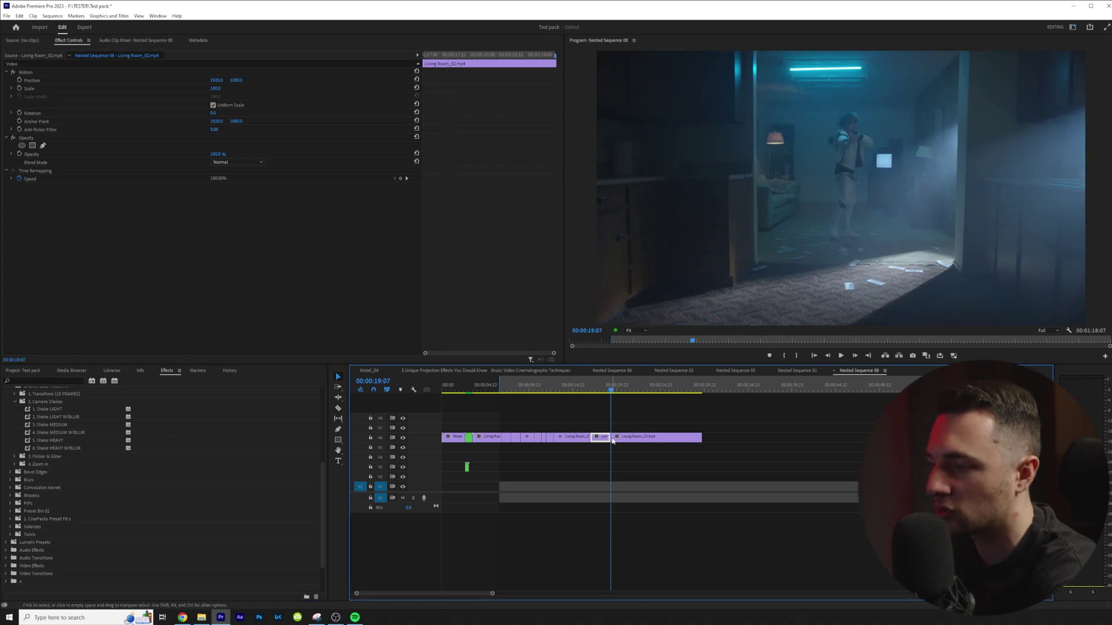
{"action": "key", "text": "ctrl+k"}
{"action": "left_click_drag", "start_coordinate": [617, 441], "coordinate": [618, 430]}
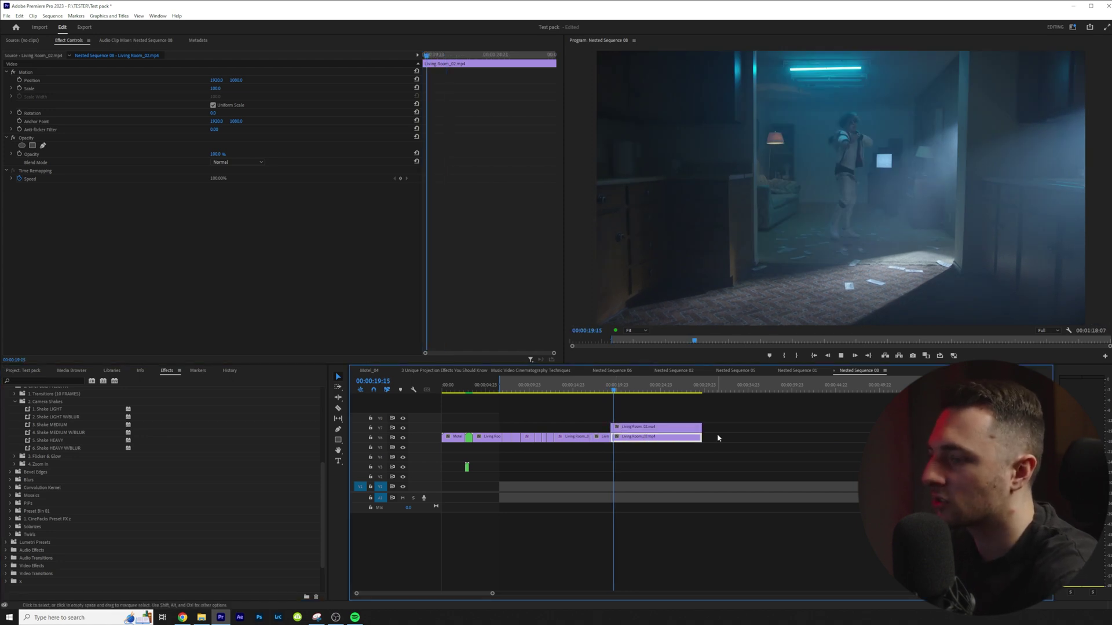
{"action": "left_click_drag", "start_coordinate": [703, 428], "coordinate": [841, 432]}
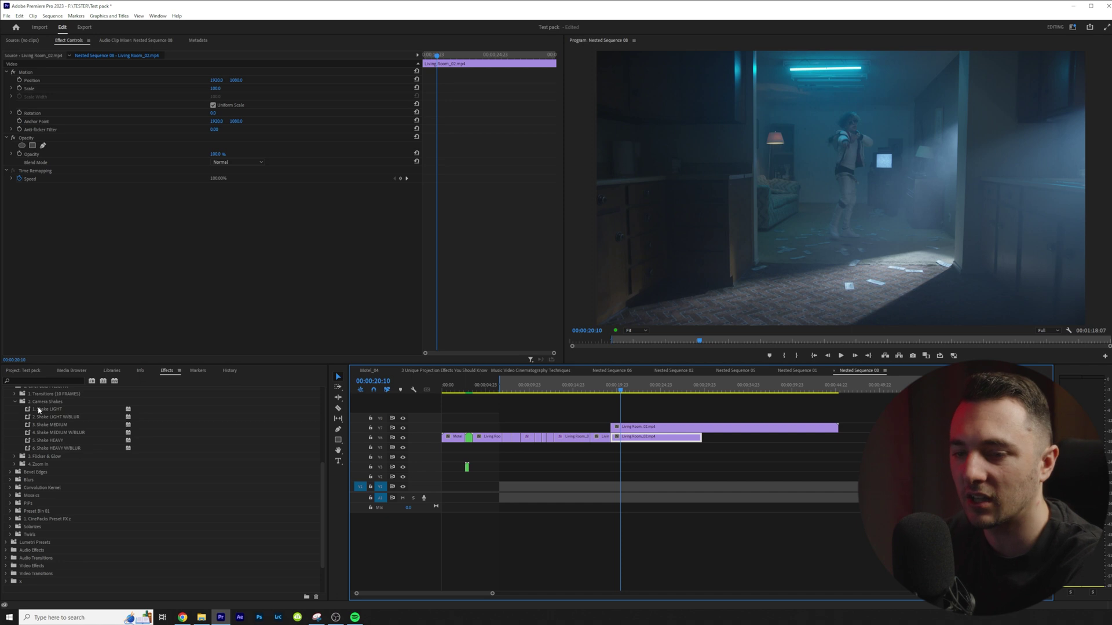
Try the 1. Shake LIGHT preset on the Living Room clips, preview it, then remove it
{"action": "left_click_drag", "start_coordinate": [39, 410], "coordinate": [90, 281]}
{"action": "key", "text": "space"}
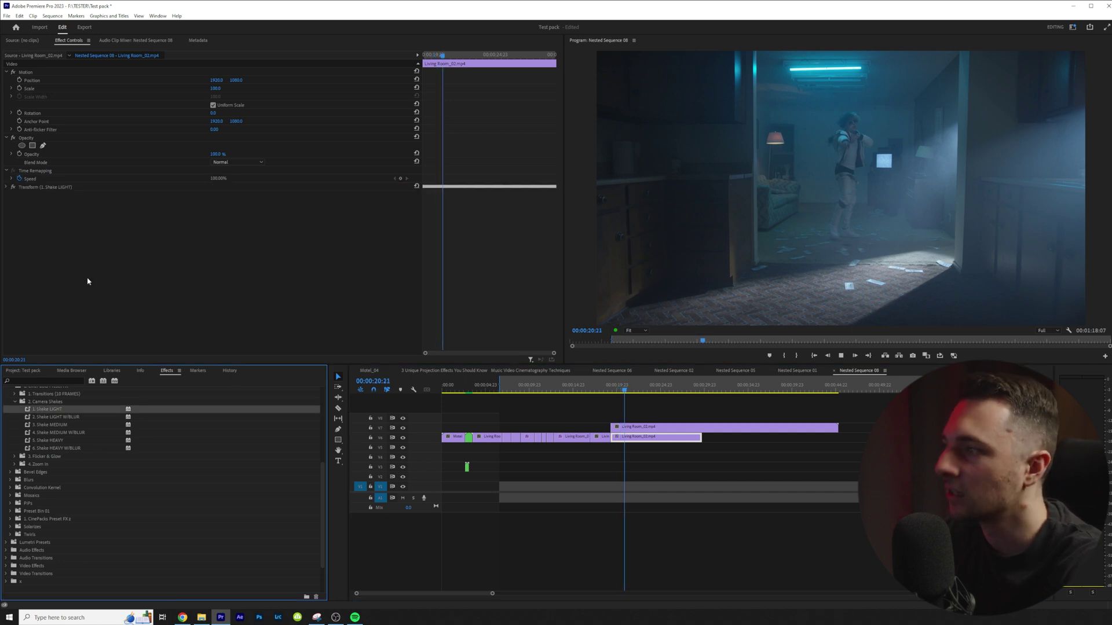
{"action": "key", "text": "space"}
{"action": "key", "text": "ctrl+z"}
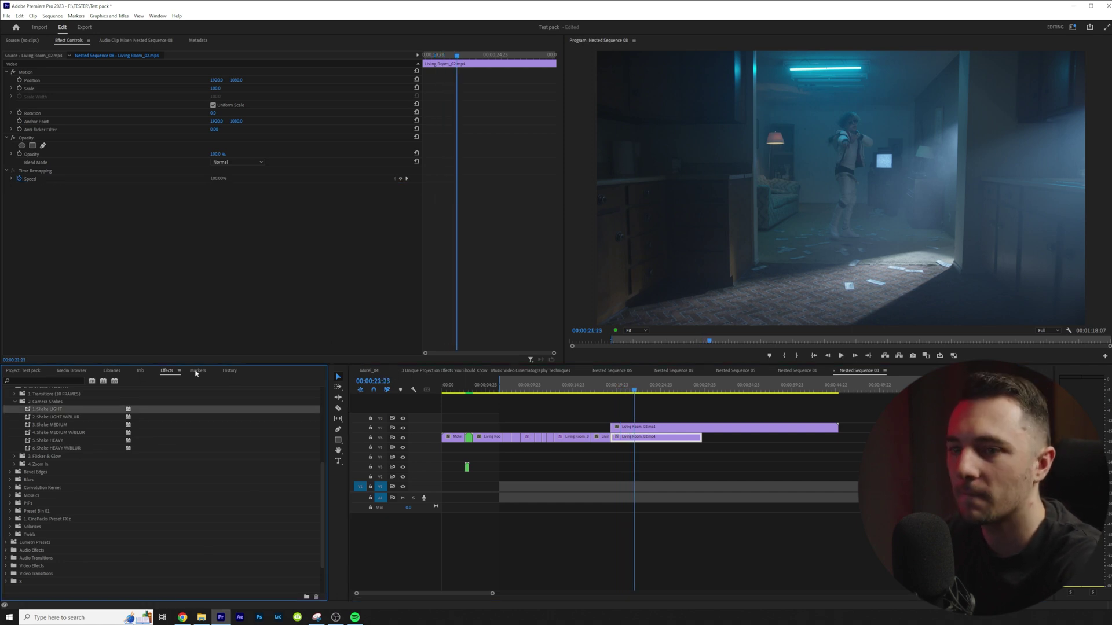
{"action": "left_click_drag", "start_coordinate": [679, 418], "coordinate": [652, 428]}
{"action": "key", "text": "space"}
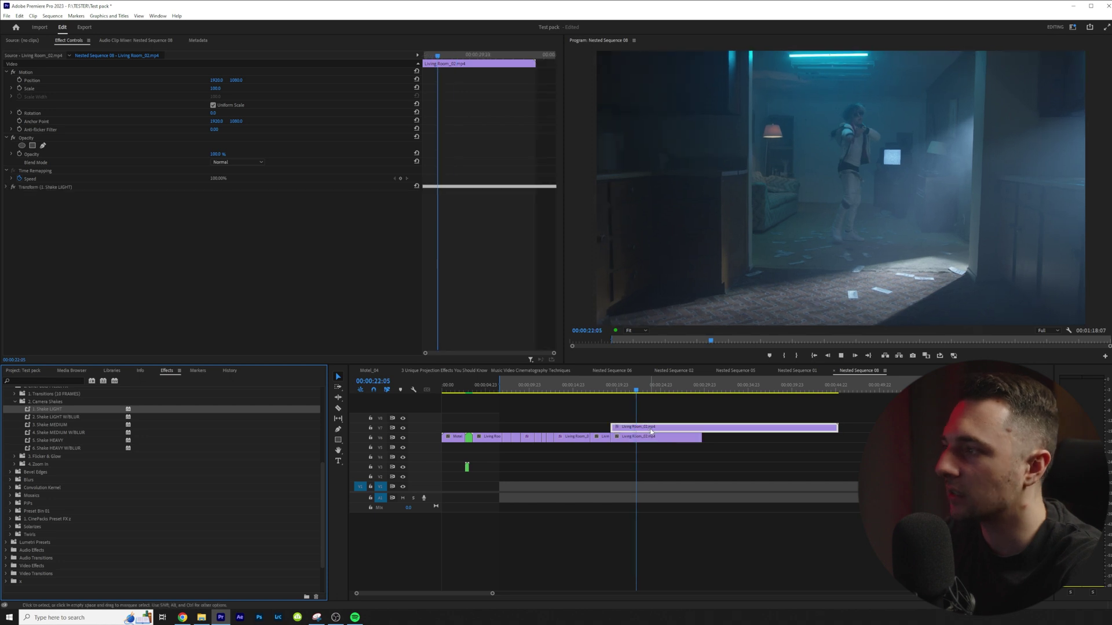
{"action": "key", "text": "space"}
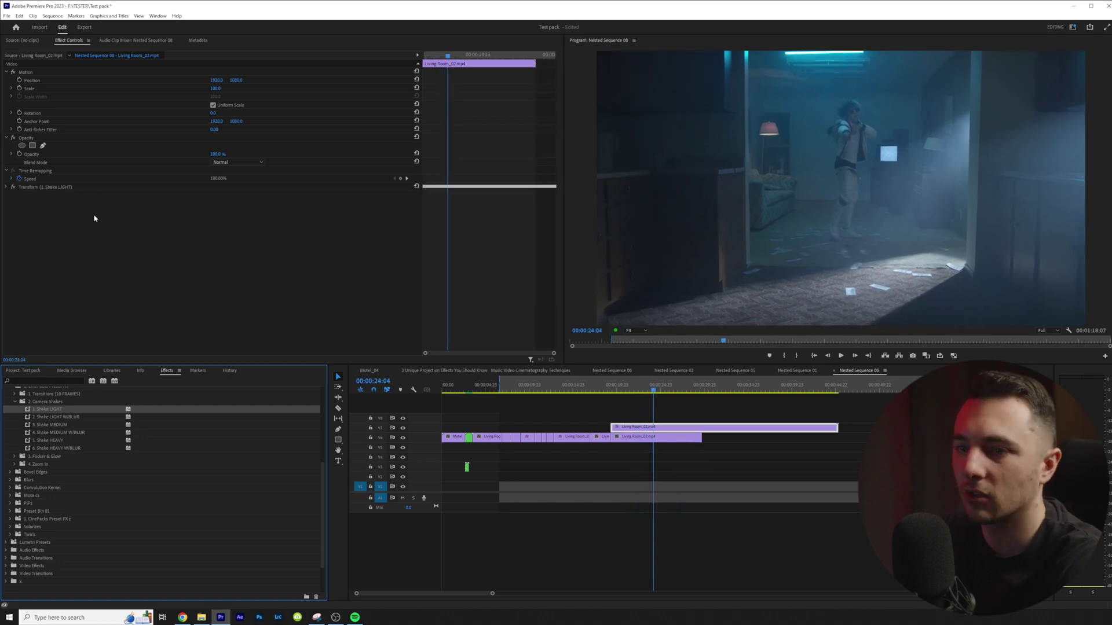
{"action": "left_click", "coordinate": [62, 188]}
{"action": "key", "text": "Delete"}
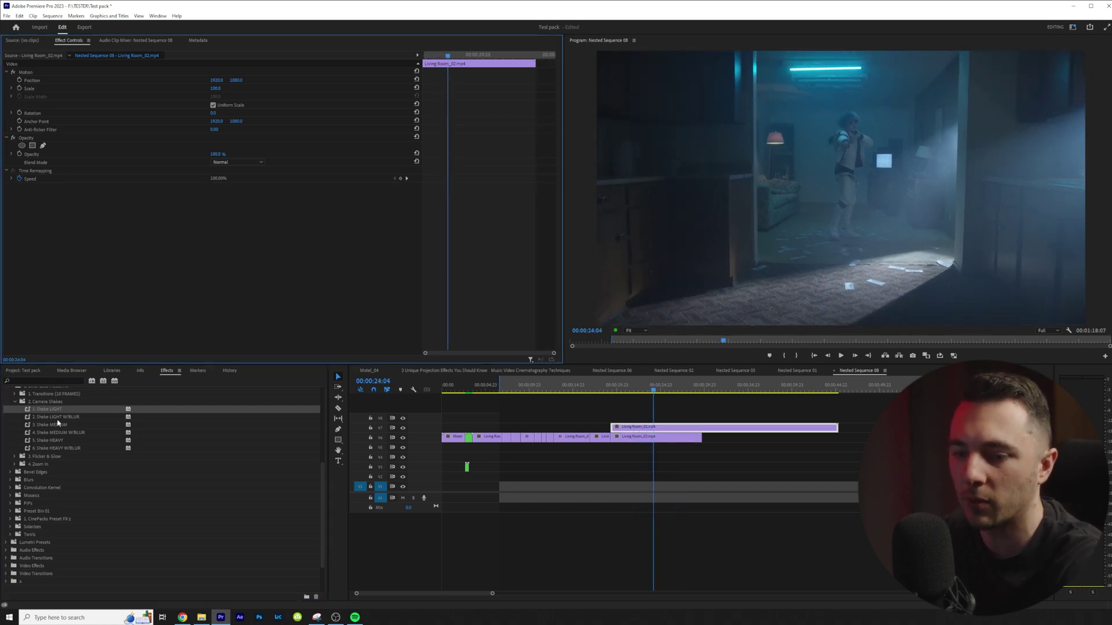
Try the 2. Shake LIGHT W/BLUR preset, preview it, then delete it
{"action": "left_click_drag", "start_coordinate": [58, 418], "coordinate": [106, 238]}
{"action": "key", "text": "space"}
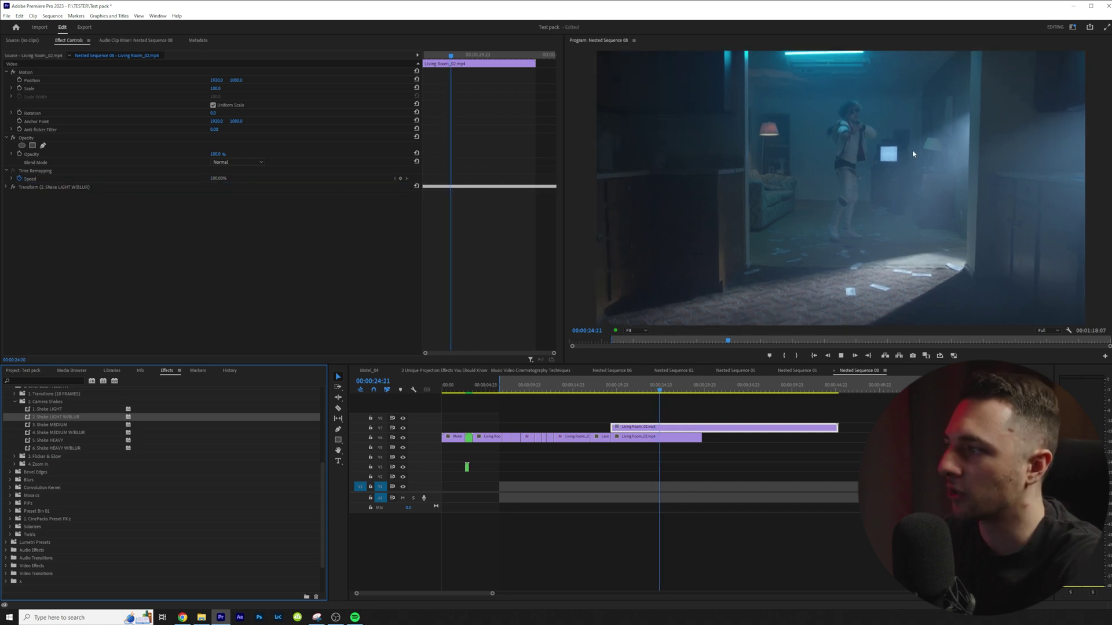
{"action": "key", "text": "space"}
{"action": "left_click", "coordinate": [83, 188]}
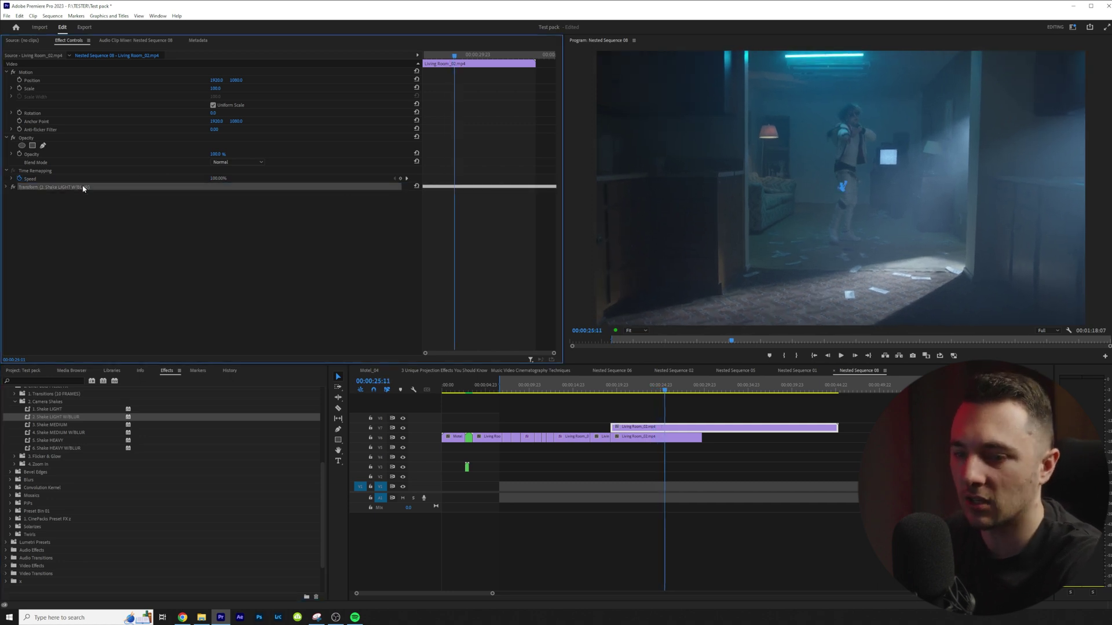
{"action": "key", "text": "Delete"}
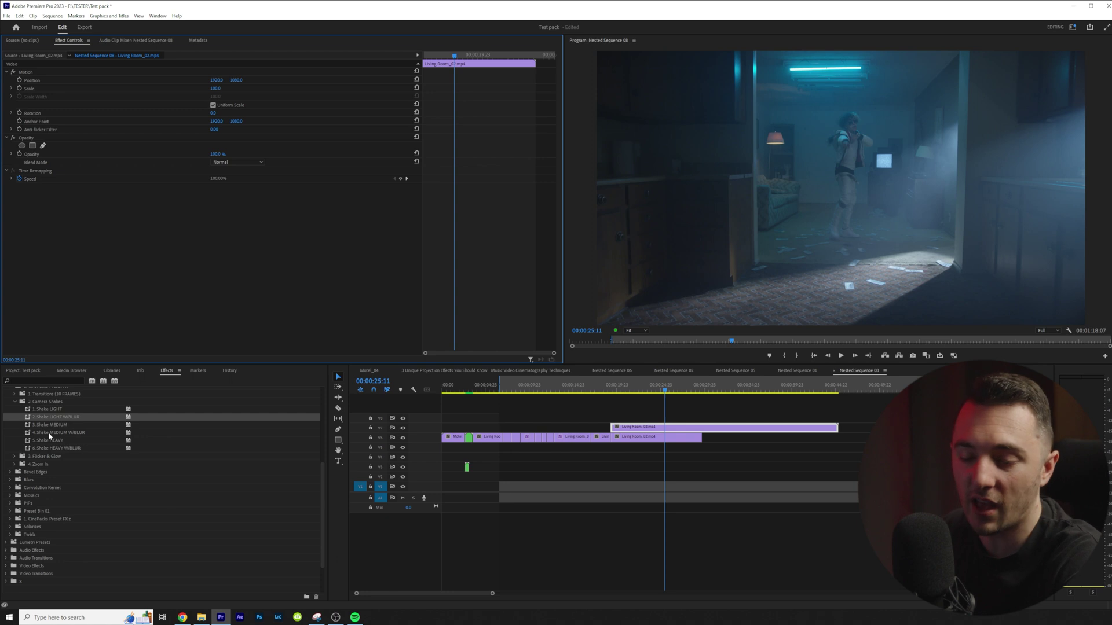
Apply 4. Shake MEDIUM W/BLUR to Living Room_02 and place an adjustment layer on V7 above it
{"action": "left_click_drag", "start_coordinate": [49, 434], "coordinate": [111, 286]}
{"action": "key", "text": "space"}
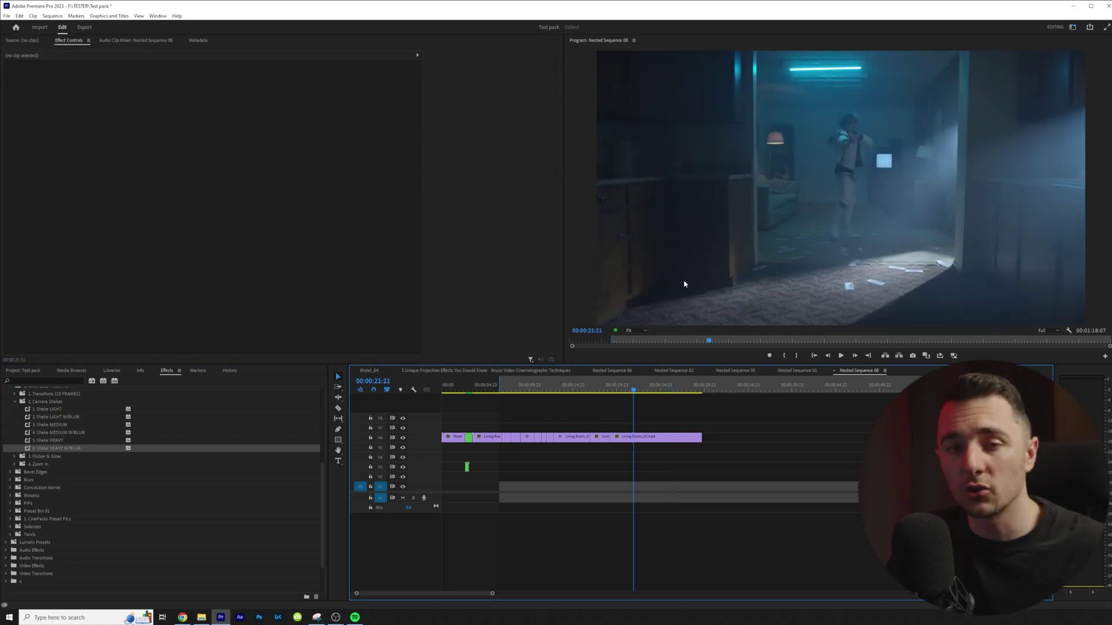
{"action": "left_click_drag", "start_coordinate": [634, 408], "coordinate": [618, 411]}
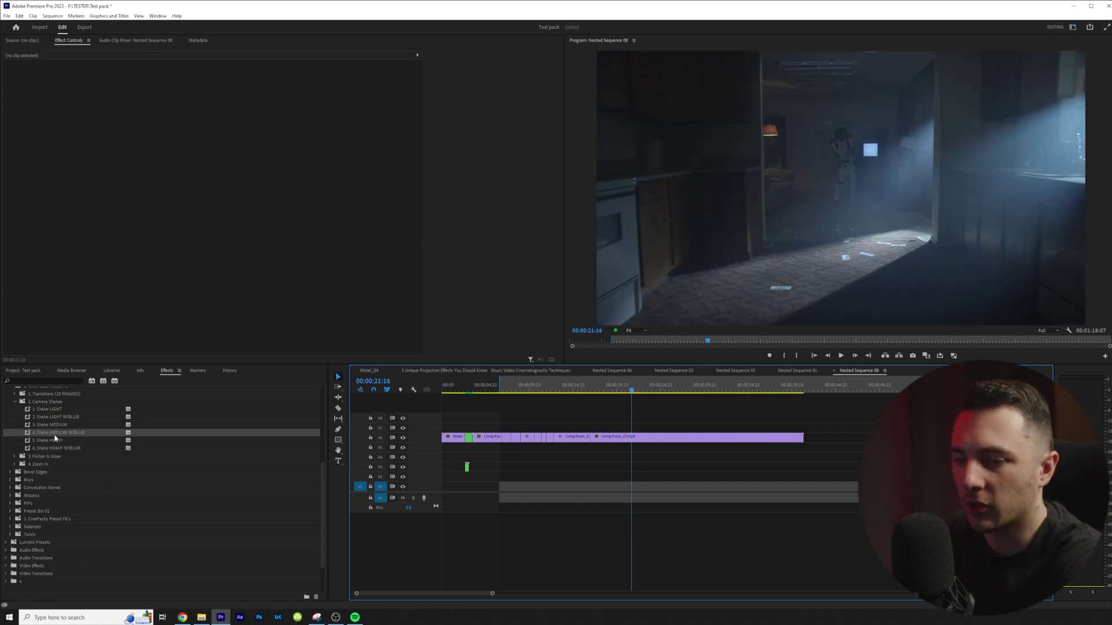
{"action": "left_click_drag", "start_coordinate": [55, 432], "coordinate": [509, 428]}
{"action": "left_click_drag", "start_coordinate": [630, 447], "coordinate": [630, 441]}
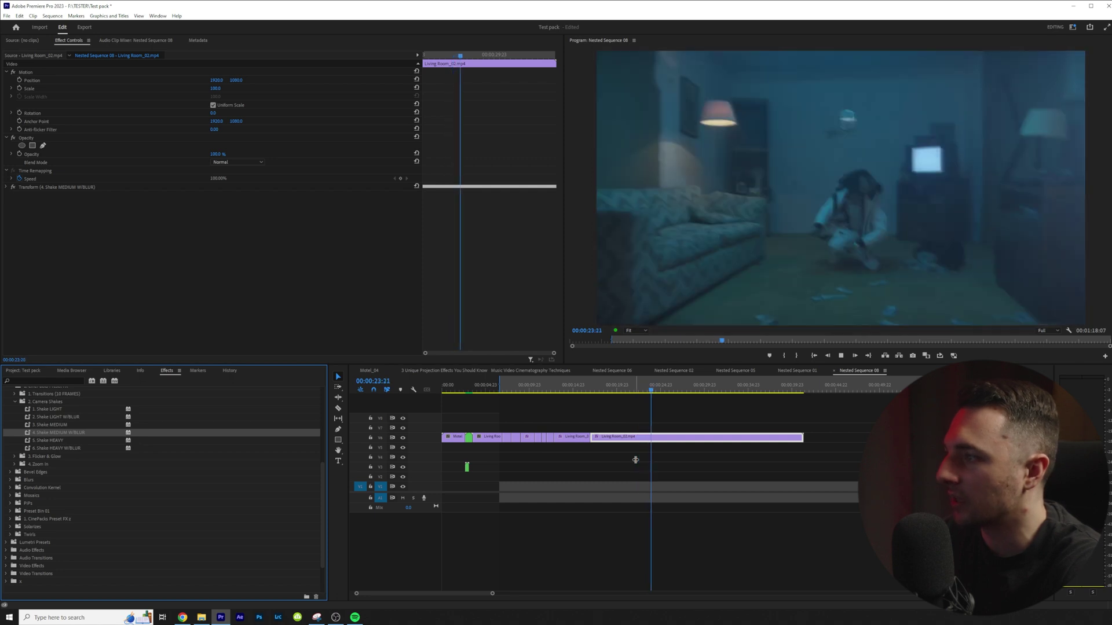
{"action": "left_click_drag", "start_coordinate": [278, 550], "coordinate": [622, 427]}
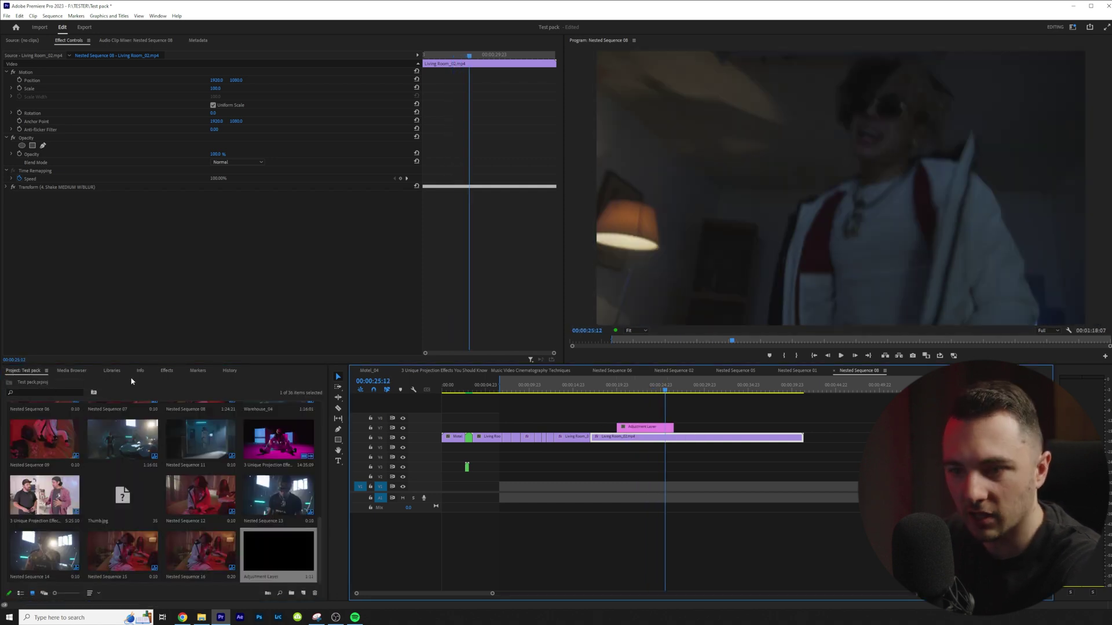
{"action": "left_click", "coordinate": [165, 371]}
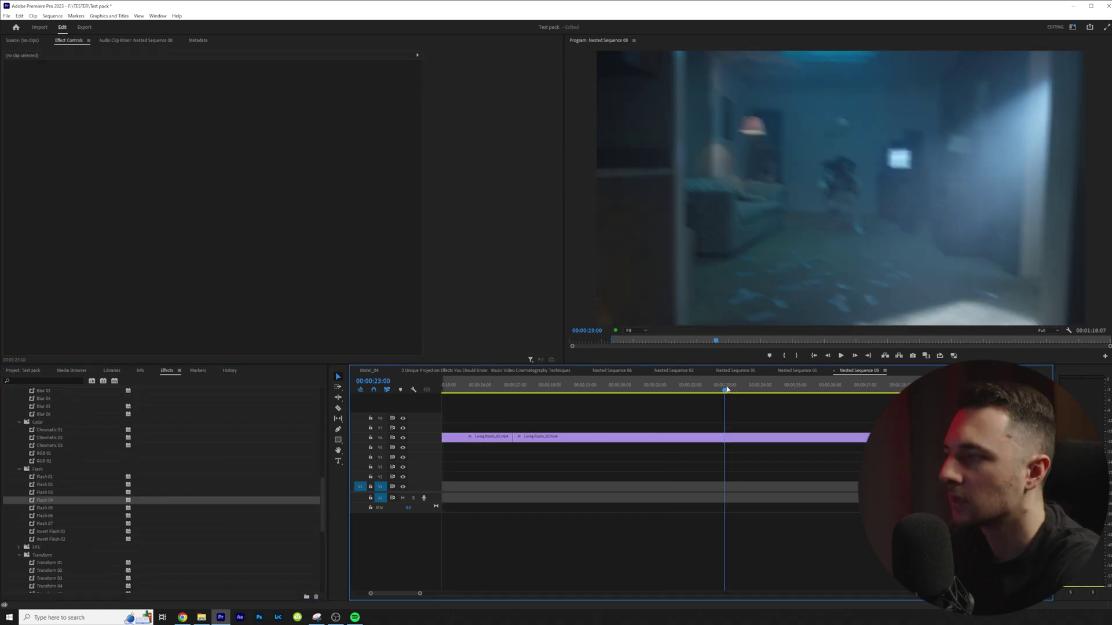
Cut a short piece from the V6 clip around 00:00:23
{"action": "mouse_move", "coordinate": [725, 391]}
{"action": "left_mouse_down"}
{"action": "mouse_move", "coordinate": [770, 392]}
{"action": "mouse_move", "coordinate": [733, 391]}
{"action": "mouse_move", "coordinate": [762, 392]}
{"action": "mouse_move", "coordinate": [746, 393]}
{"action": "left_mouse_up"}
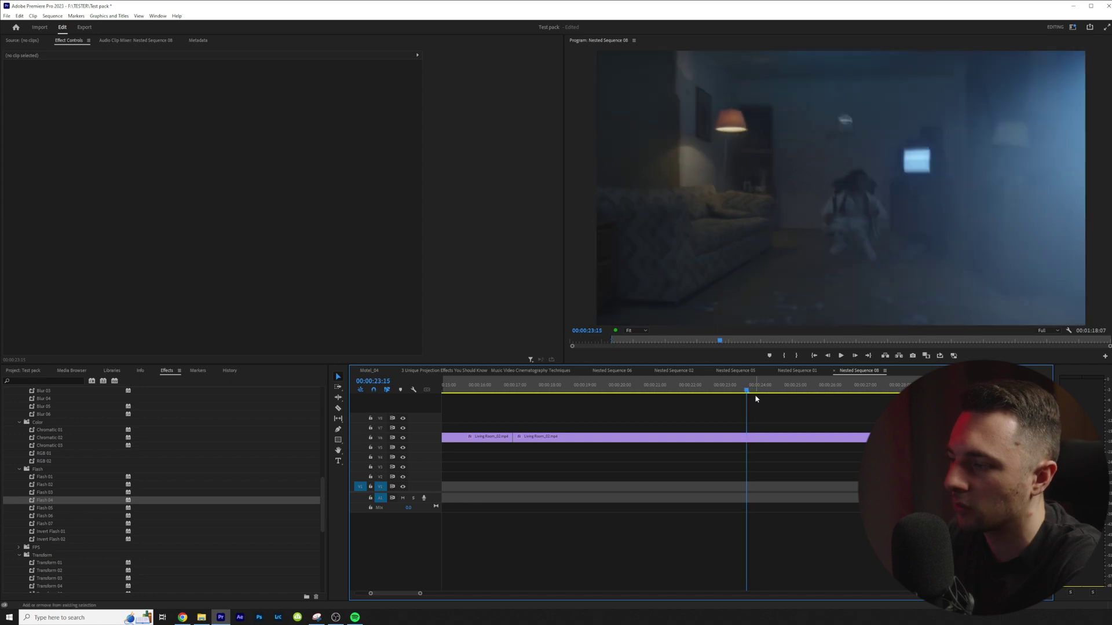
{"action": "key", "text": "c"}
{"action": "left_click", "coordinate": [770, 436]}
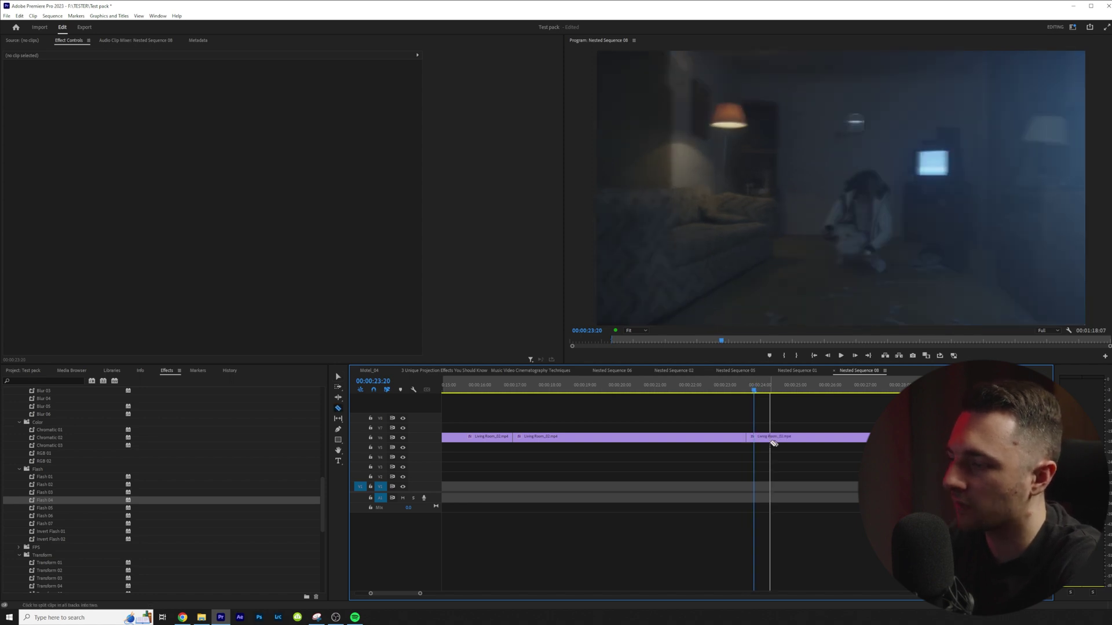
{"action": "key", "text": "v"}
Apply Flash 04 to the short V6 piece and preview the flash
{"action": "left_click_drag", "start_coordinate": [56, 505], "coordinate": [757, 437]}
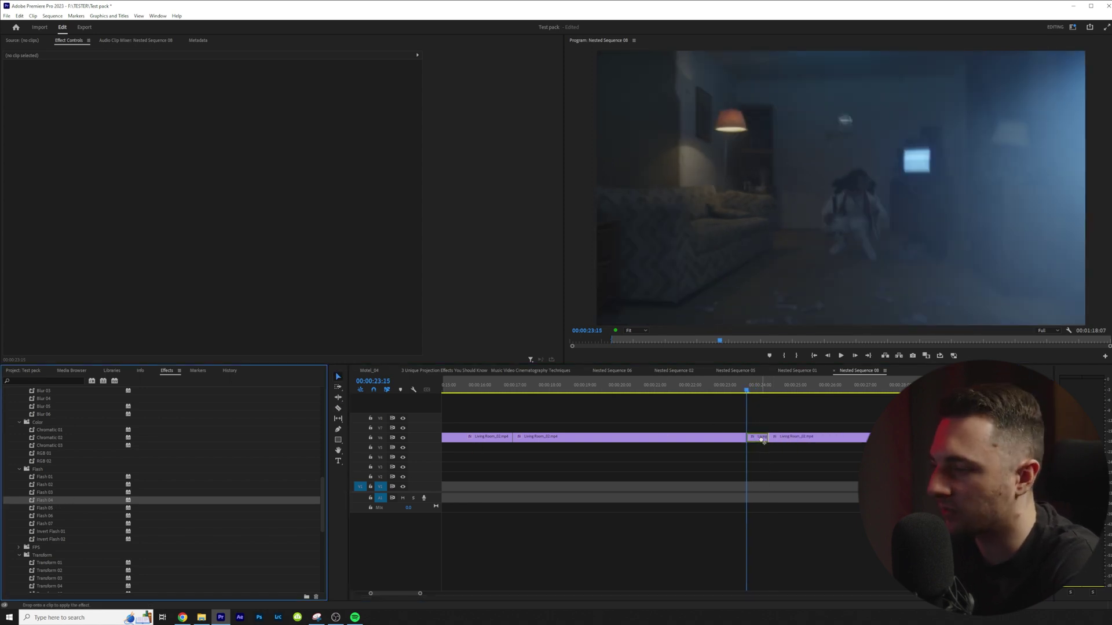
{"action": "left_click", "coordinate": [729, 482]}
{"action": "key", "text": "space"}
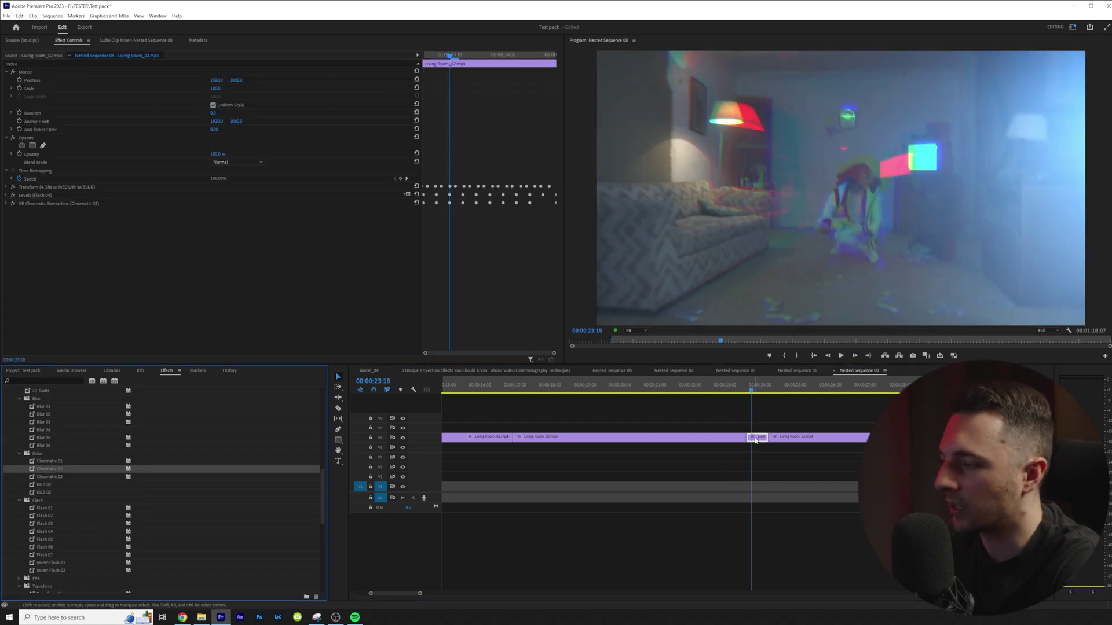
{"action": "left_click", "coordinate": [744, 385]}
{"action": "key", "text": "space"}
{"action": "left_click", "coordinate": [724, 385]}
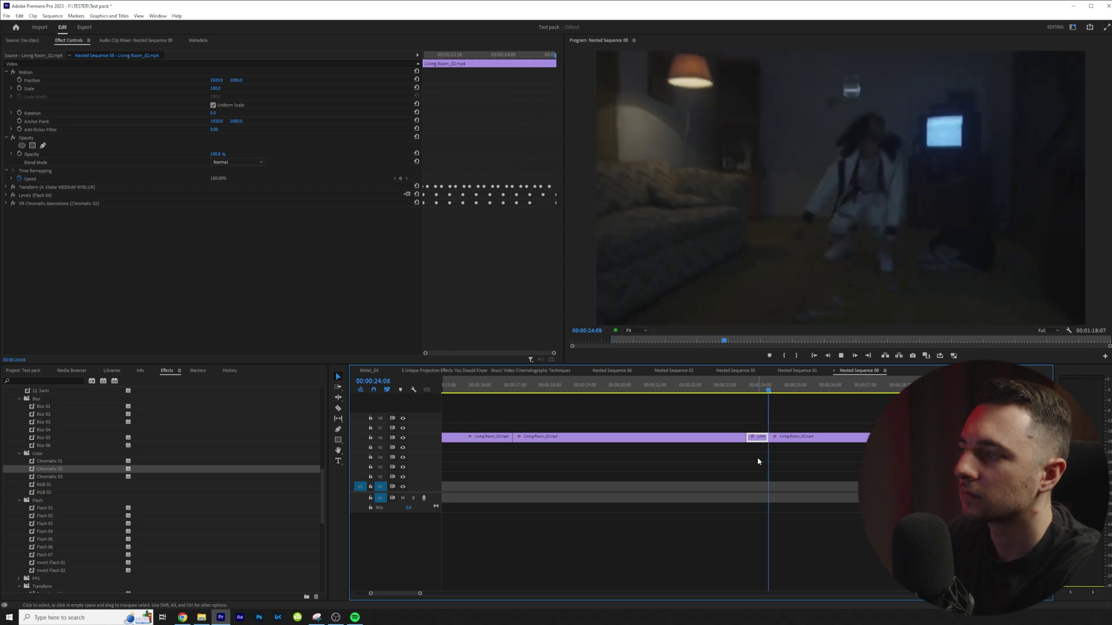
{"action": "key", "text": "space"}
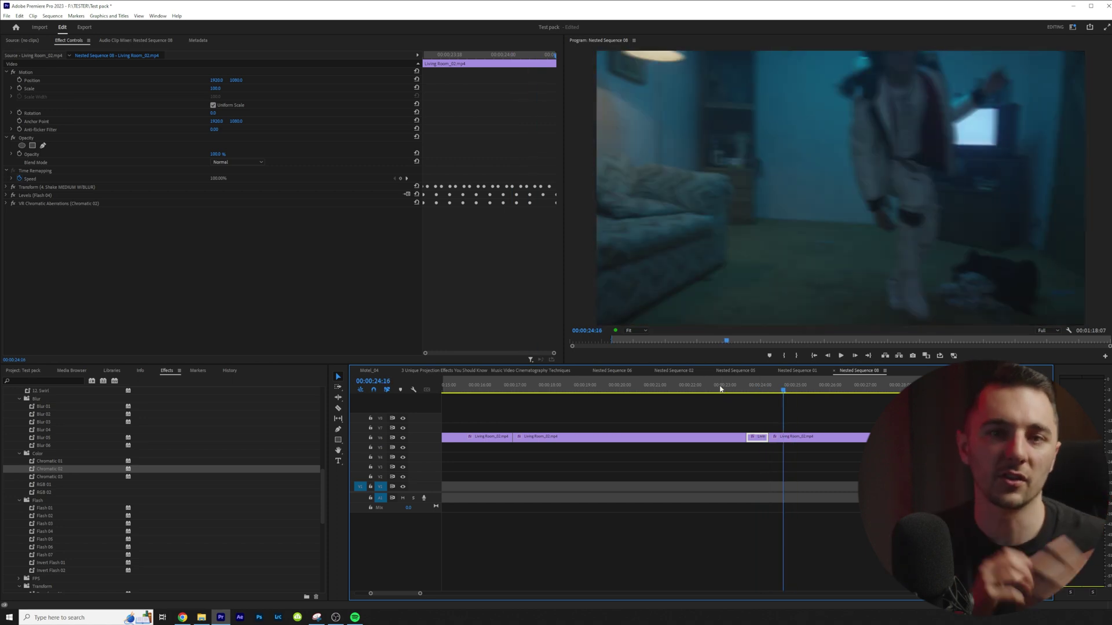
Expand the 3. Flicker & Glow presets and zoom the timeline out to preview the clip
{"action": "scroll", "coordinate": [34, 463], "scroll_direction": "down", "scroll_amount": 9}
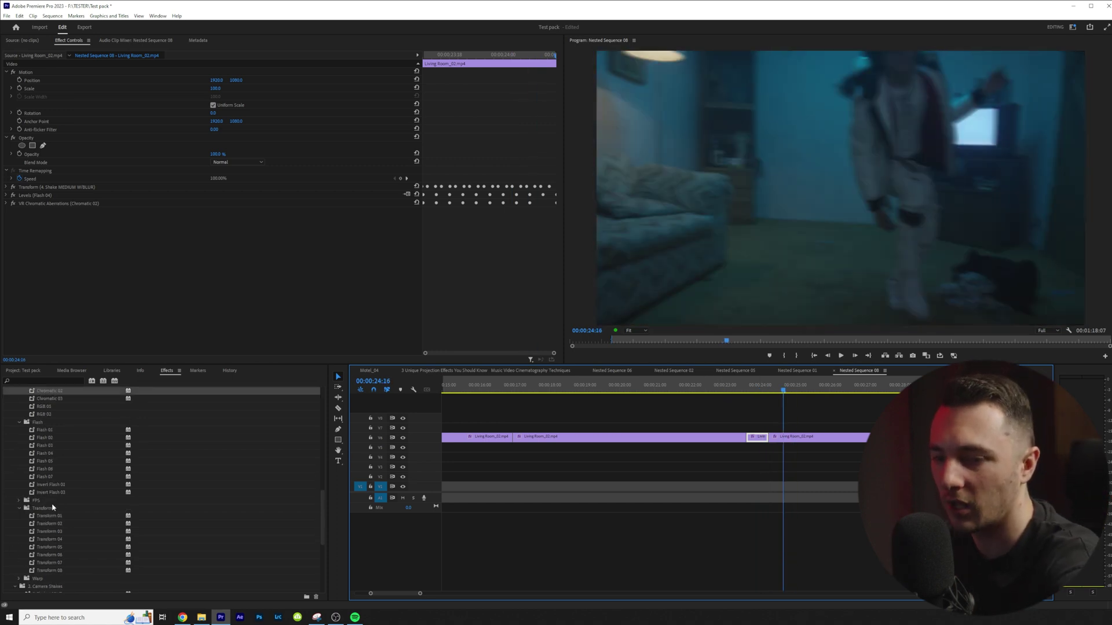
{"action": "left_click", "coordinate": [15, 462]}
{"action": "key", "text": "minus"}
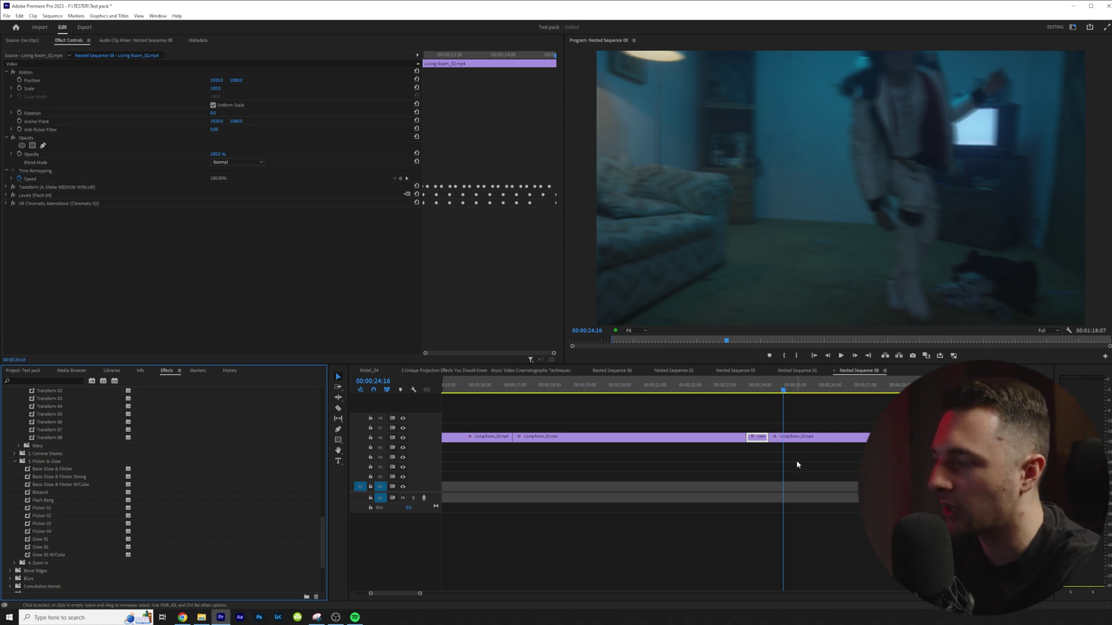
{"action": "key", "text": "space"}
{"action": "key", "text": "minus"}
{"action": "key", "text": "space"}
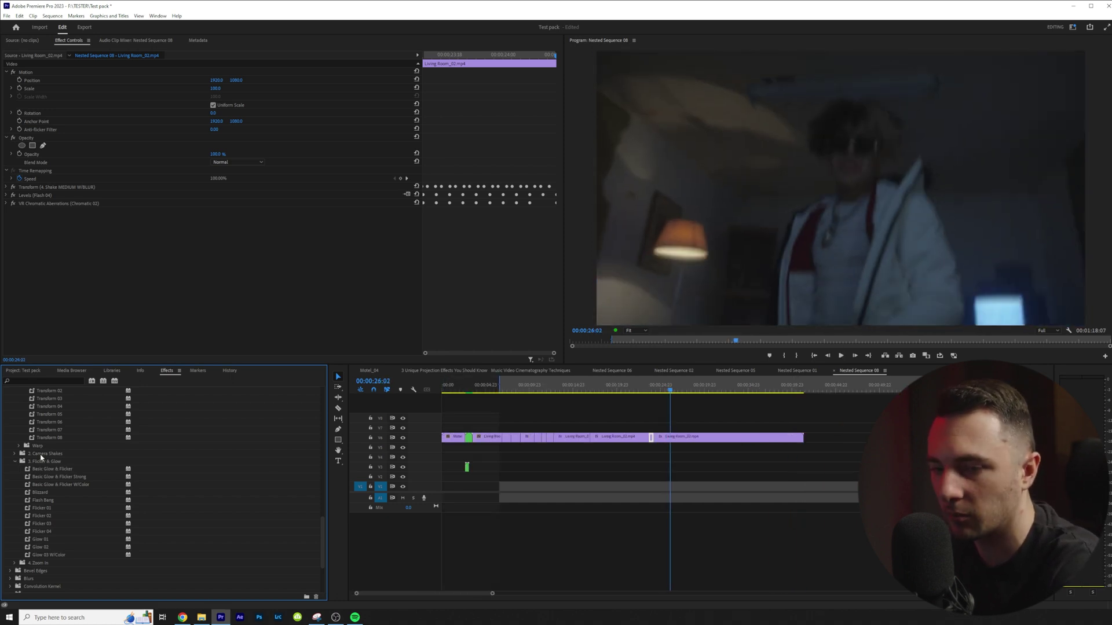
Apply Flicker 01 to the Living Room_02 clip and preview the flicker
{"action": "scroll", "coordinate": [64, 506], "scroll_direction": "down", "scroll_amount": 1}
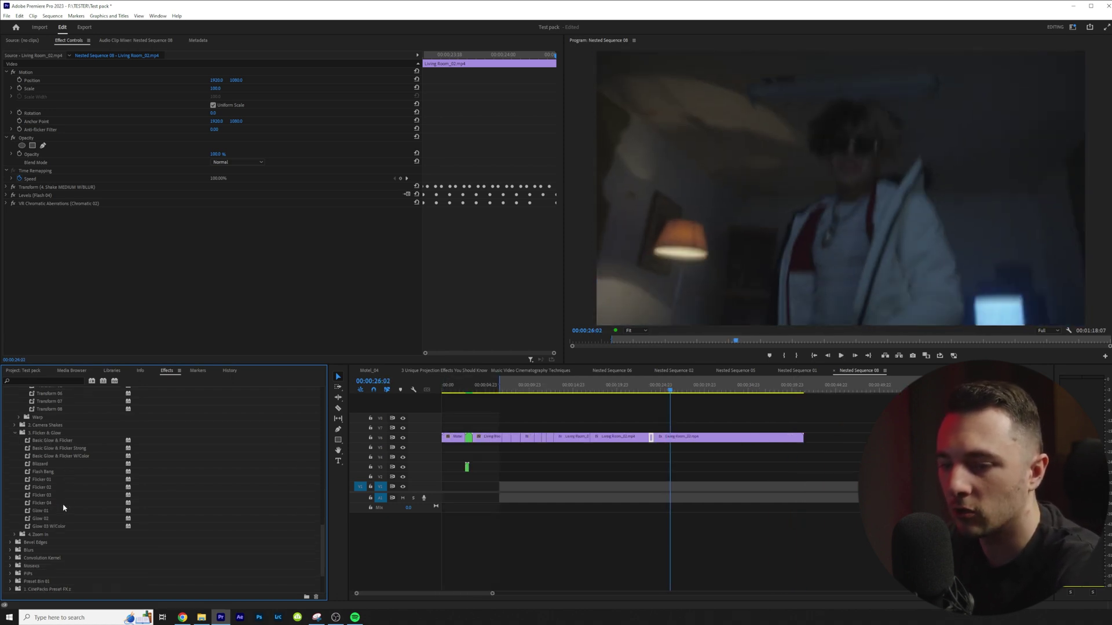
{"action": "left_click", "coordinate": [35, 480]}
{"action": "left_click_drag", "start_coordinate": [661, 447], "coordinate": [666, 438]}
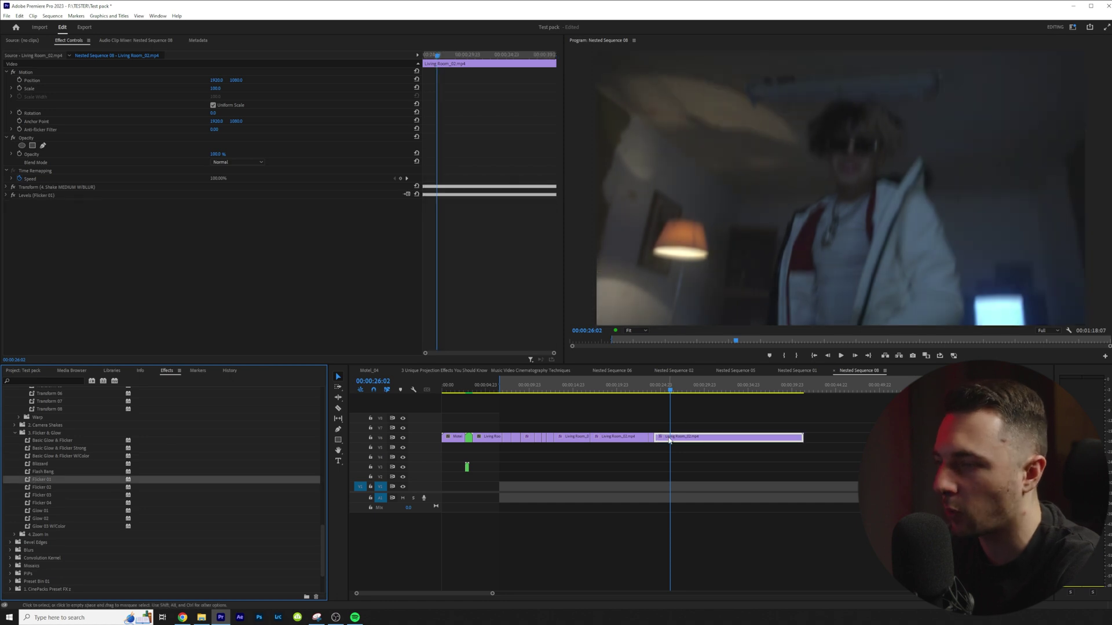
{"action": "key", "text": "space"}
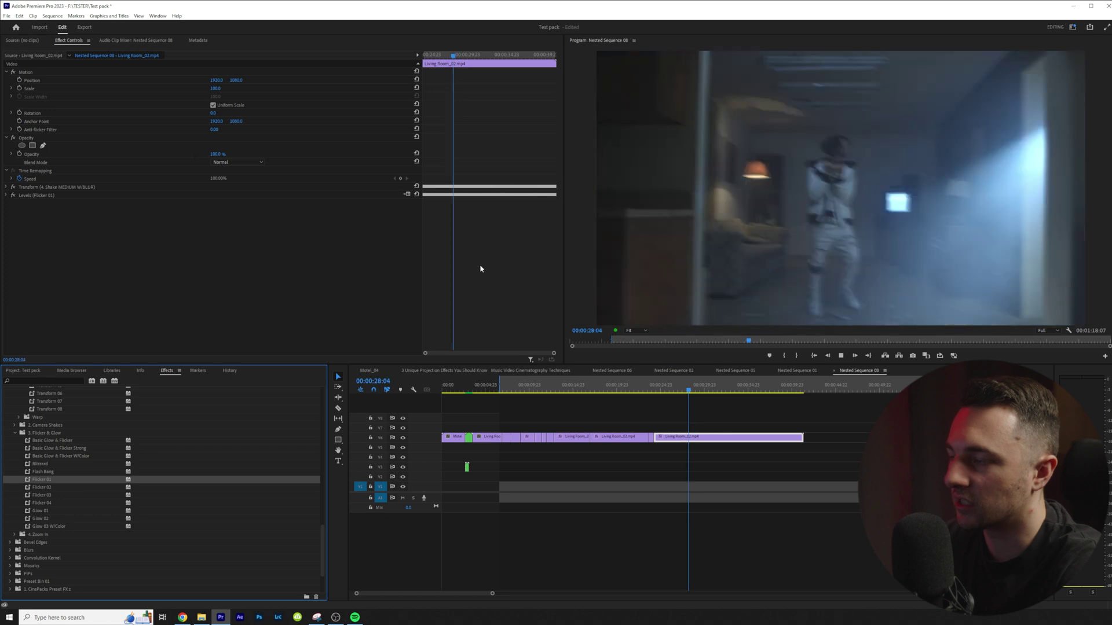
{"action": "key", "text": "space"}
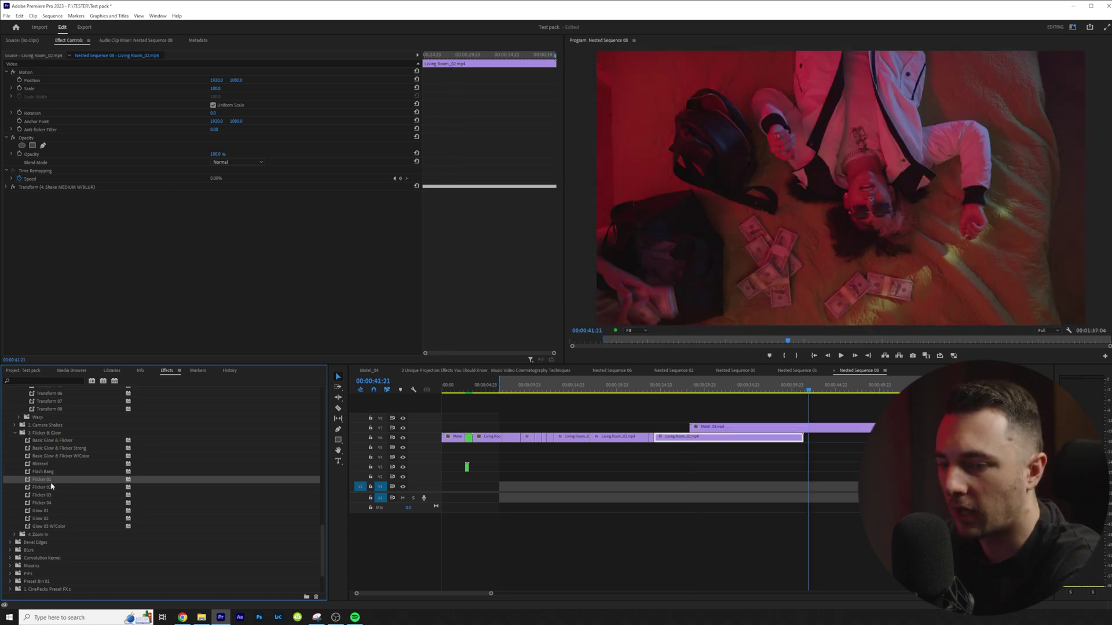
Try Flicker 01 on Motel_04, then undo it
{"action": "left_click_drag", "start_coordinate": [436, 438], "coordinate": [784, 428]}
{"action": "key", "text": "space"}
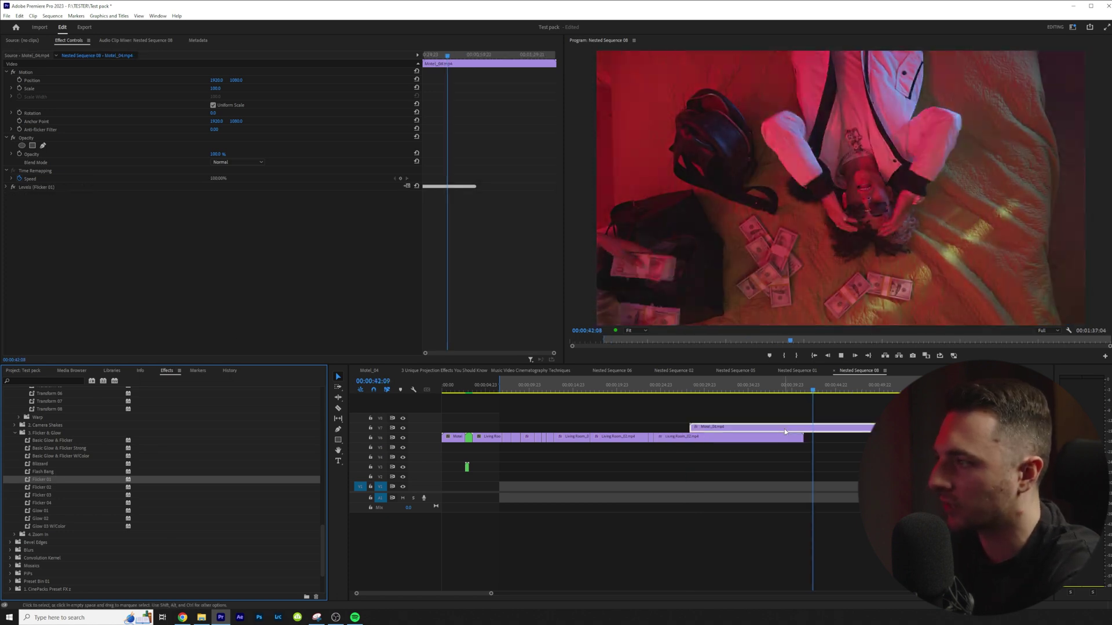
{"action": "key", "text": "ctrl+z"}
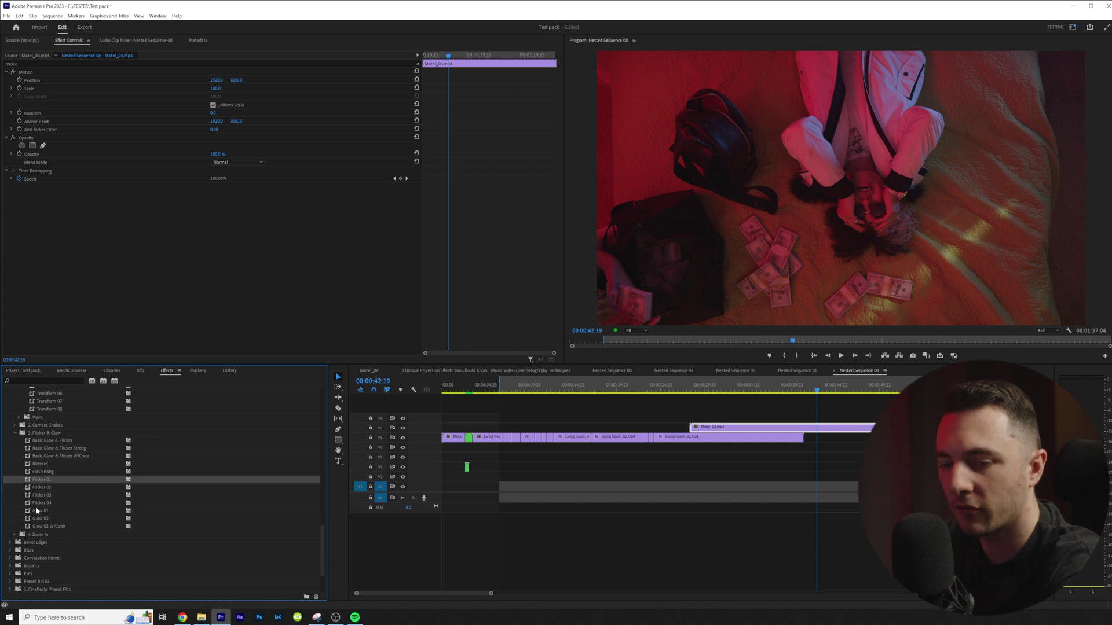
Try the Glow 01 preset on Motel_04, then undo it and replay without glow
{"action": "left_click_drag", "start_coordinate": [43, 514], "coordinate": [766, 431]}
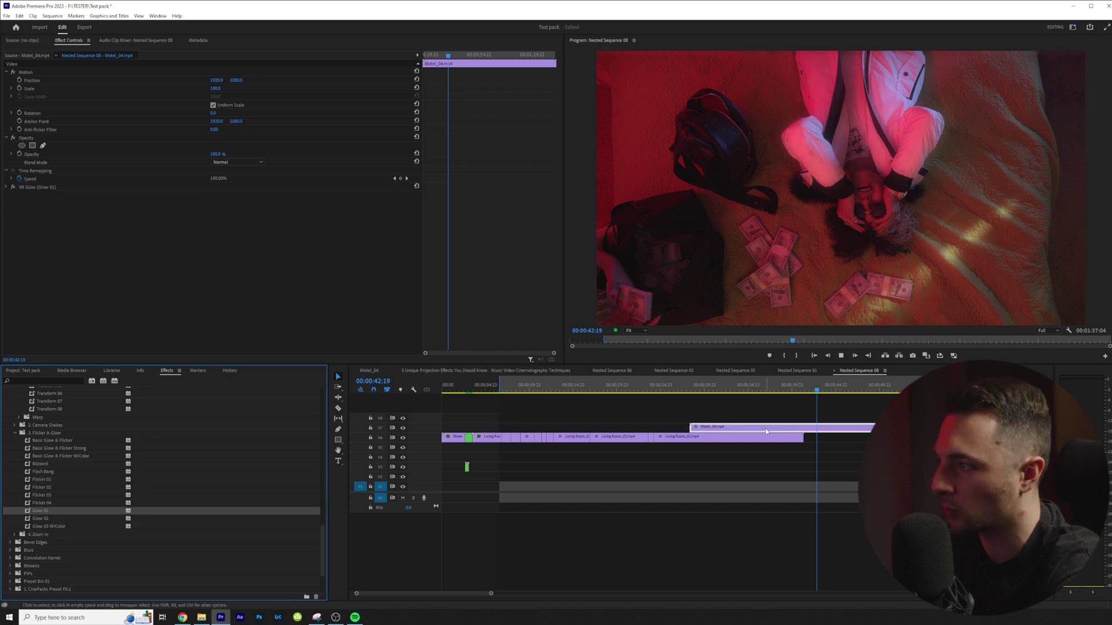
{"action": "key", "text": "space"}
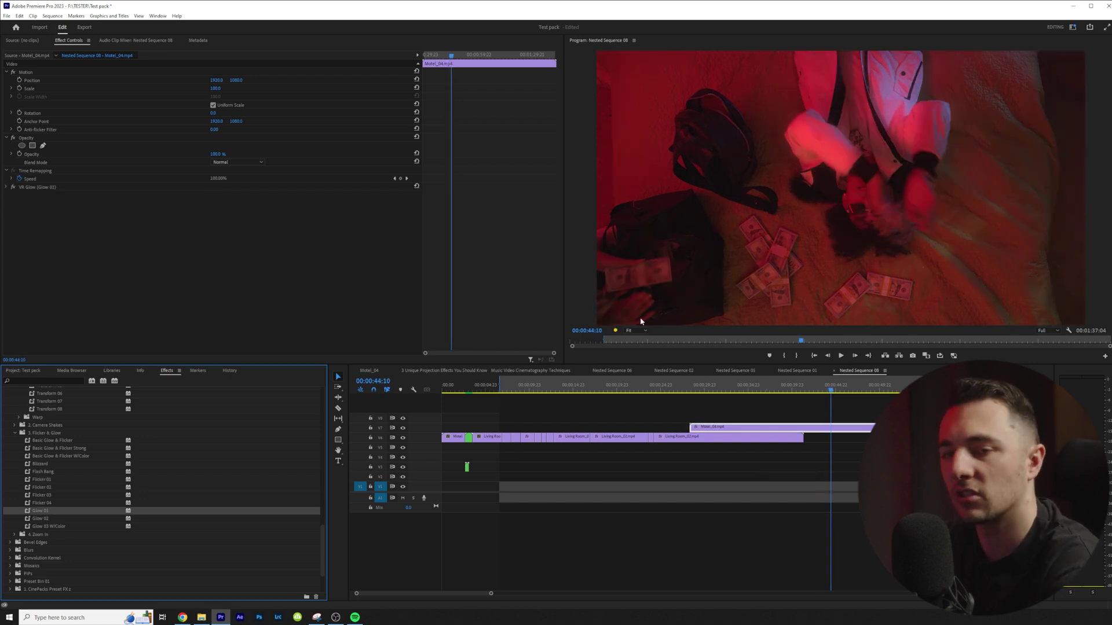
{"action": "key", "text": "ctrl+z"}
{"action": "key", "text": "space"}
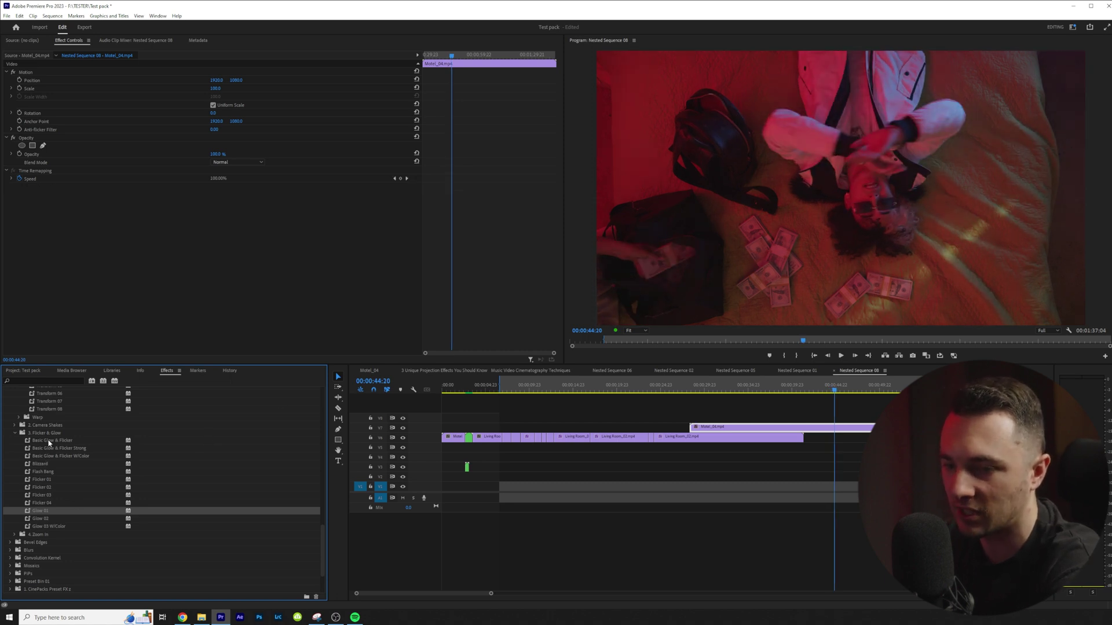
Apply Basic Glow & Flicker to Motel_04, preview it, compare with the glow off, then undo
{"action": "left_click_drag", "start_coordinate": [50, 442], "coordinate": [752, 428]}
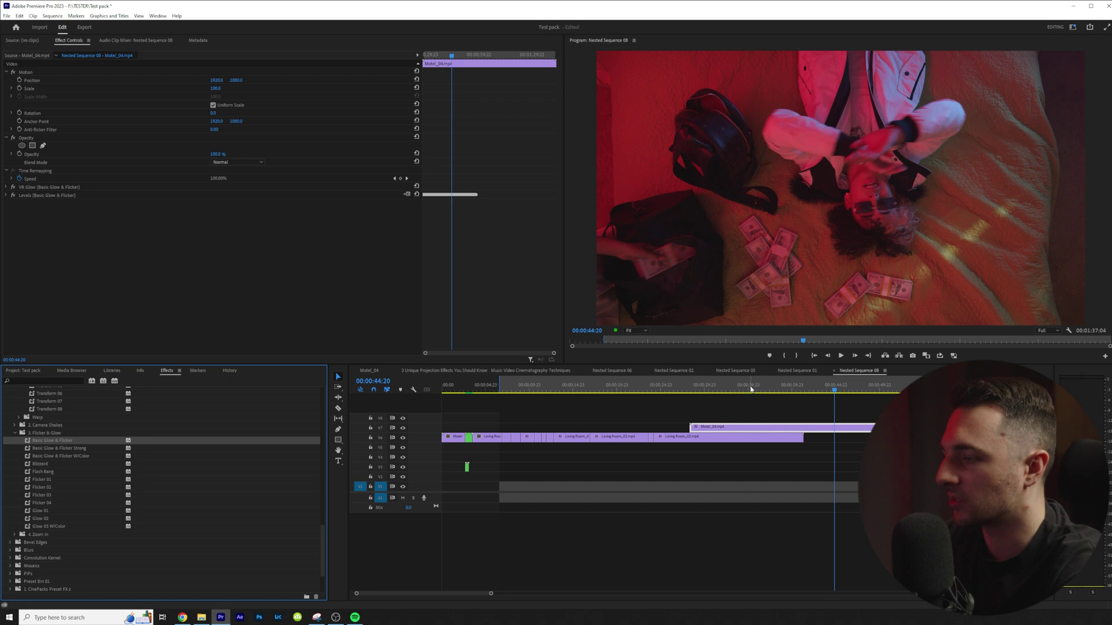
{"action": "left_click", "coordinate": [749, 387]}
{"action": "key", "text": "space"}
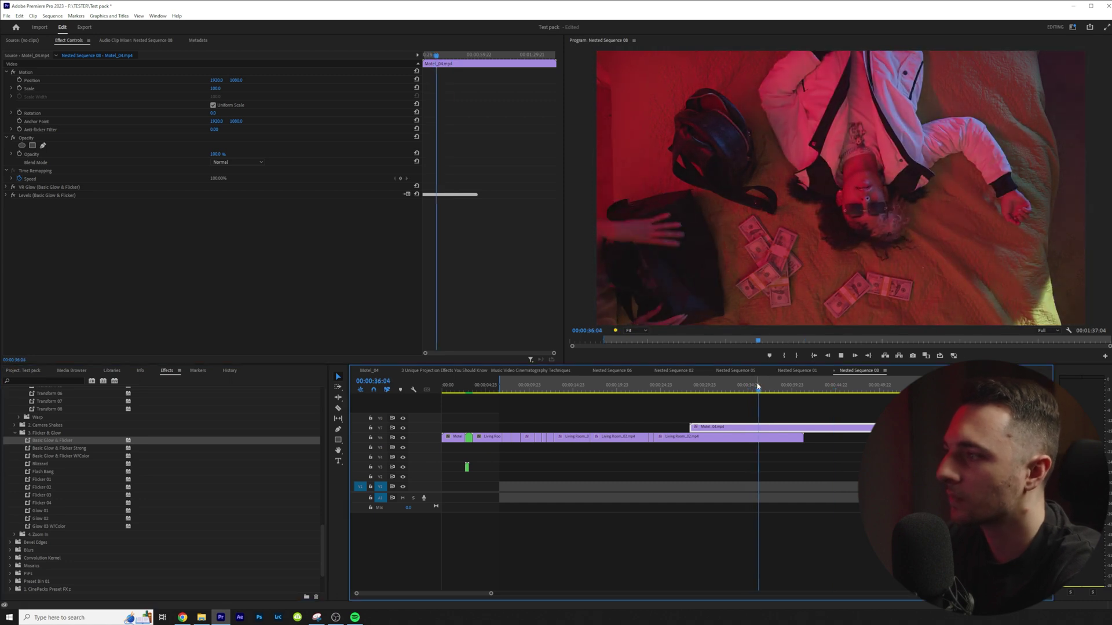
{"action": "left_click", "coordinate": [847, 387]}
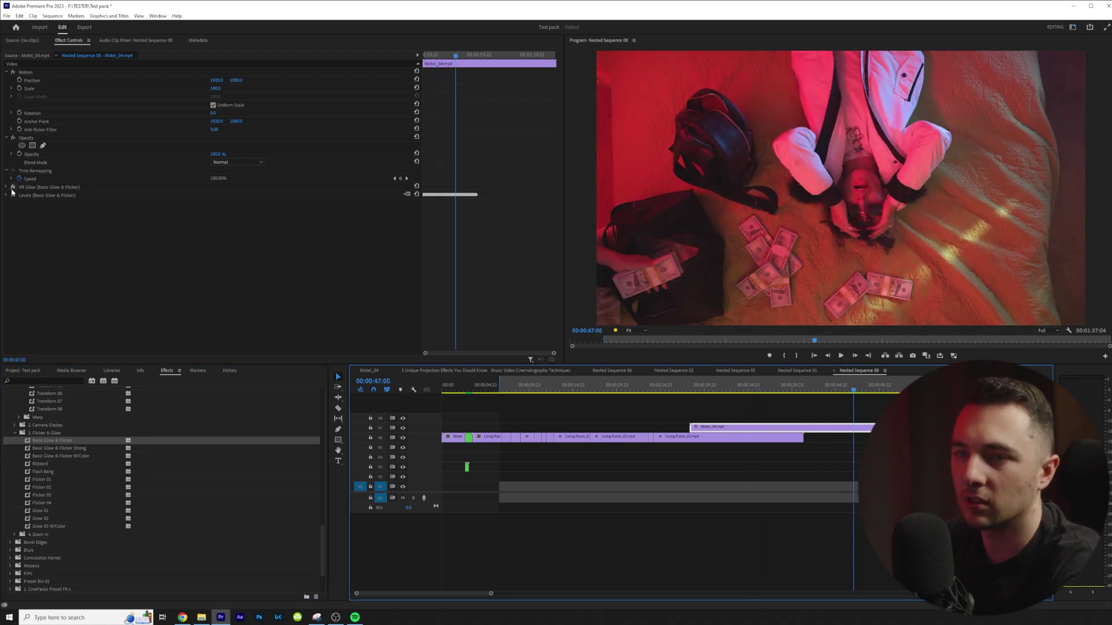
{"action": "left_click", "coordinate": [12, 189]}
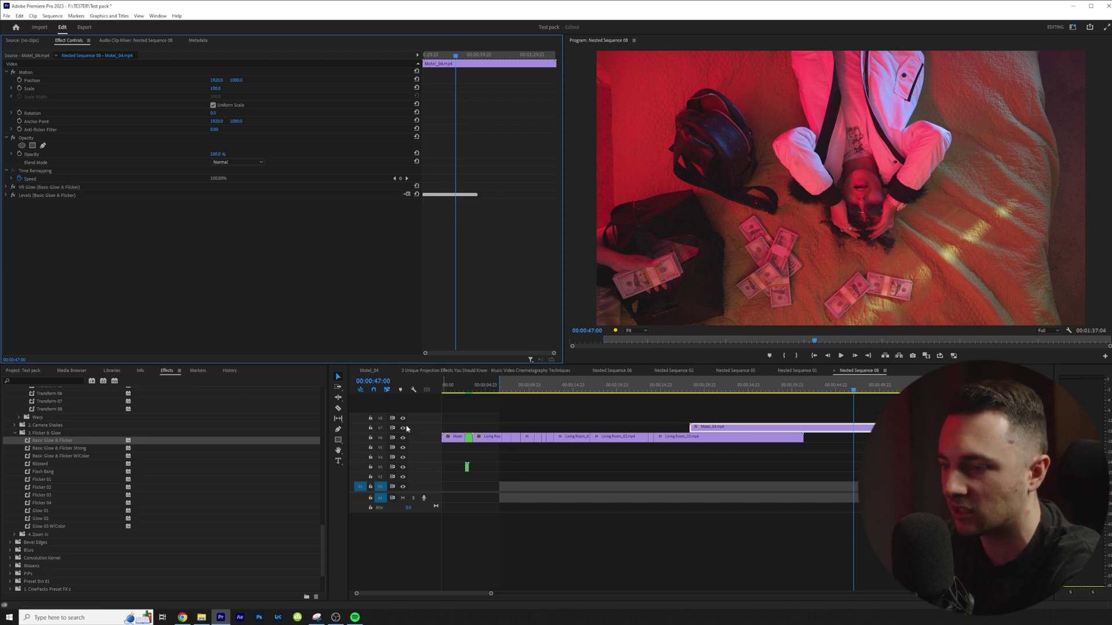
{"action": "key", "text": "ctrl+z"}
Apply Basic Glow & Flicker to Living Room_02, toggling the glow off and on to compare
{"action": "left_click_drag", "start_coordinate": [41, 442], "coordinate": [683, 437]}
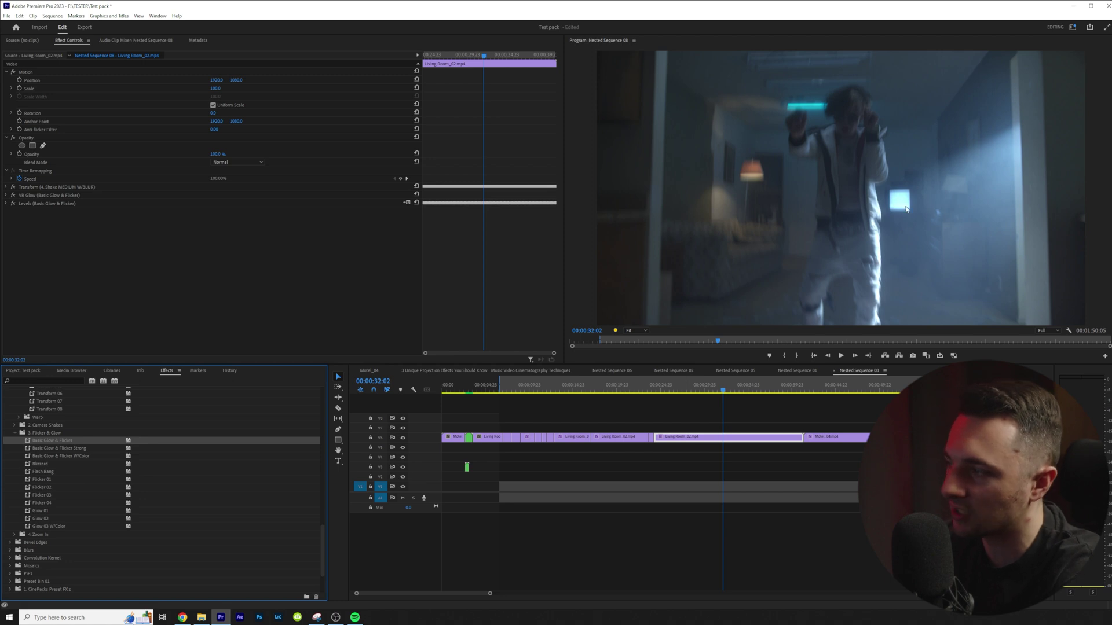
{"action": "left_click", "coordinate": [12, 195]}
{"action": "left_click", "coordinate": [12, 195]}
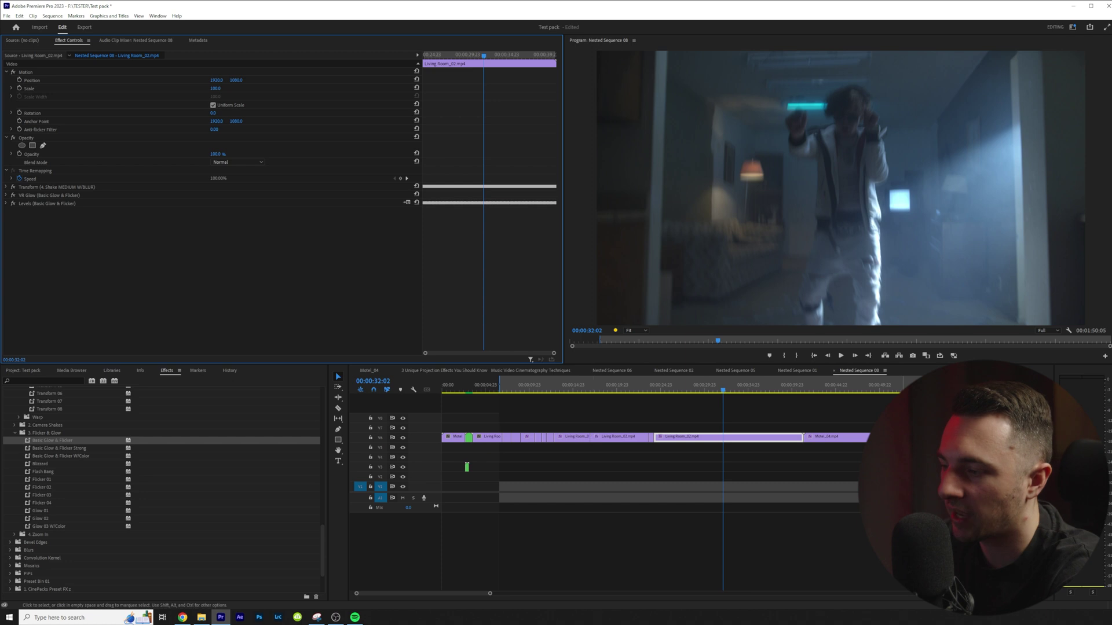
Test VR Glow brightness 2.80 and undo it, then give Motel_04 Basic Glow & Flicker Strong
{"action": "left_click", "coordinate": [5, 197]}
{"action": "left_click", "coordinate": [6, 197]}
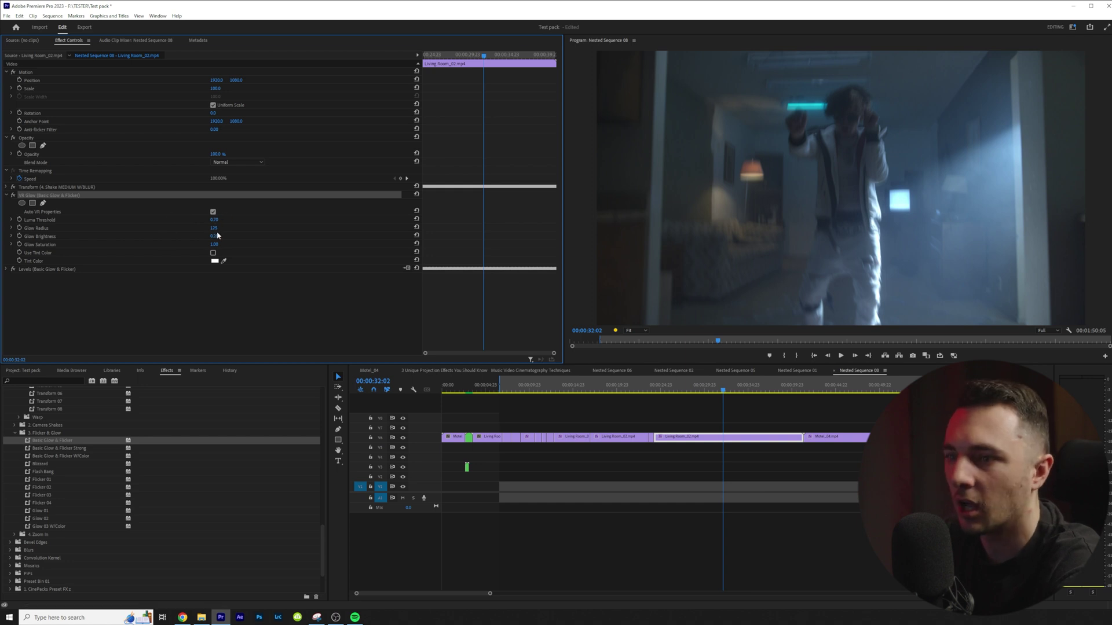
{"action": "left_click_drag", "start_coordinate": [213, 237], "coordinate": [240, 236]}
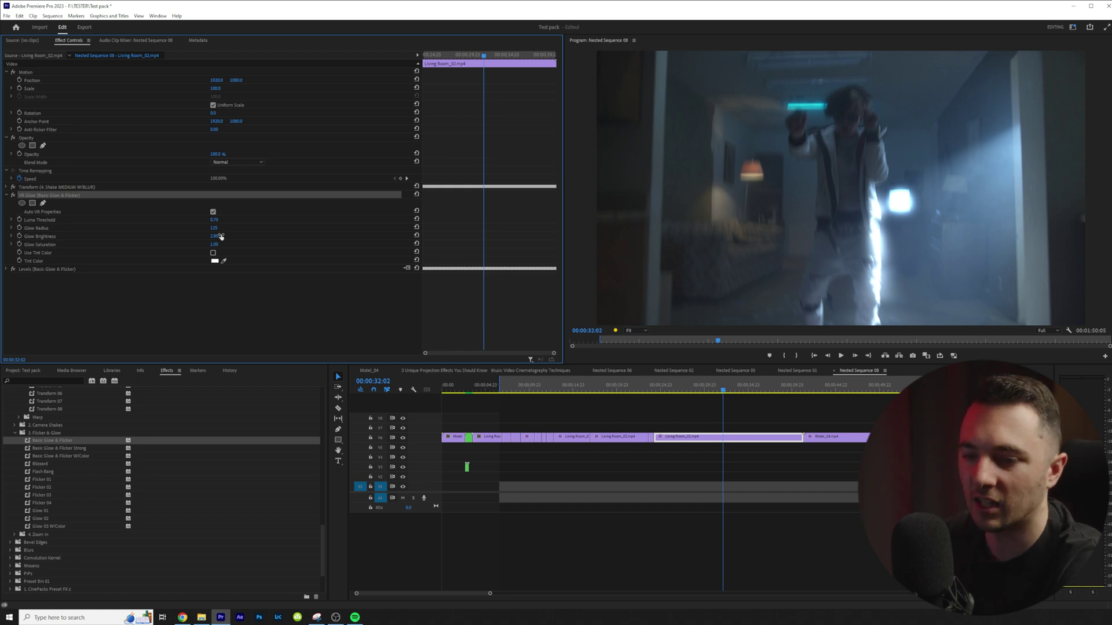
{"action": "key", "text": "ctrl+z"}
{"action": "left_click_drag", "start_coordinate": [57, 450], "coordinate": [98, 273]}
{"action": "left_click_drag", "start_coordinate": [828, 438], "coordinate": [828, 439]}
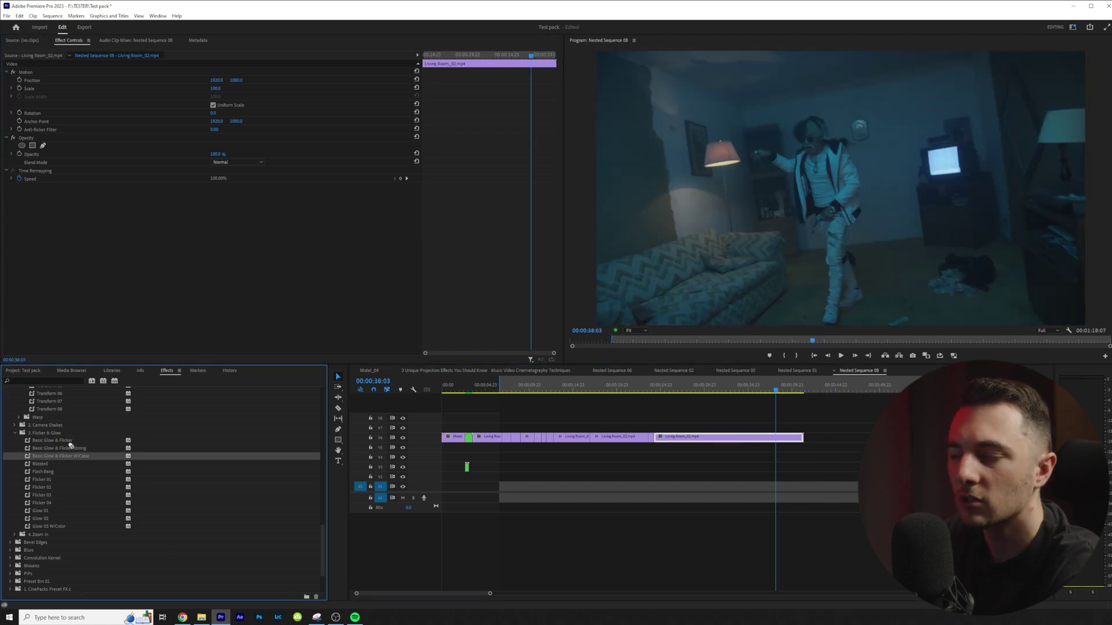
Apply Basic Glow & Flicker W/Color to Living Room_02 and set the VR Glow tint to red
{"action": "left_click_drag", "start_coordinate": [70, 445], "coordinate": [226, 219]}
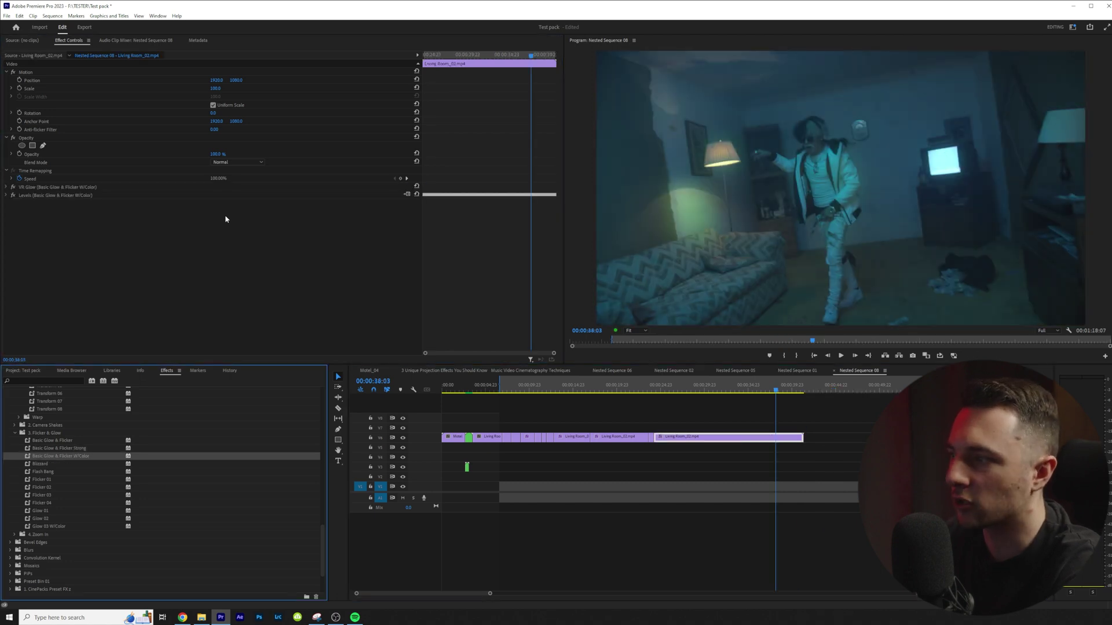
{"action": "left_click", "coordinate": [9, 196]}
{"action": "left_click", "coordinate": [6, 194]}
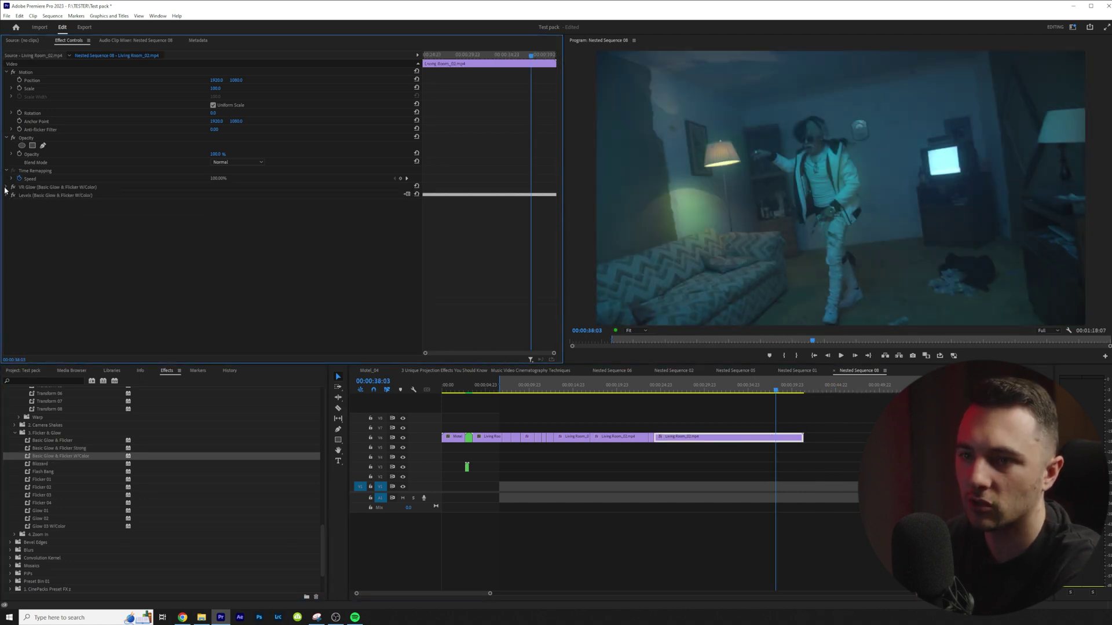
{"action": "left_click", "coordinate": [6, 187]}
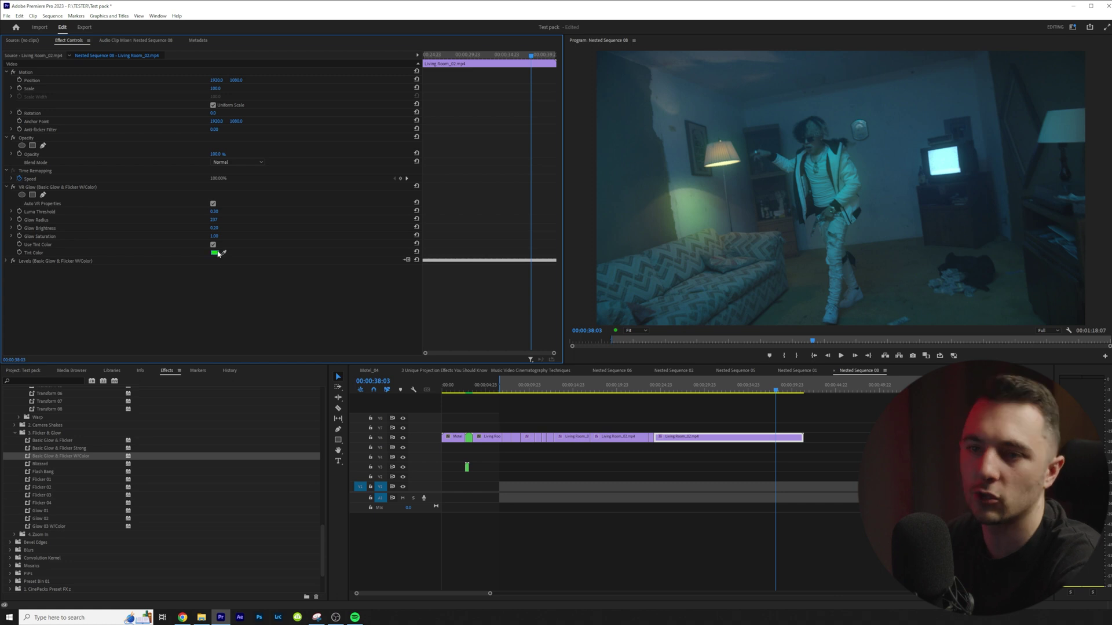
{"action": "left_click", "coordinate": [215, 253]}
{"action": "mouse_move", "coordinate": [573, 291]}
{"action": "left_mouse_down"}
{"action": "mouse_move", "coordinate": [573, 354]}
{"action": "mouse_move", "coordinate": [563, 358]}
{"action": "left_mouse_up"}
{"action": "left_click", "coordinate": [629, 259]}
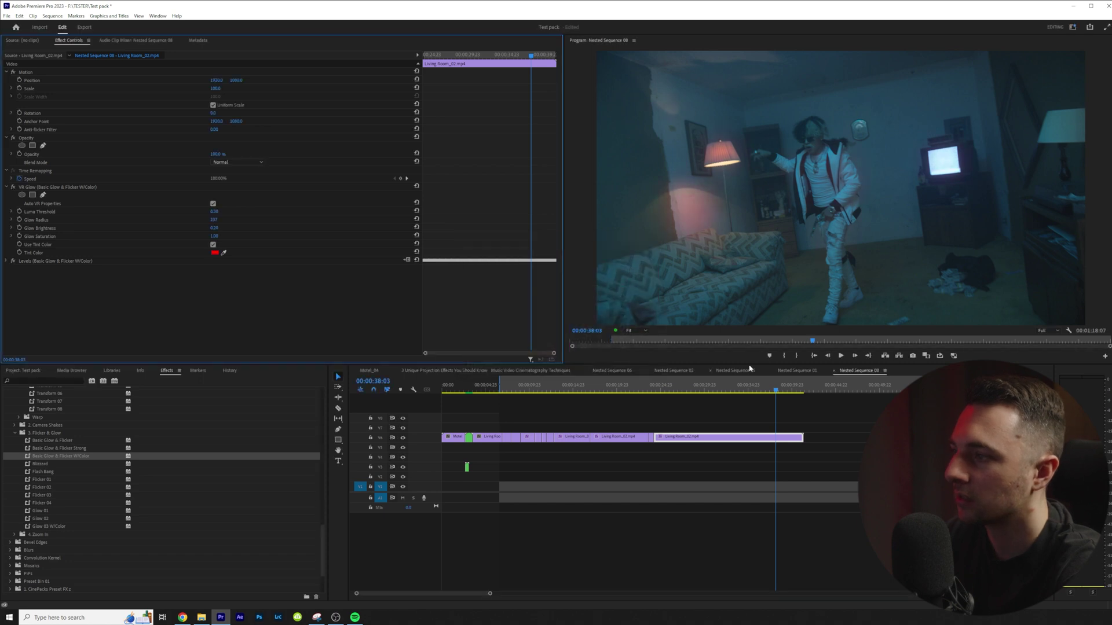
Rewind to 34:17 and delete the VR Glow effect from the clip
{"action": "left_click_drag", "start_coordinate": [791, 388], "coordinate": [731, 389]}
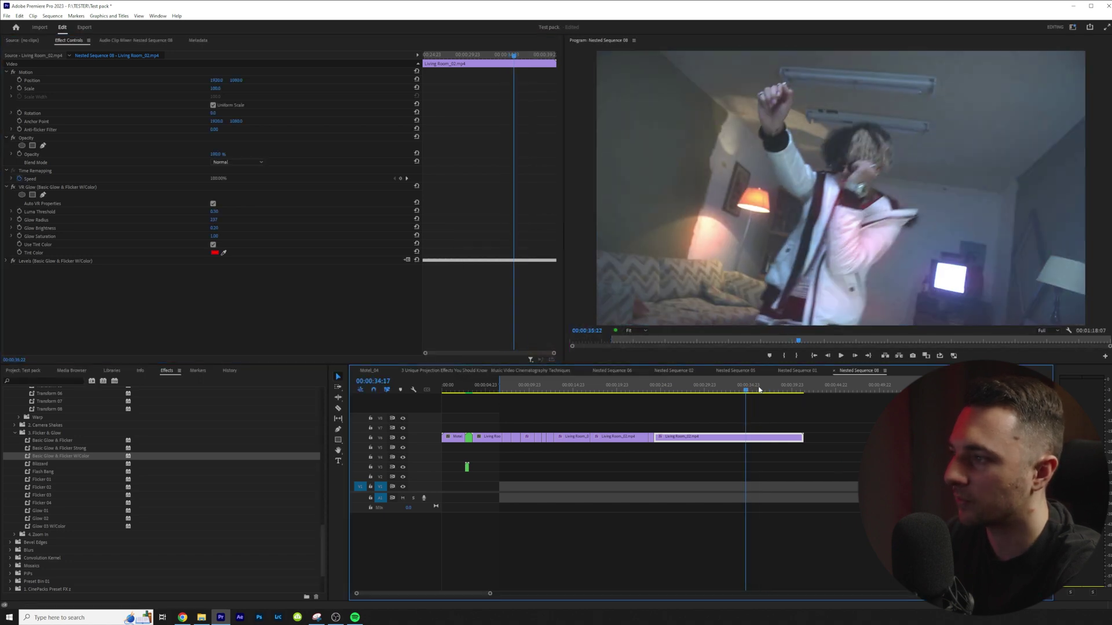
{"action": "left_click", "coordinate": [55, 187]}
{"action": "key", "text": "Delete"}
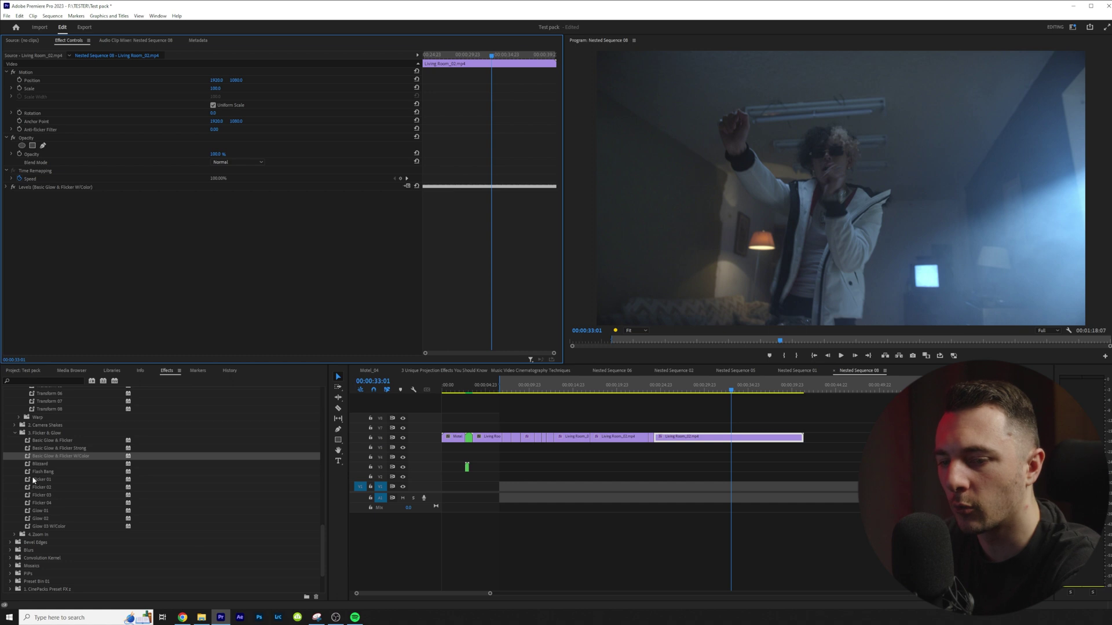
Apply the Flash Bang preset to the Living Room clip and preview the flash
{"action": "left_click", "coordinate": [39, 464]}
{"action": "left_click", "coordinate": [40, 473]}
{"action": "left_click_drag", "start_coordinate": [68, 409], "coordinate": [199, 266]}
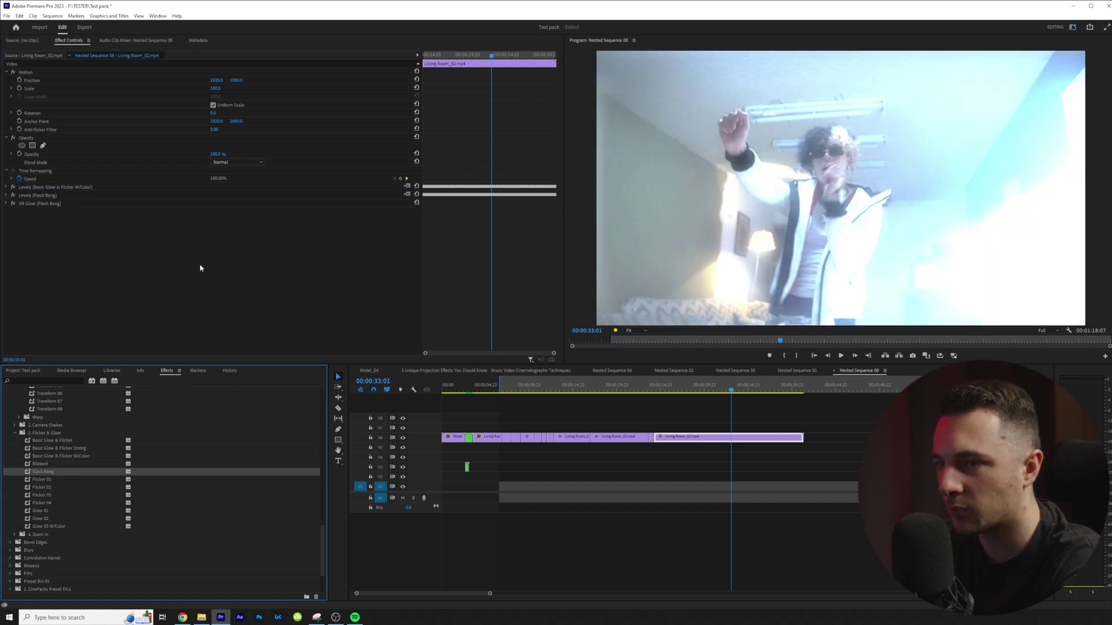
{"action": "key", "text": "space"}
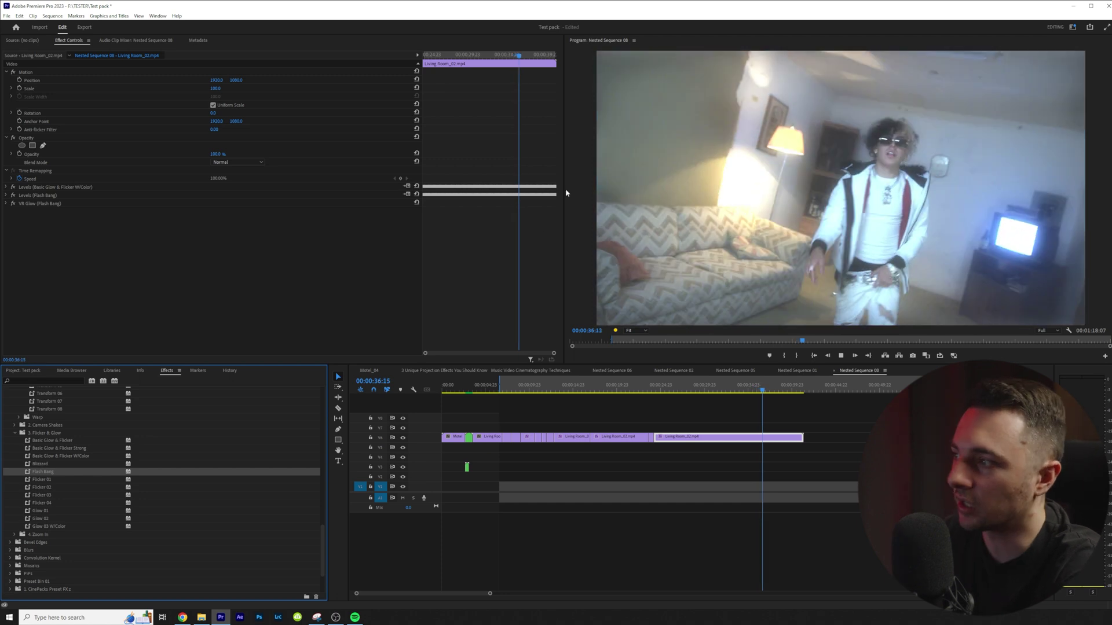
{"action": "key", "text": "space"}
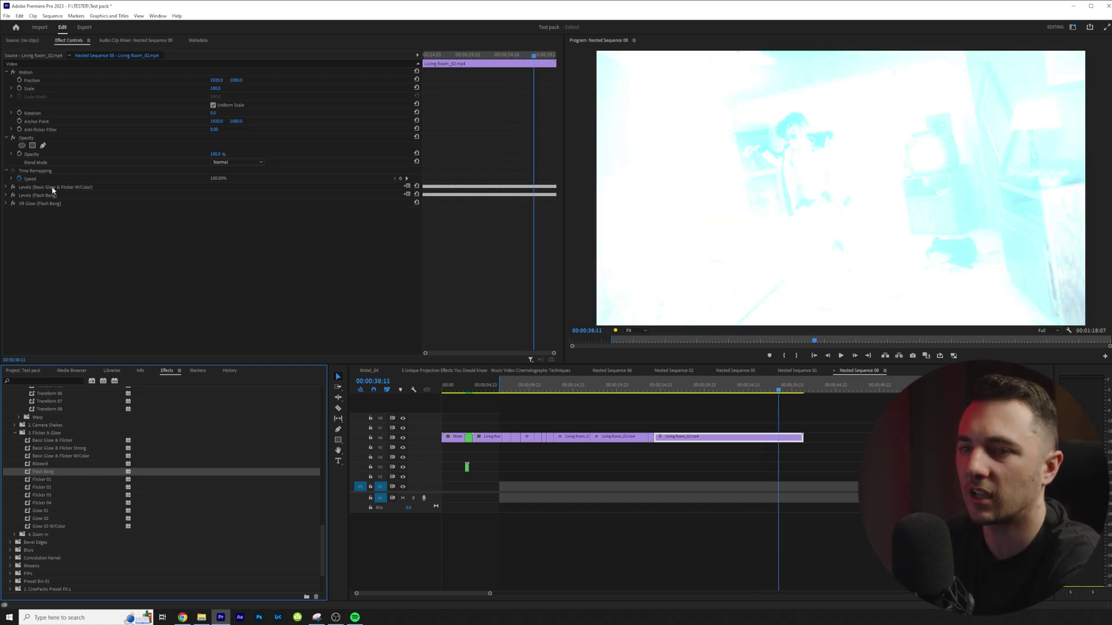
Delete the Levels and Flash Bang effects from the clip
{"action": "left_click", "coordinate": [52, 187]}
{"action": "key", "text": "Delete"}
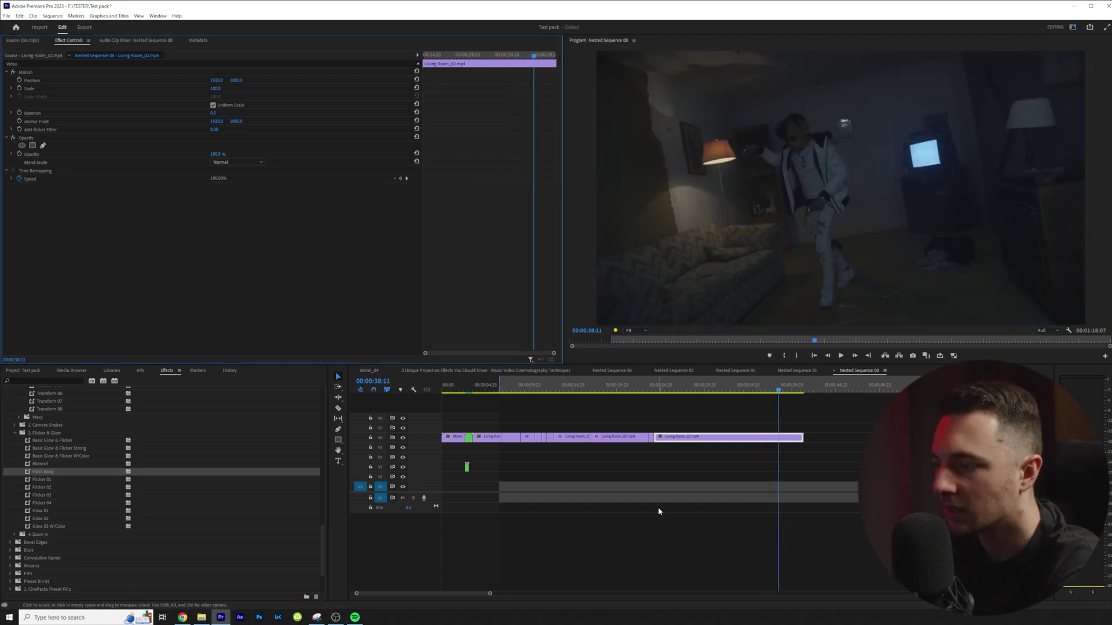
{"action": "left_click", "coordinate": [14, 533]}
Preview Motel_04's 1. Zoom Basic effect, then delete its Transform effect
{"action": "scroll", "coordinate": [95, 493], "scroll_direction": "down", "scroll_amount": 3}
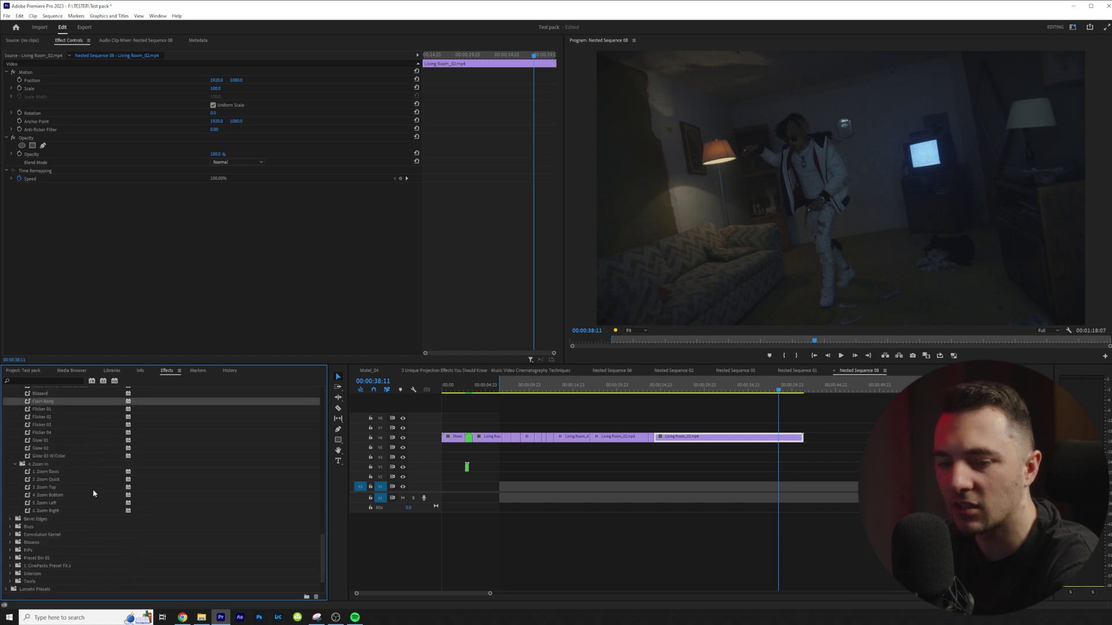
{"action": "left_click", "coordinate": [44, 472]}
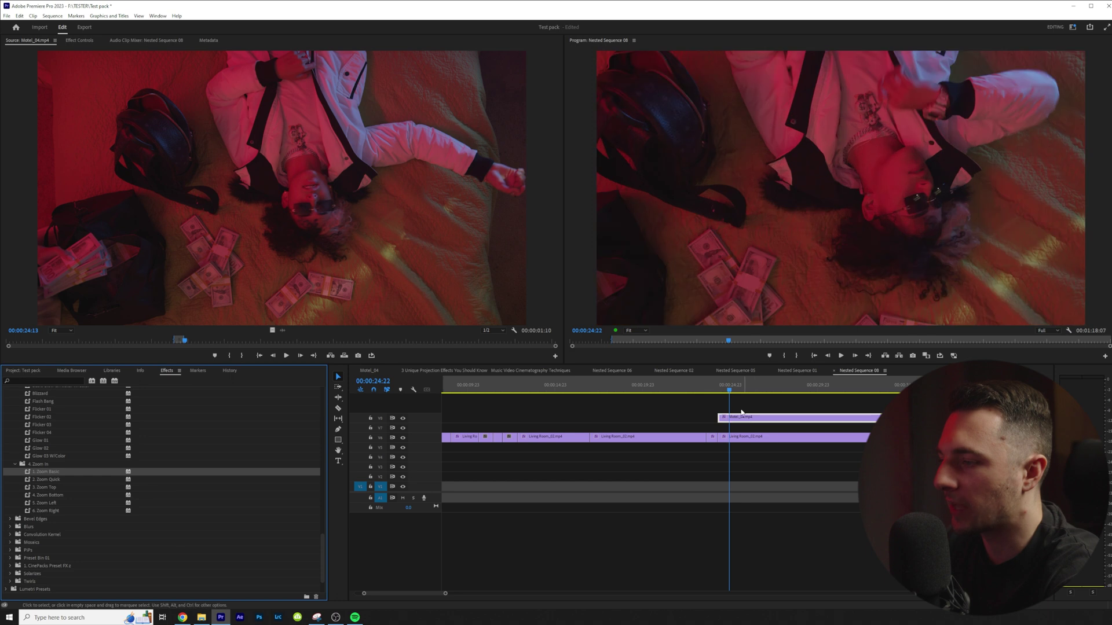
{"action": "left_click", "coordinate": [718, 388]}
{"action": "key", "text": "space"}
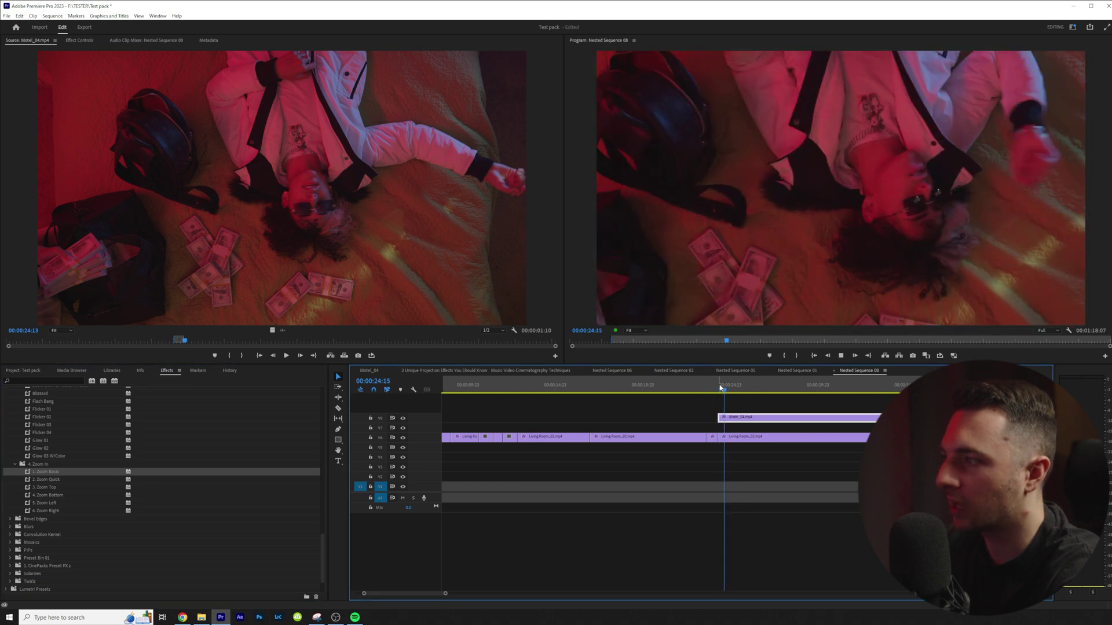
{"action": "left_click", "coordinate": [87, 40]}
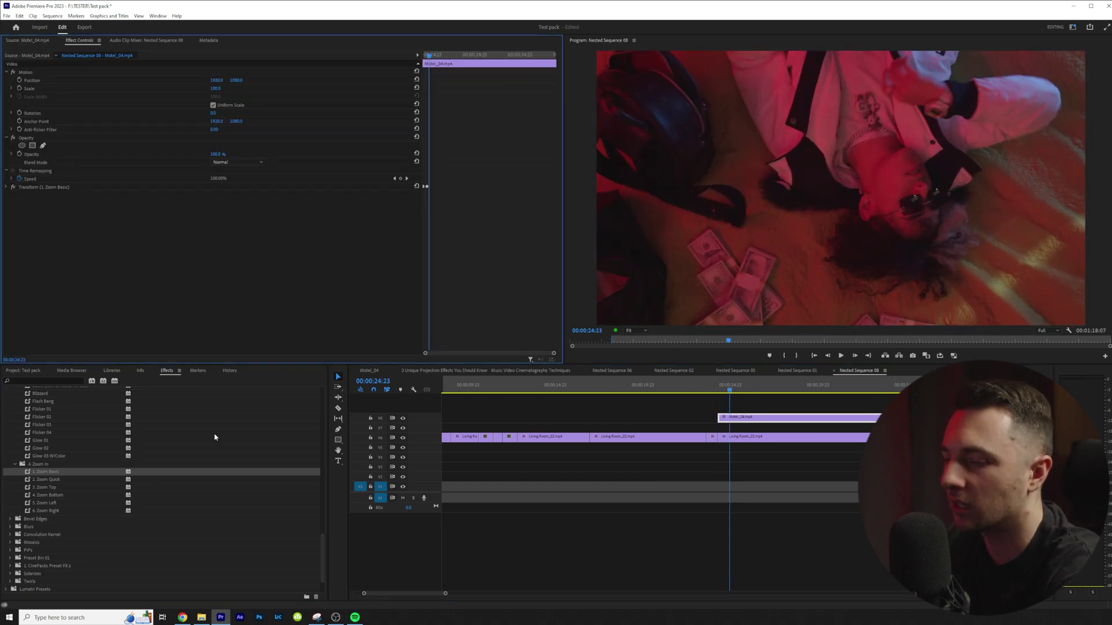
{"action": "left_click", "coordinate": [45, 188]}
{"action": "key", "text": "Delete"}
Apply the 5. Zoom Left preset to Motel_04 and preview the zoom
{"action": "left_click", "coordinate": [43, 480]}
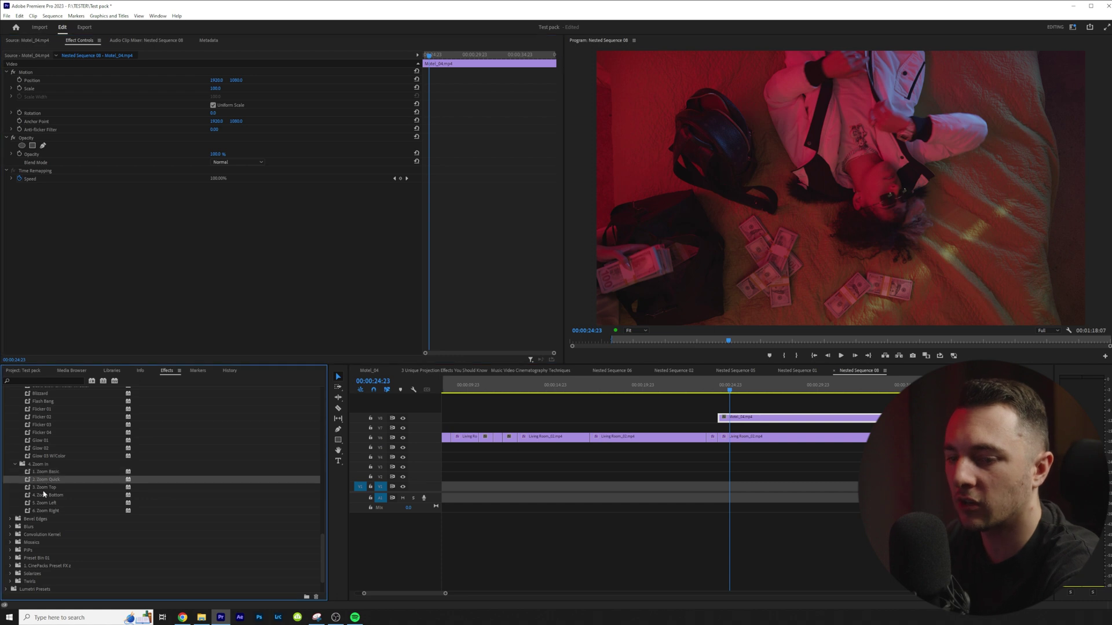
{"action": "left_click", "coordinate": [42, 488]}
{"action": "left_click", "coordinate": [44, 495]}
{"action": "left_click", "coordinate": [45, 503]}
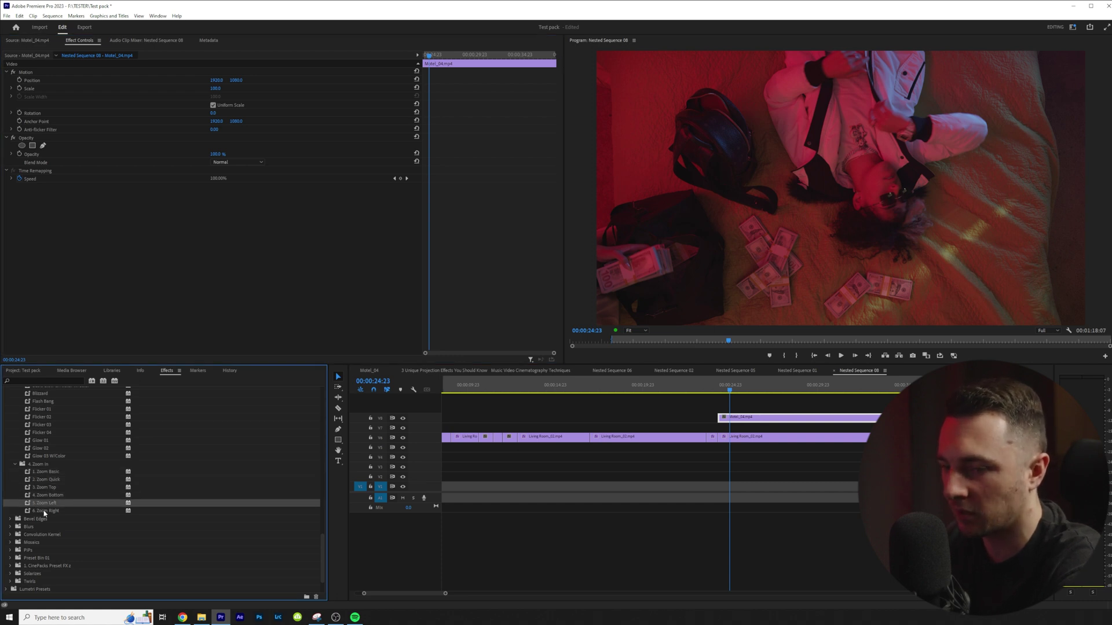
{"action": "left_click", "coordinate": [46, 511]}
{"action": "left_click", "coordinate": [47, 503]}
{"action": "left_click_drag", "start_coordinate": [720, 425], "coordinate": [724, 418]}
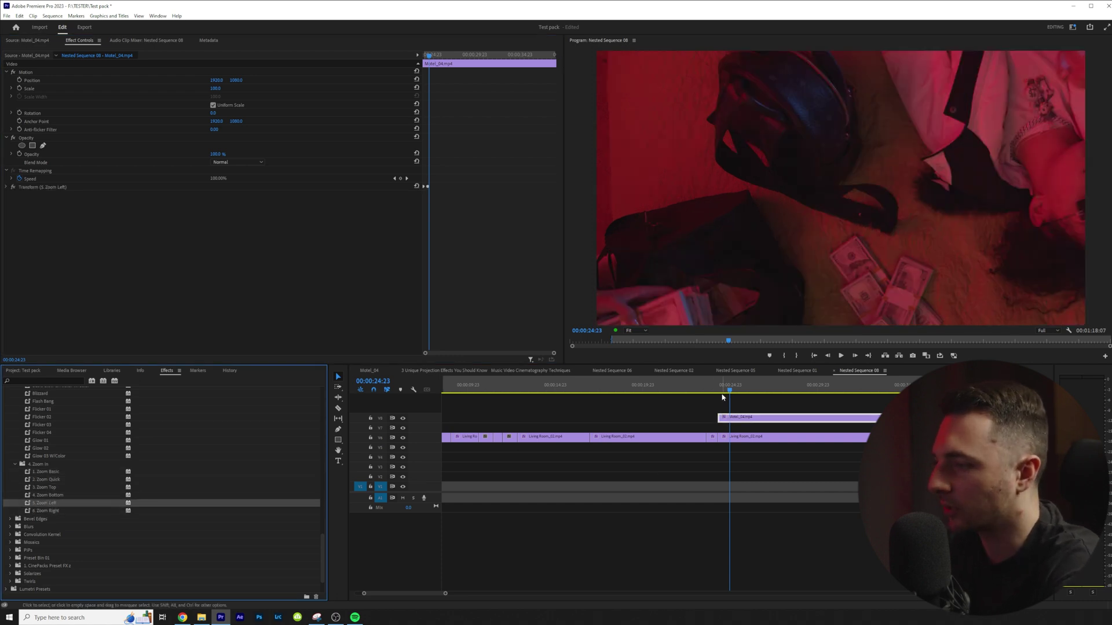
{"action": "left_click", "coordinate": [721, 387]}
{"action": "key", "text": "space"}
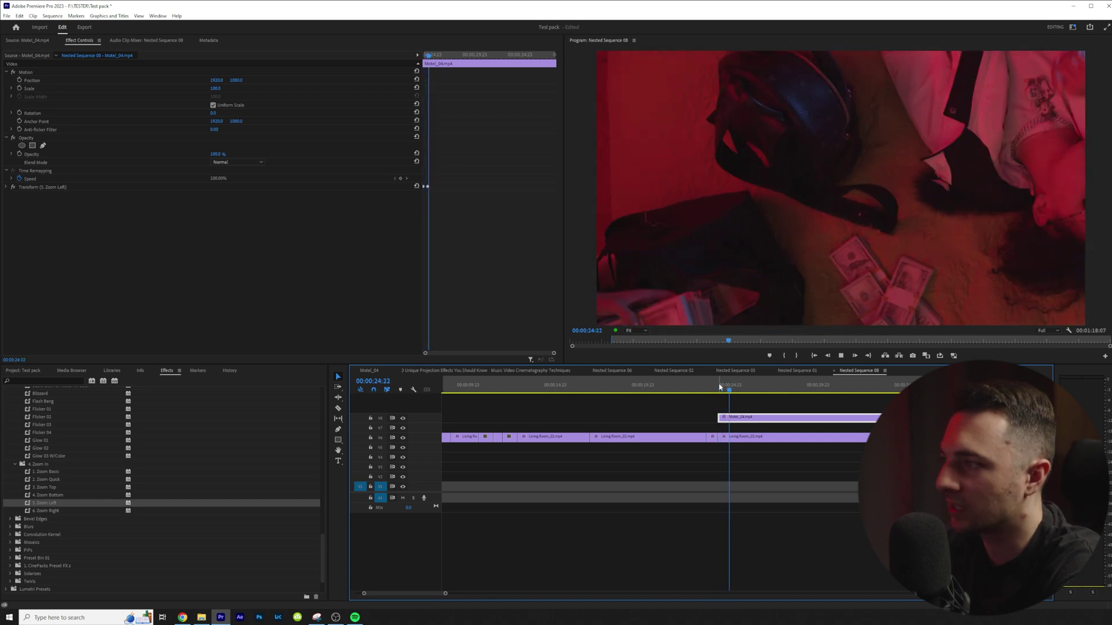
{"action": "key", "text": "space"}
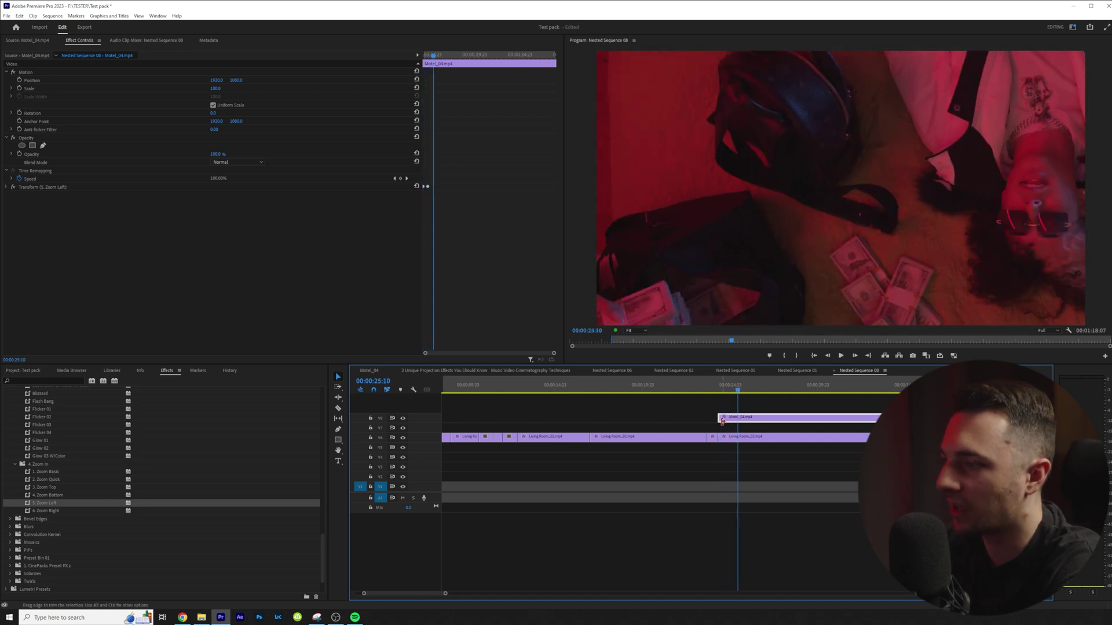
Set the 5. Zoom Left keyframe Position to 1680 × 1092, then preview the reframed zoom
{"action": "left_click", "coordinate": [8, 188]}
{"action": "left_click", "coordinate": [395, 212]}
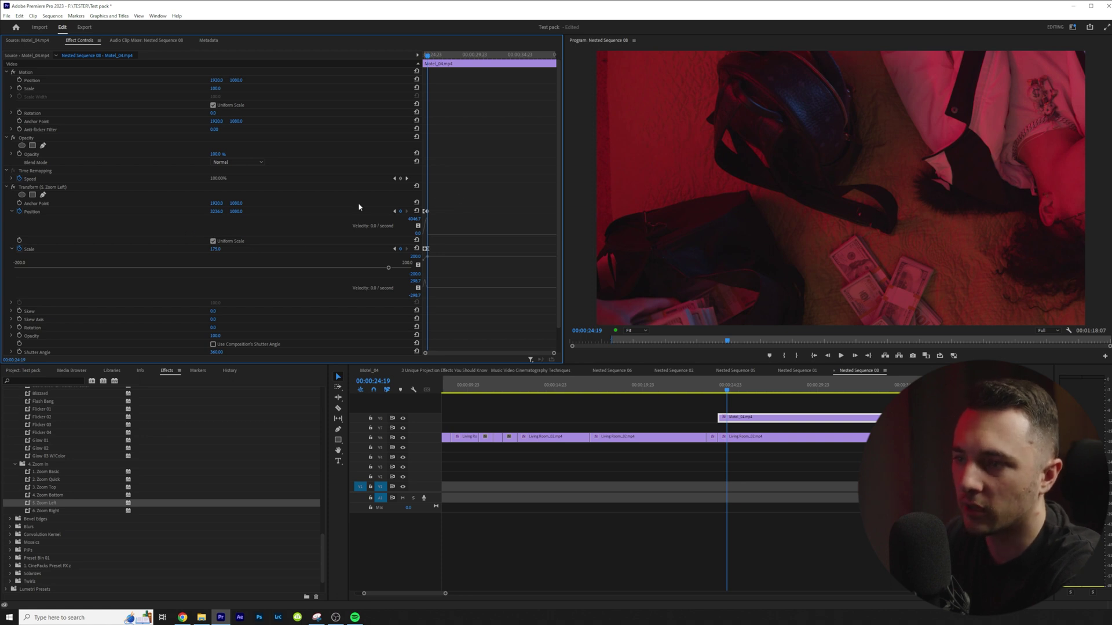
{"action": "key", "text": "="}
{"action": "key", "text": "="}
{"action": "key", "text": "="}
{"action": "key", "text": "="}
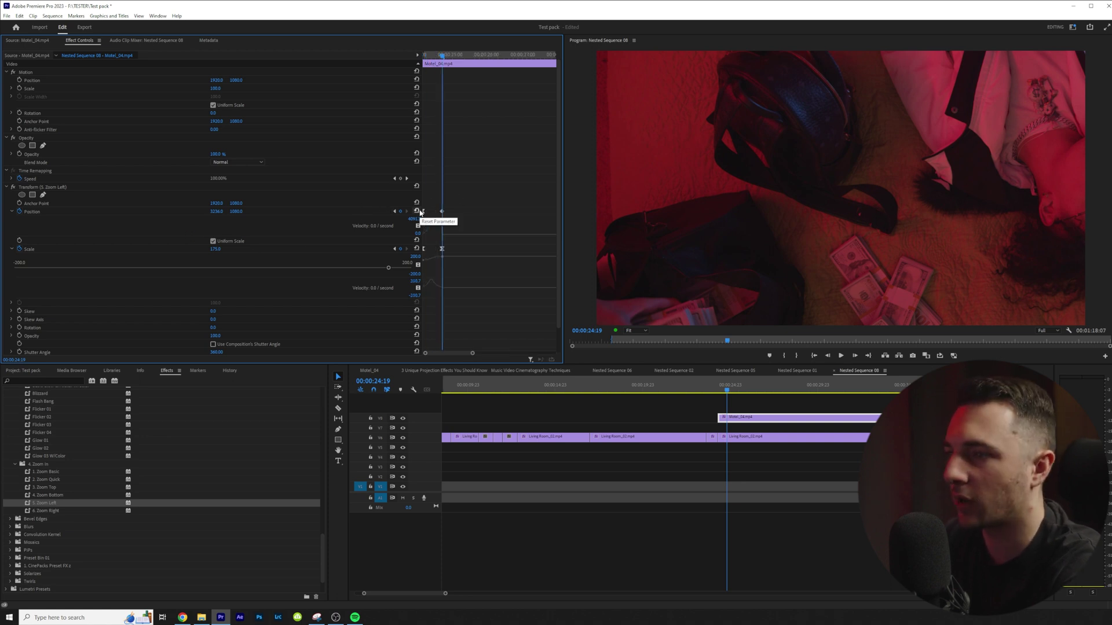
{"action": "left_click_drag", "start_coordinate": [217, 211], "coordinate": [134, 211]}
{"action": "mouse_move", "coordinate": [240, 213]}
{"action": "left_mouse_down"}
{"action": "mouse_move", "coordinate": [255, 213]}
{"action": "mouse_move", "coordinate": [244, 214]}
{"action": "left_mouse_up"}
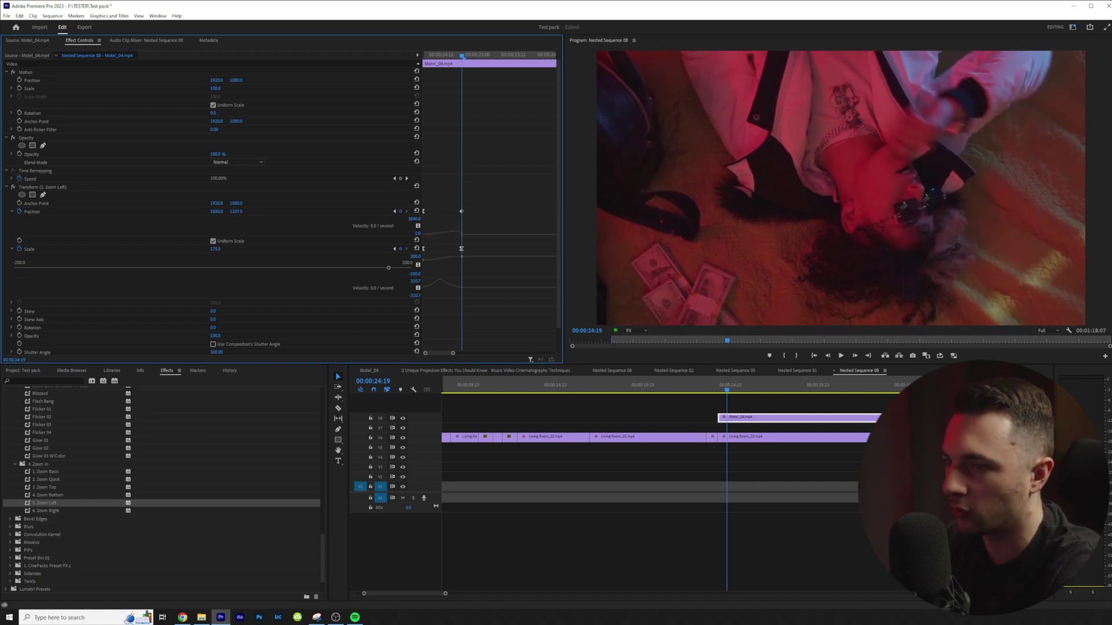
{"action": "left_click", "coordinate": [5, 188]}
{"action": "key", "text": "space"}
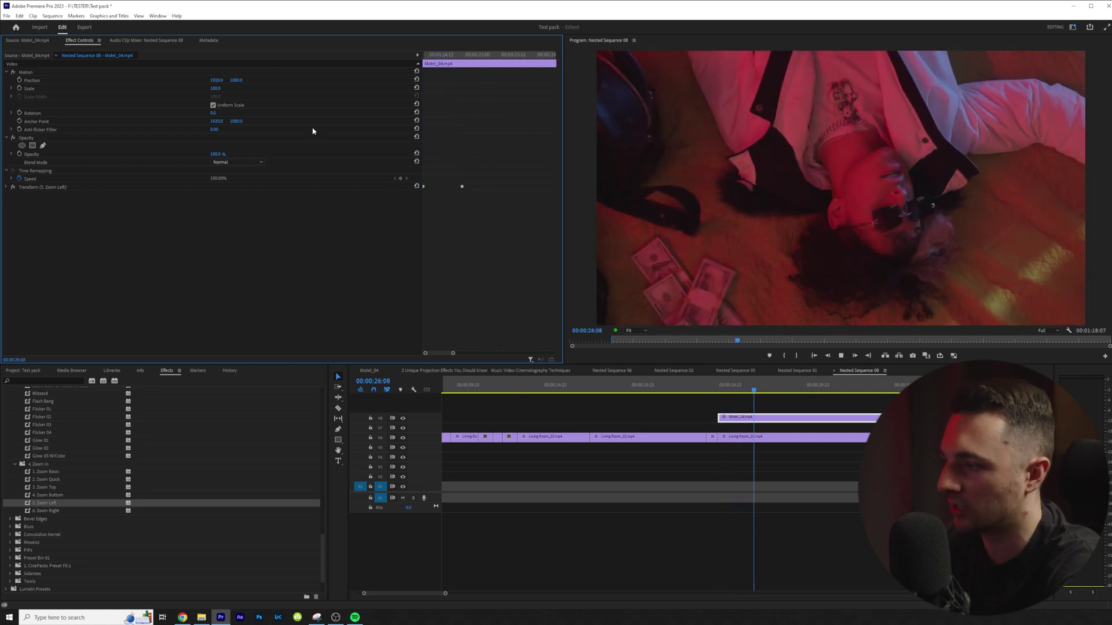
{"action": "key", "text": "space"}
Apply the 2. Shake LIGHT W/BLUR camera shake preset to the Motel_04 clip
{"action": "scroll", "coordinate": [16, 504], "scroll_direction": "down", "scroll_amount": 2}
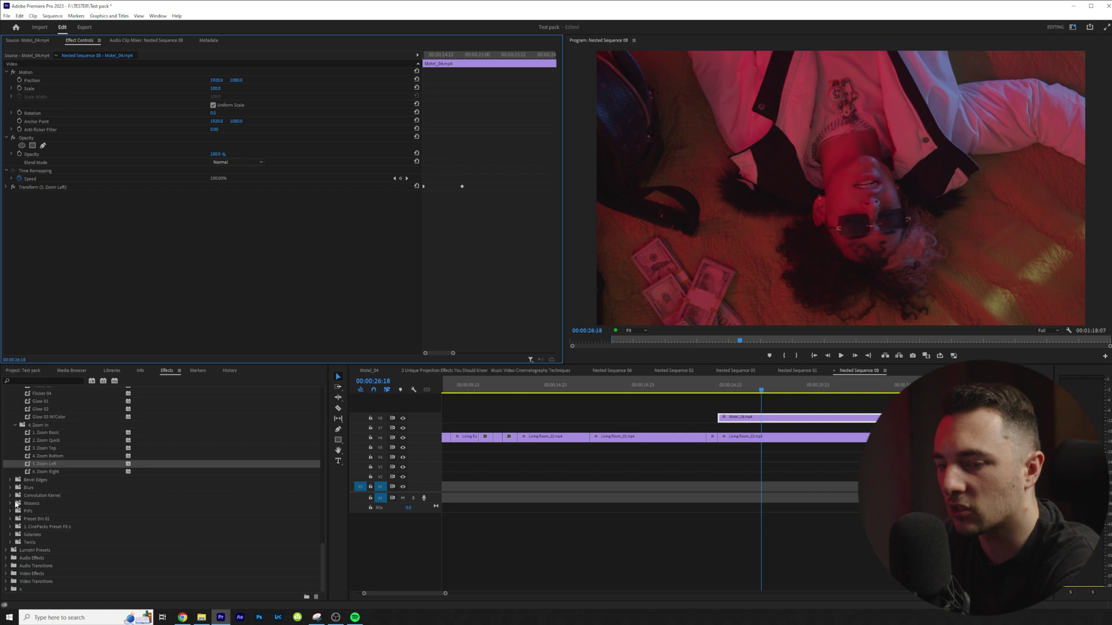
{"action": "scroll", "coordinate": [14, 492], "scroll_direction": "up", "scroll_amount": 3}
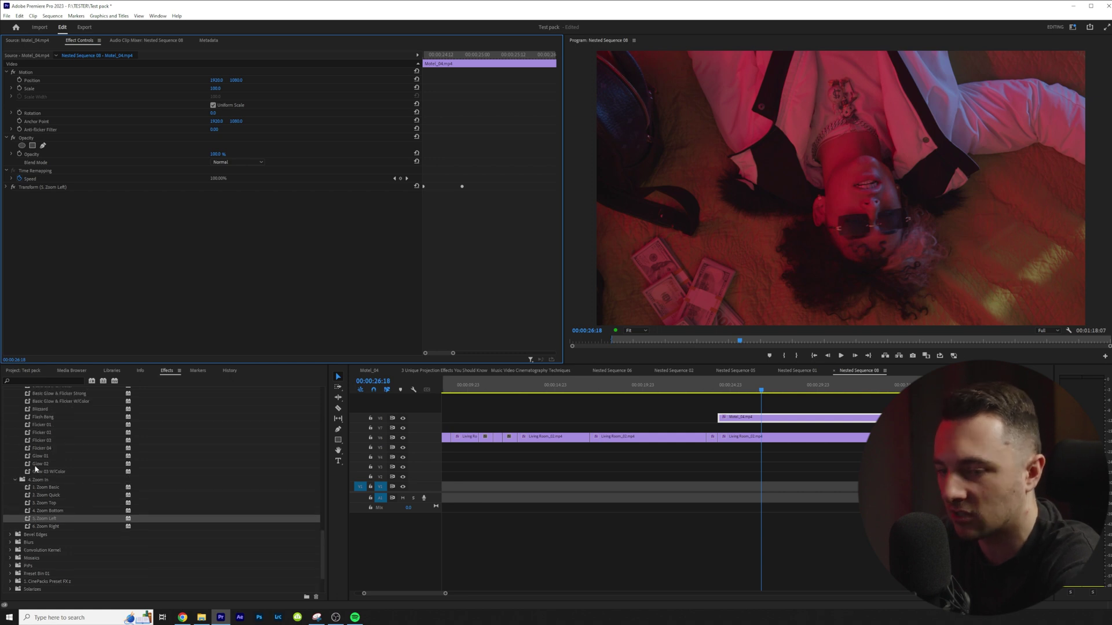
{"action": "scroll", "coordinate": [14, 454], "scroll_direction": "up", "scroll_amount": 2}
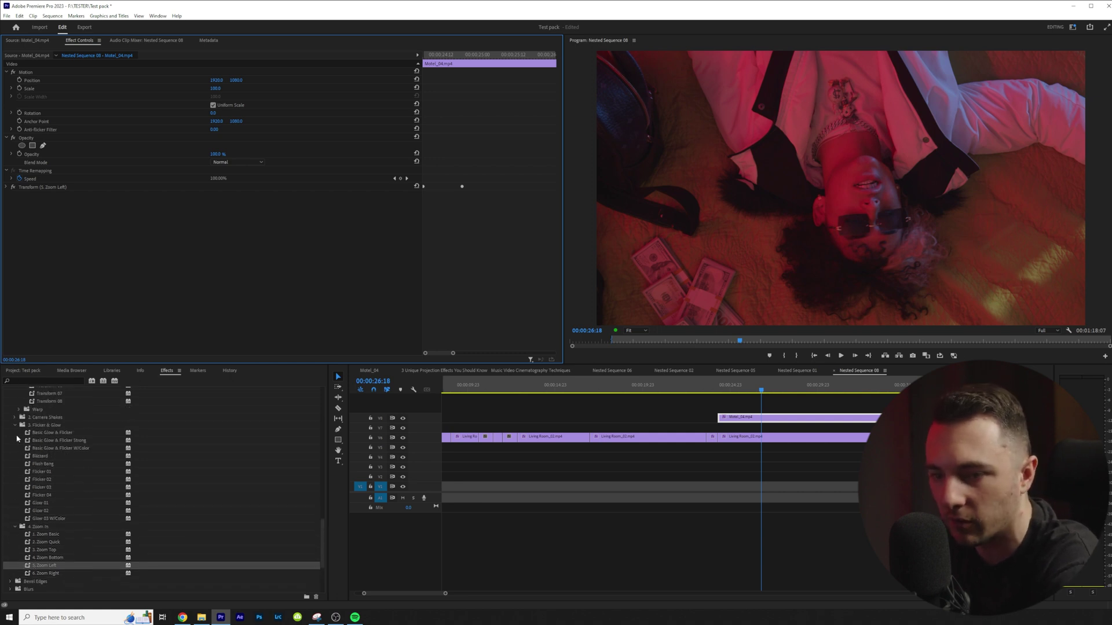
{"action": "left_click", "coordinate": [15, 418]}
{"action": "left_click_drag", "start_coordinate": [60, 434], "coordinate": [738, 417]}
Play back Motel_04 from before the shake to preview the shake over the zoom
{"action": "left_click", "coordinate": [721, 389]}
{"action": "key", "text": "space"}
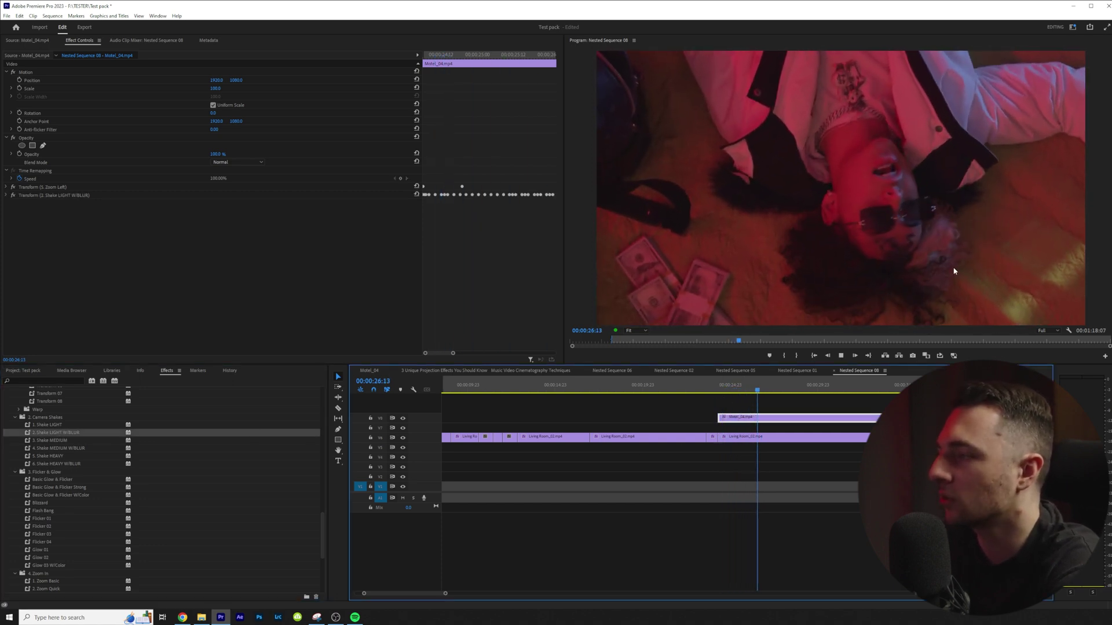
{"action": "key", "text": "space"}
{"action": "scroll", "coordinate": [42, 464], "scroll_direction": "up", "scroll_amount": 2}
{"action": "scroll", "coordinate": [42, 464], "scroll_direction": "up", "scroll_amount": 5}
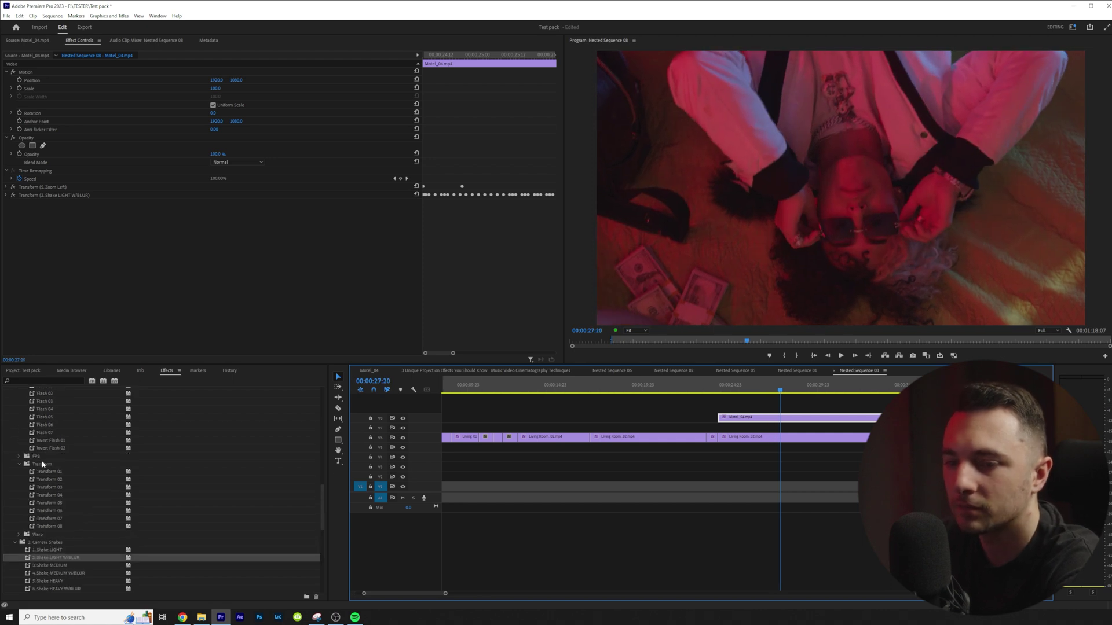